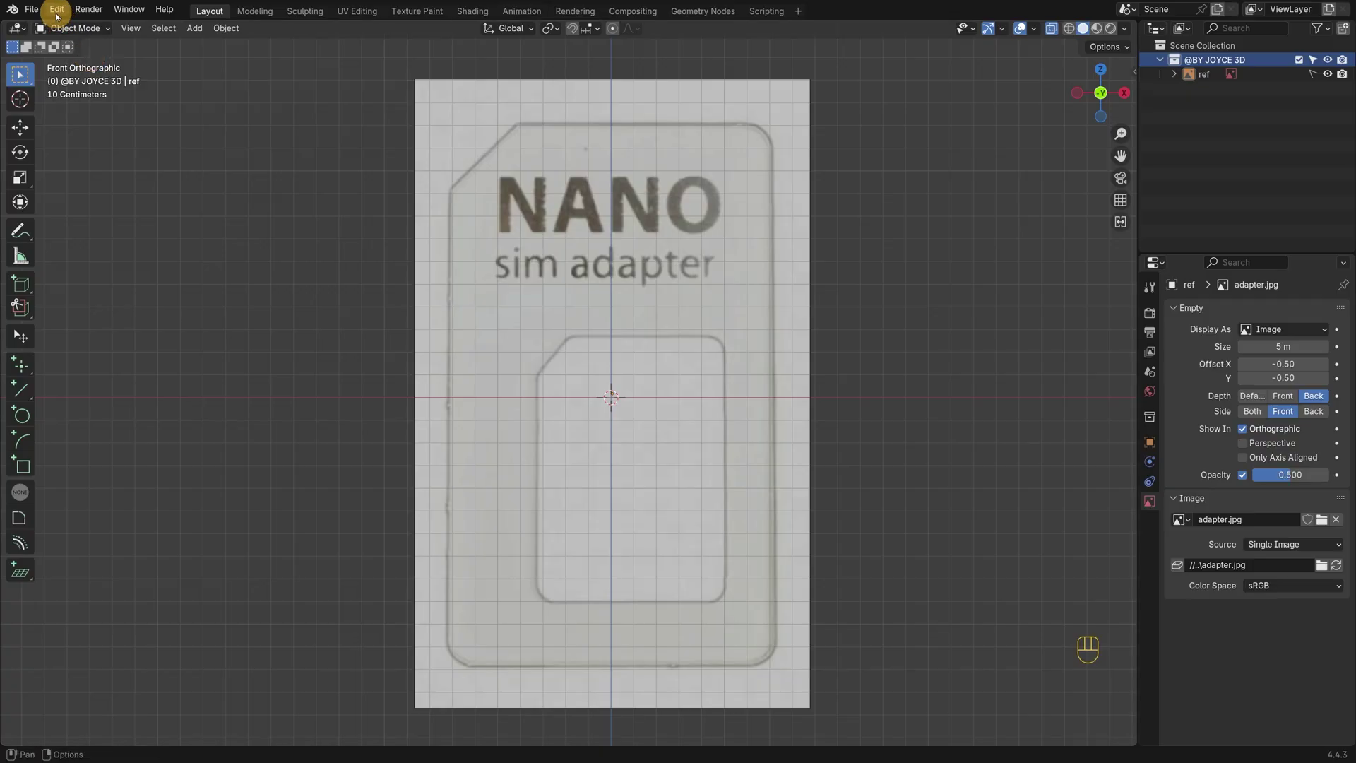
# - Look up the Modifier Tools add-on among the available extensions in the preferences
pyautogui.click(57, 10)
pyautogui.click(103, 192)
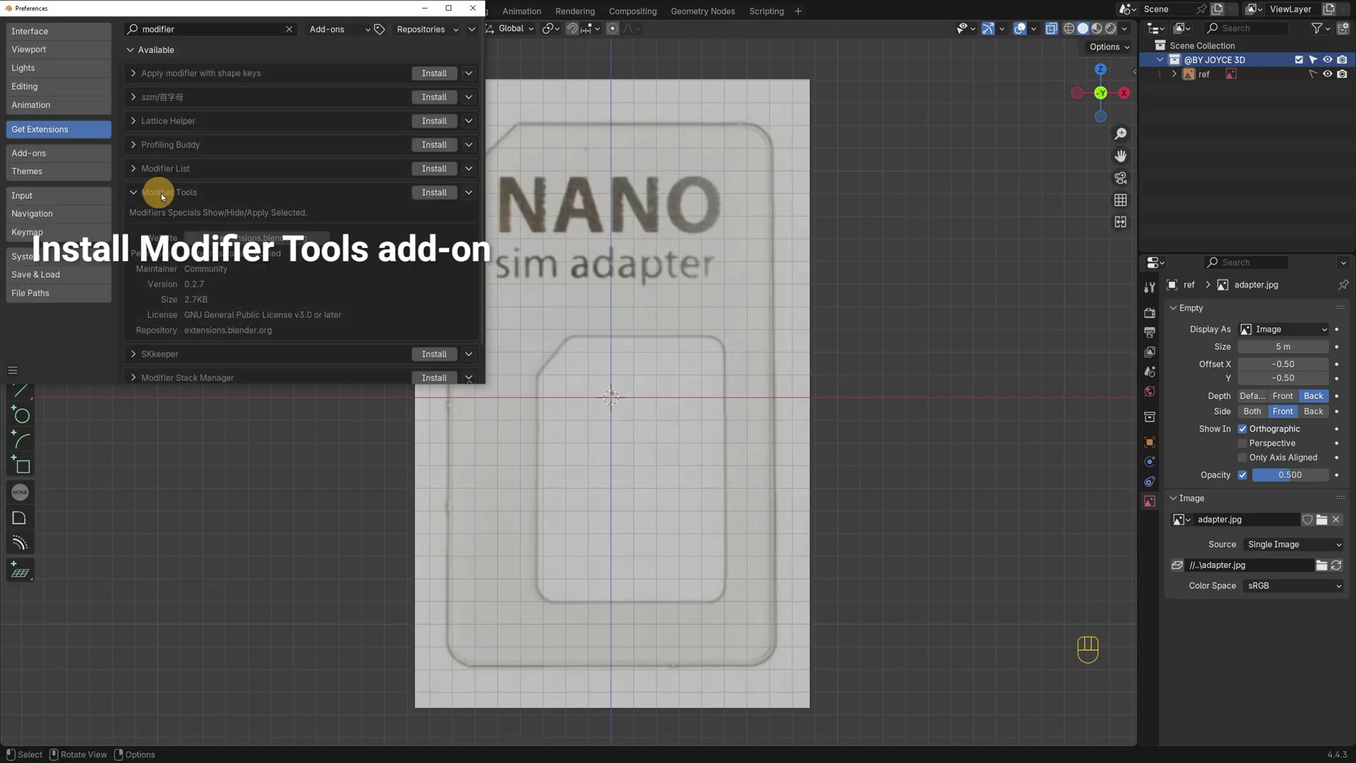
pyautogui.click(478, 9)
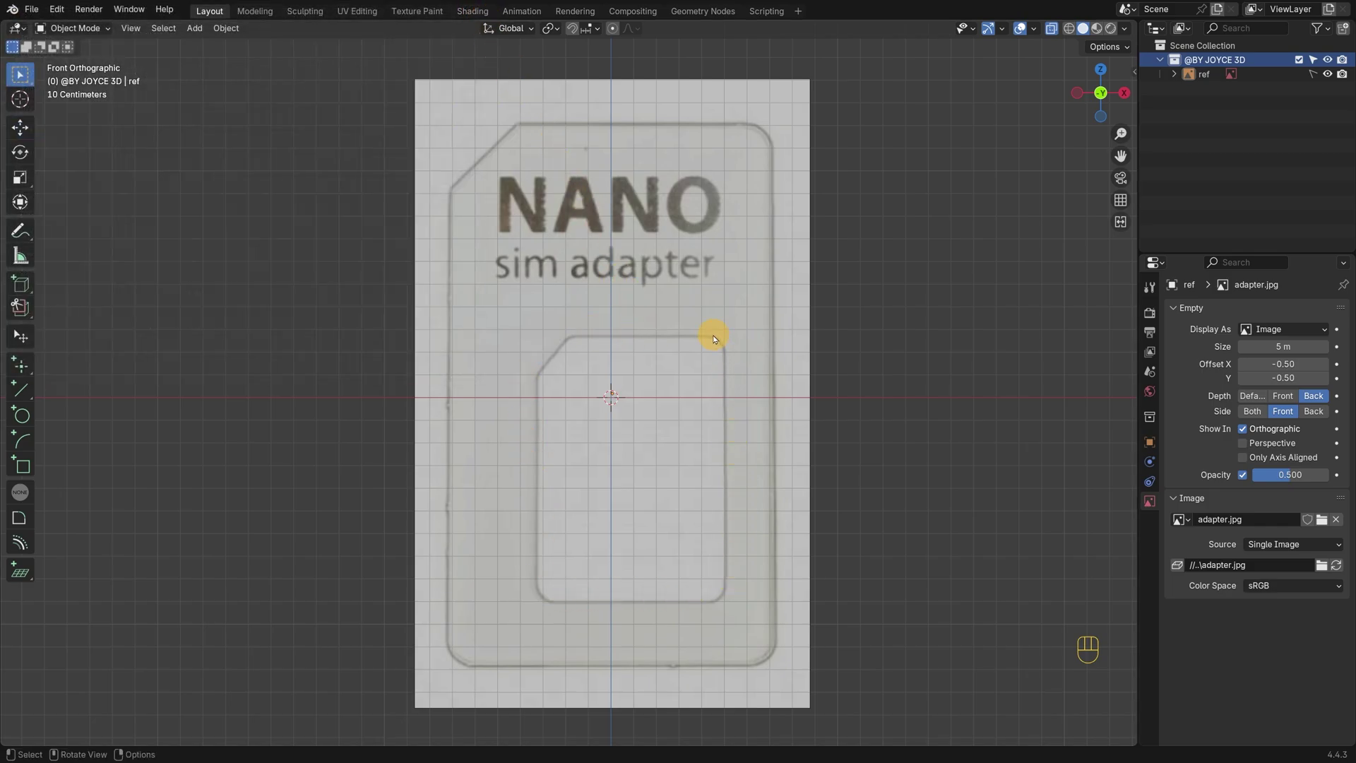
# - Add a 2 m mesh plane at the origin, aligned to the view so it faces the front
pyautogui.hotkey('shift', 'a')
pyautogui.moveTo(713, 335)
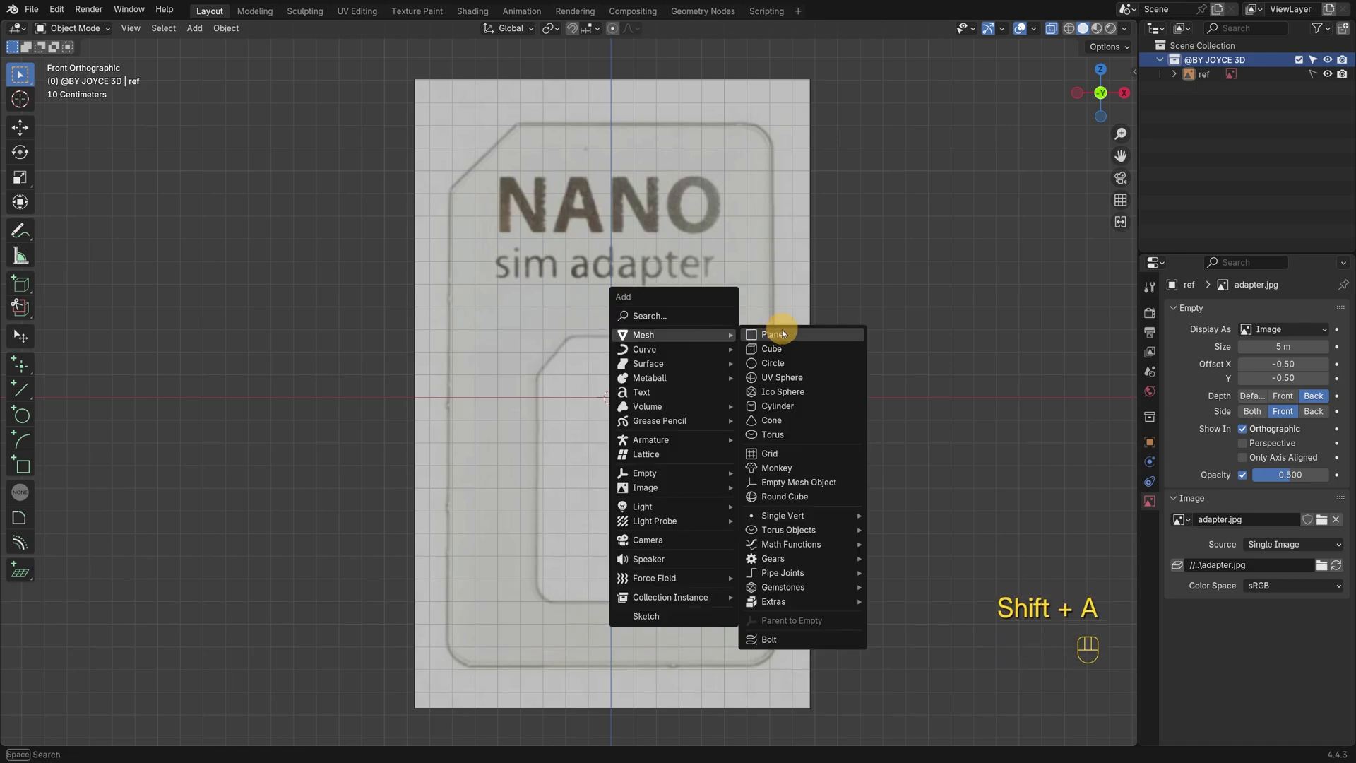
pyautogui.click(782, 332)
pyautogui.click(220, 641)
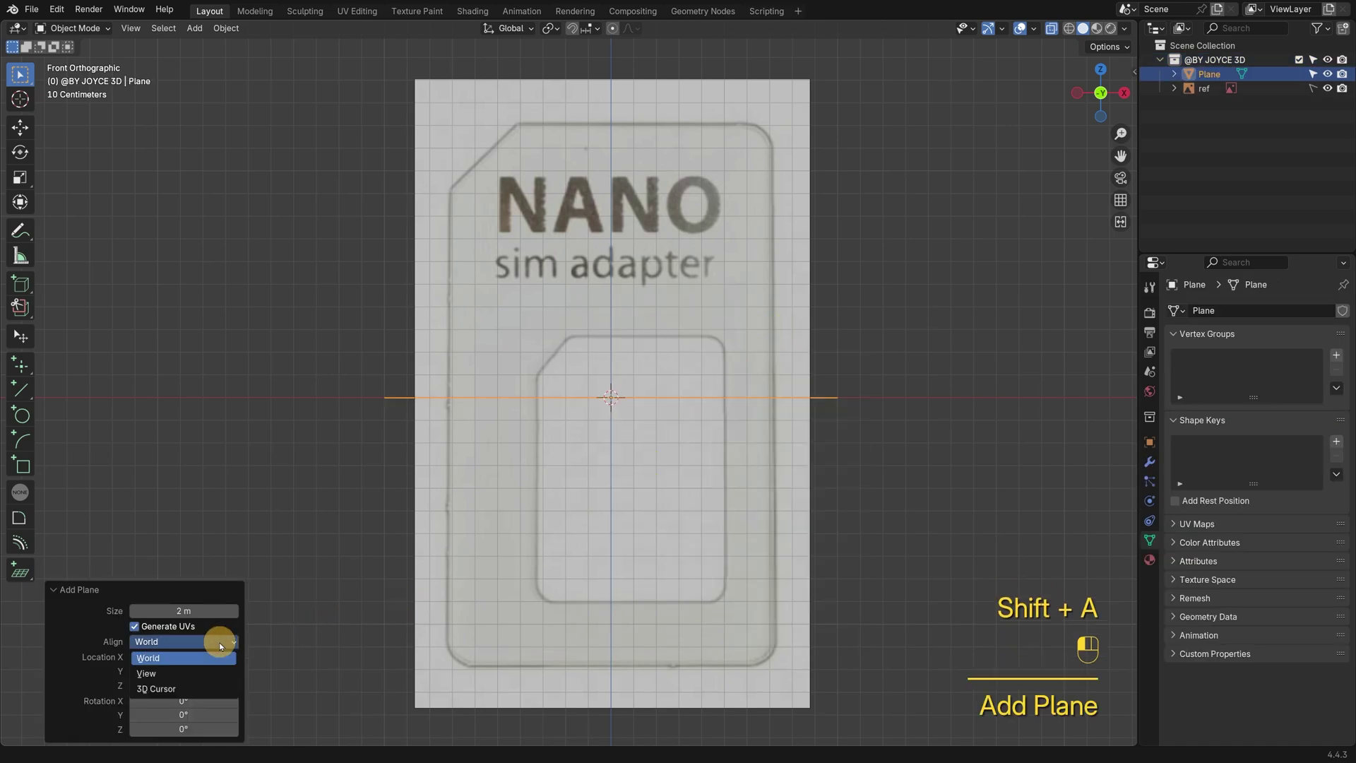
pyautogui.click(212, 670)
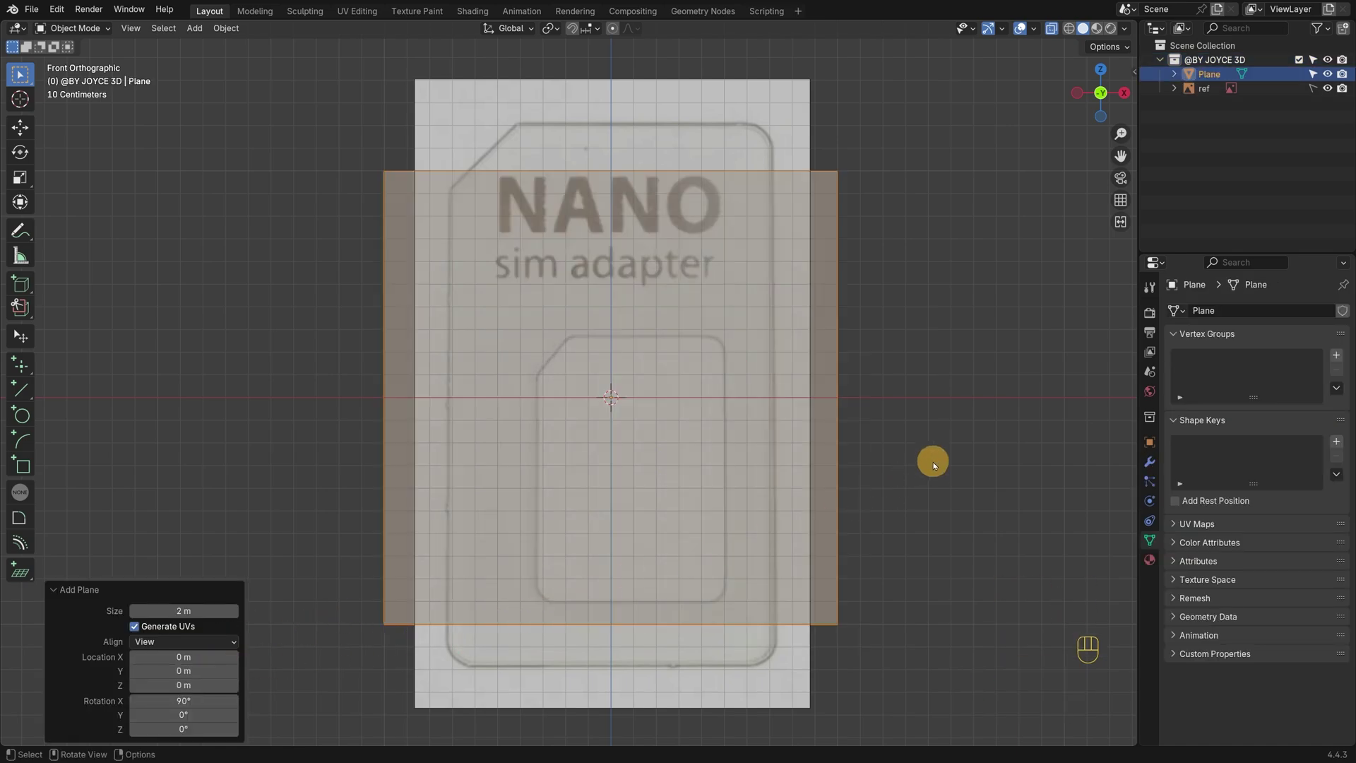
# - Scale the plane to about 0.422 along X and move it so its sides match the width of the reference's inner cutout
pyautogui.press('g')
pyautogui.click(962, 472)
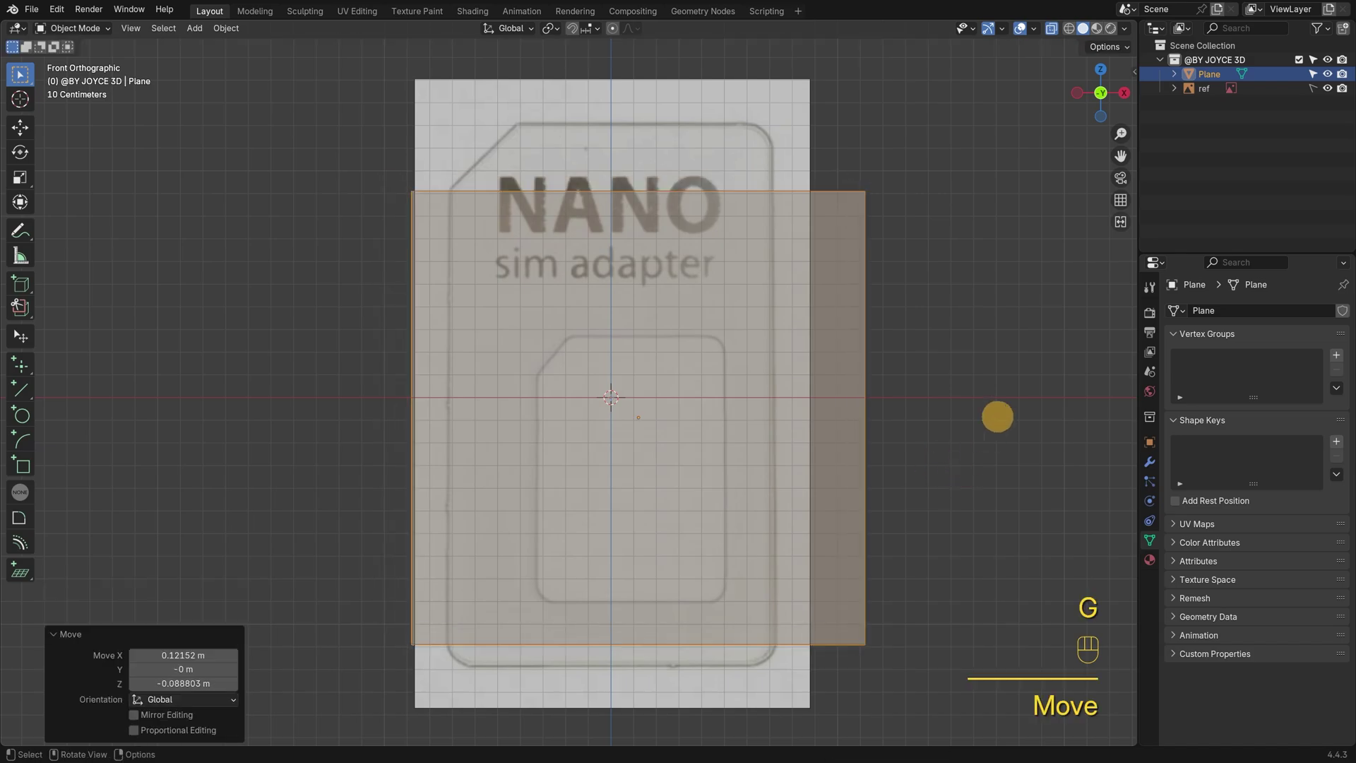
pyautogui.press('s')
pyautogui.press('x')
pyautogui.click(788, 407)
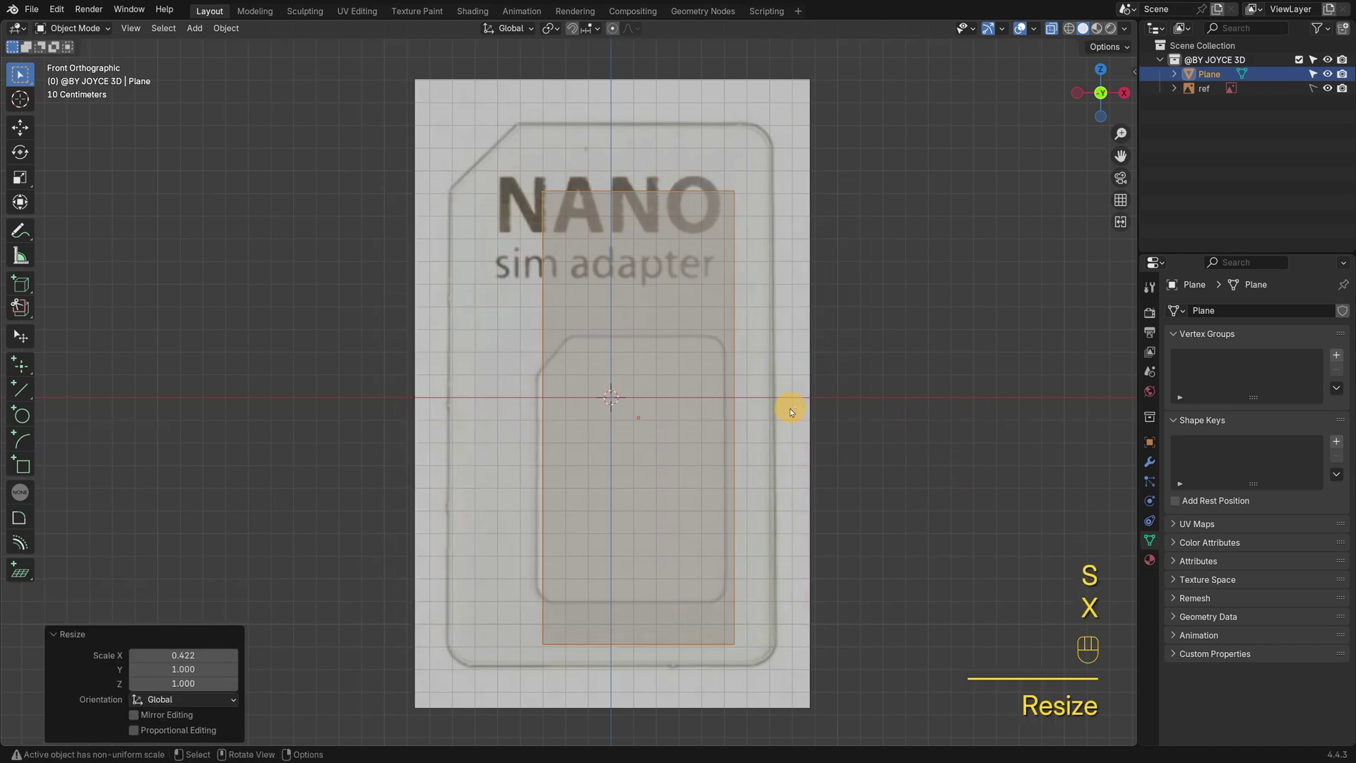
pyautogui.press('g')
pyautogui.click(781, 406)
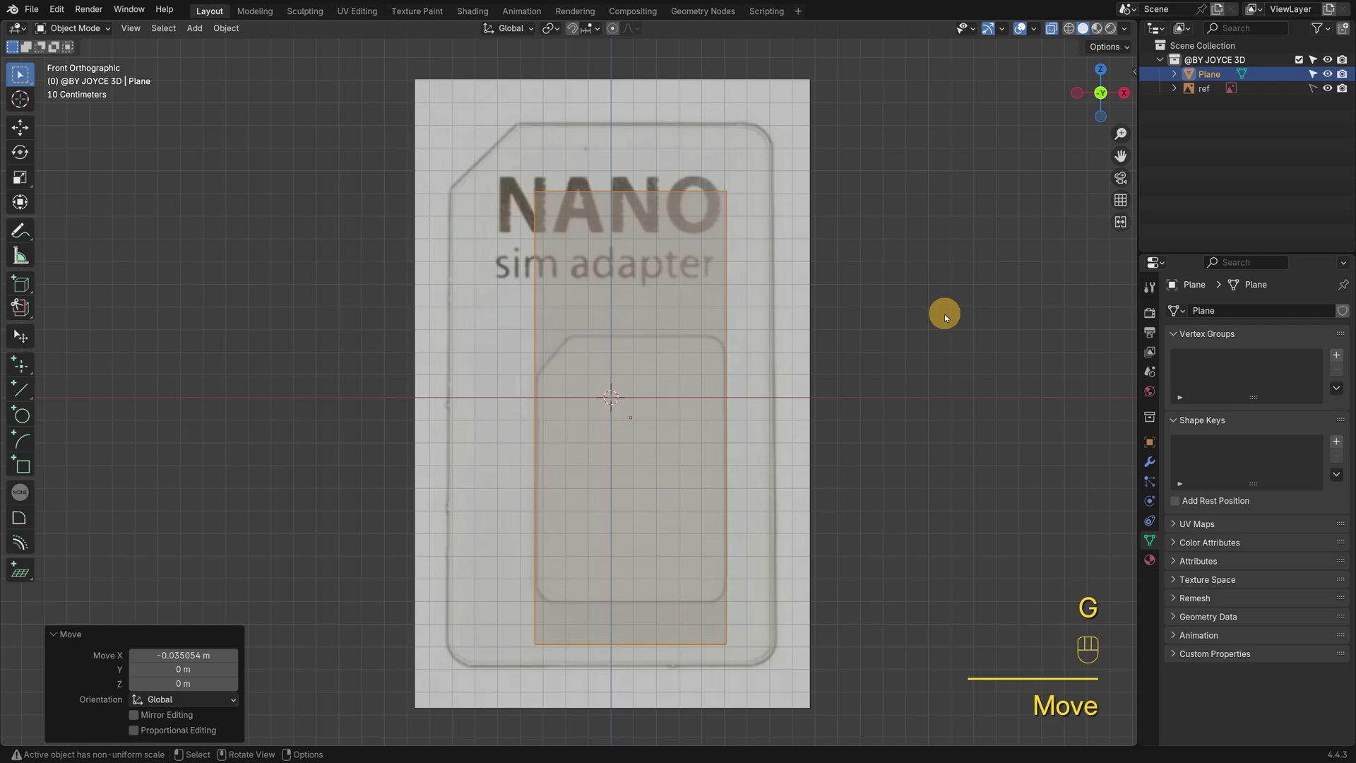
# - Move the plane's top edge down about 0.64 m and bottom edge up about 0.18 m to fit the inner cutout's height
pyautogui.press('Tab')
pyautogui.moveTo(484, 136); pyautogui.dragTo(781, 282)
pyautogui.press('g')
pyautogui.moveTo(782, 282); pyautogui.dragTo(784, 301, button='middle')
pyautogui.click(796, 432)
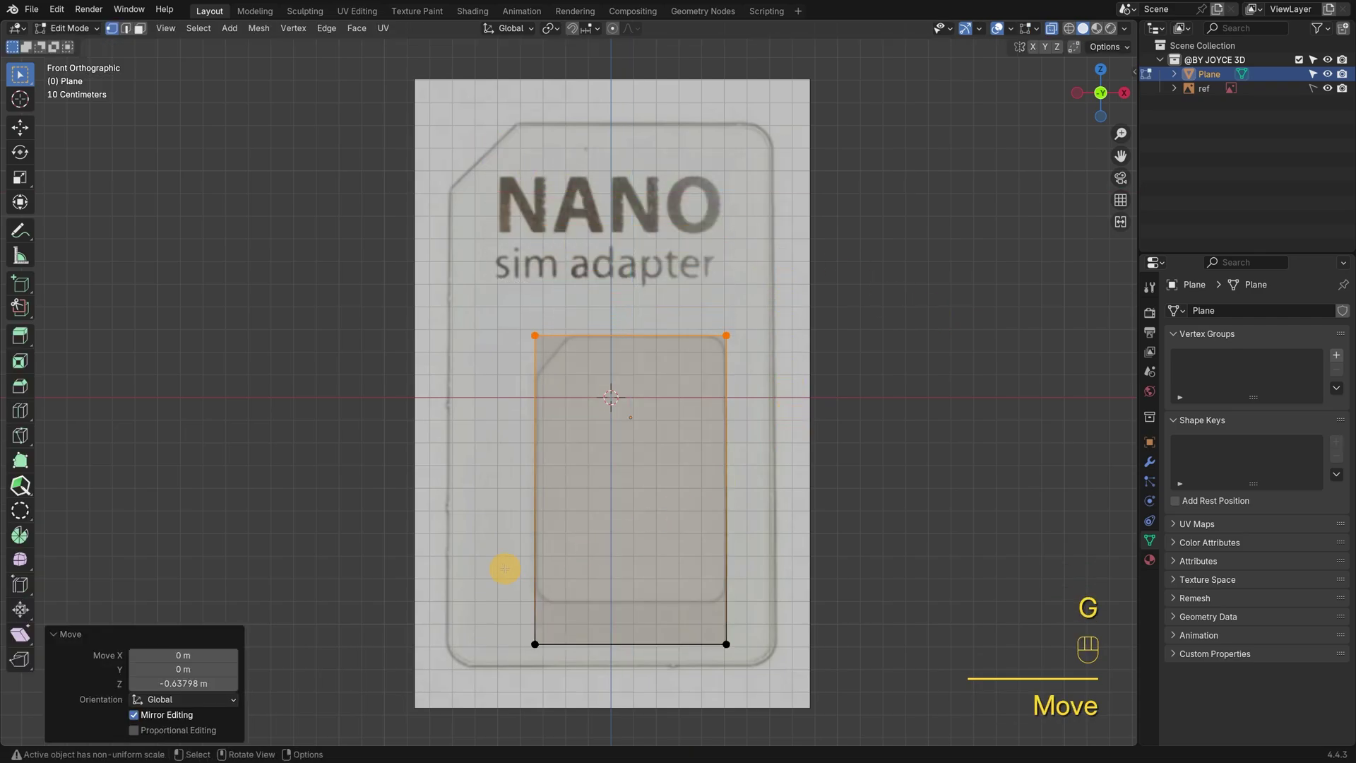
pyautogui.moveTo(505, 569); pyautogui.dragTo(759, 701)
pyautogui.press('g')
pyautogui.press('z')
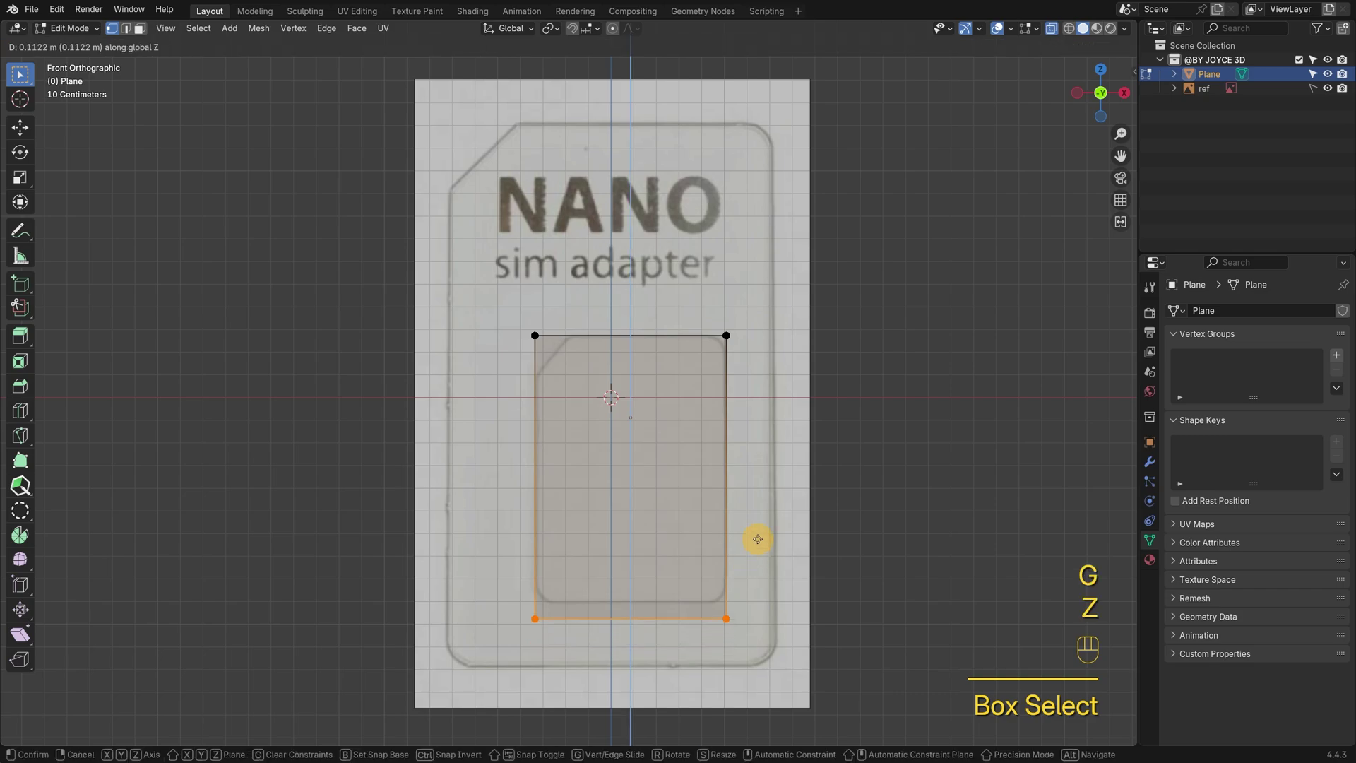
pyautogui.click(774, 531)
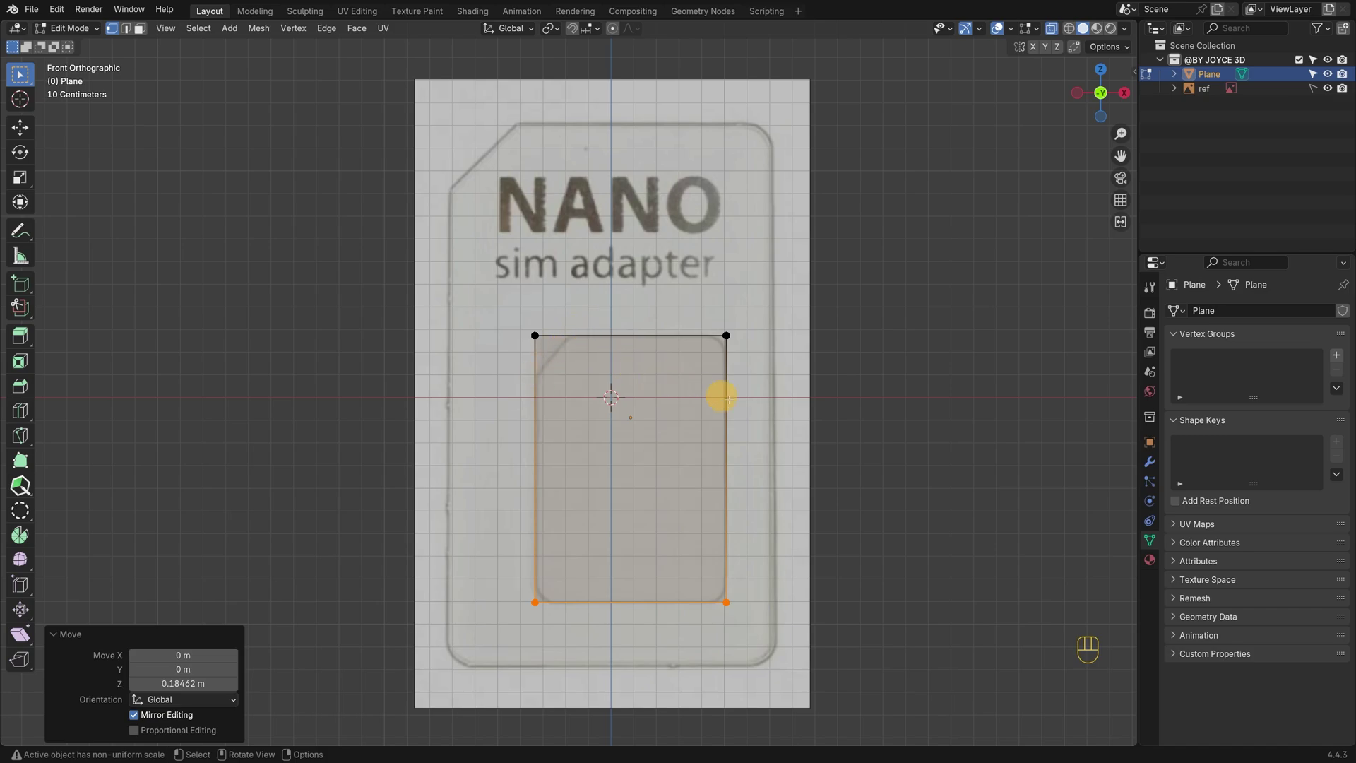
pyautogui.press('a')
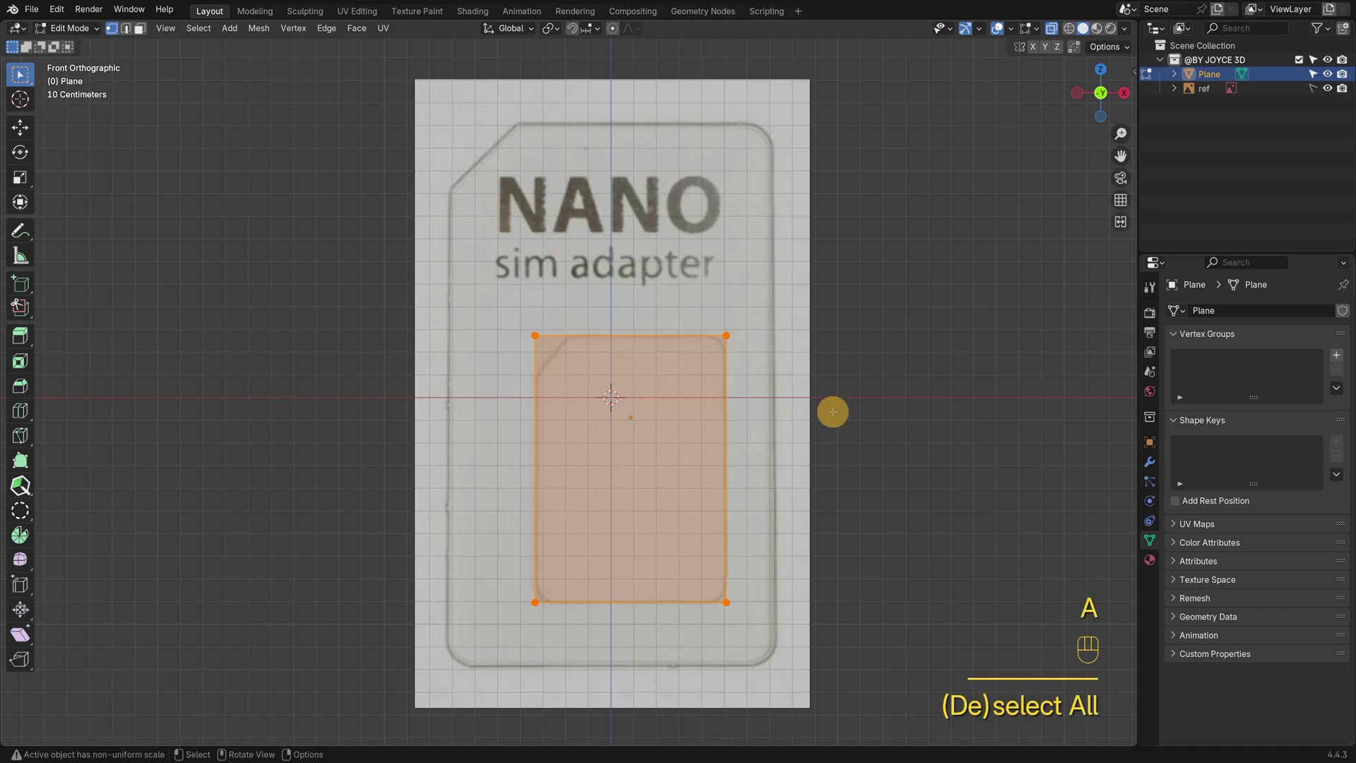
pyautogui.hotkey('ctrl', 'shift', 'b')
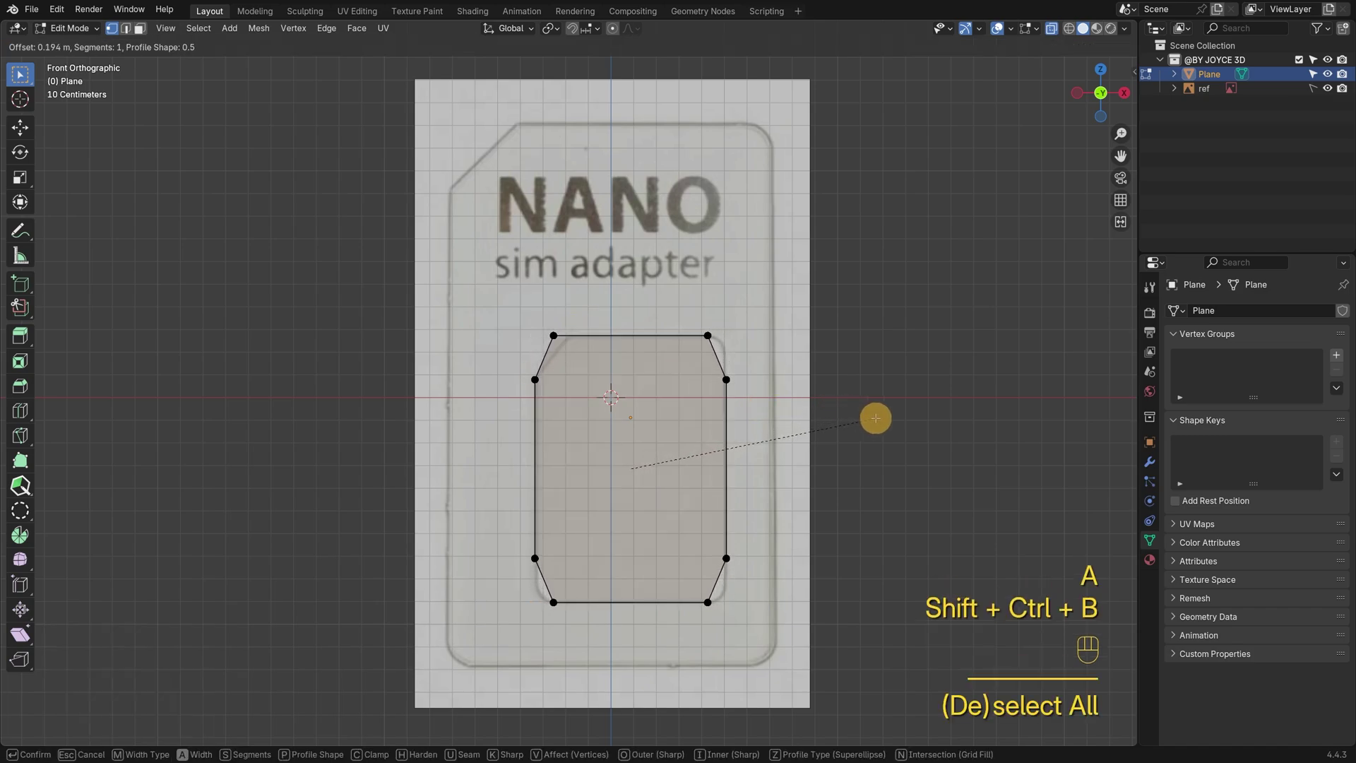
pyautogui.scroll(1, 883, 419)
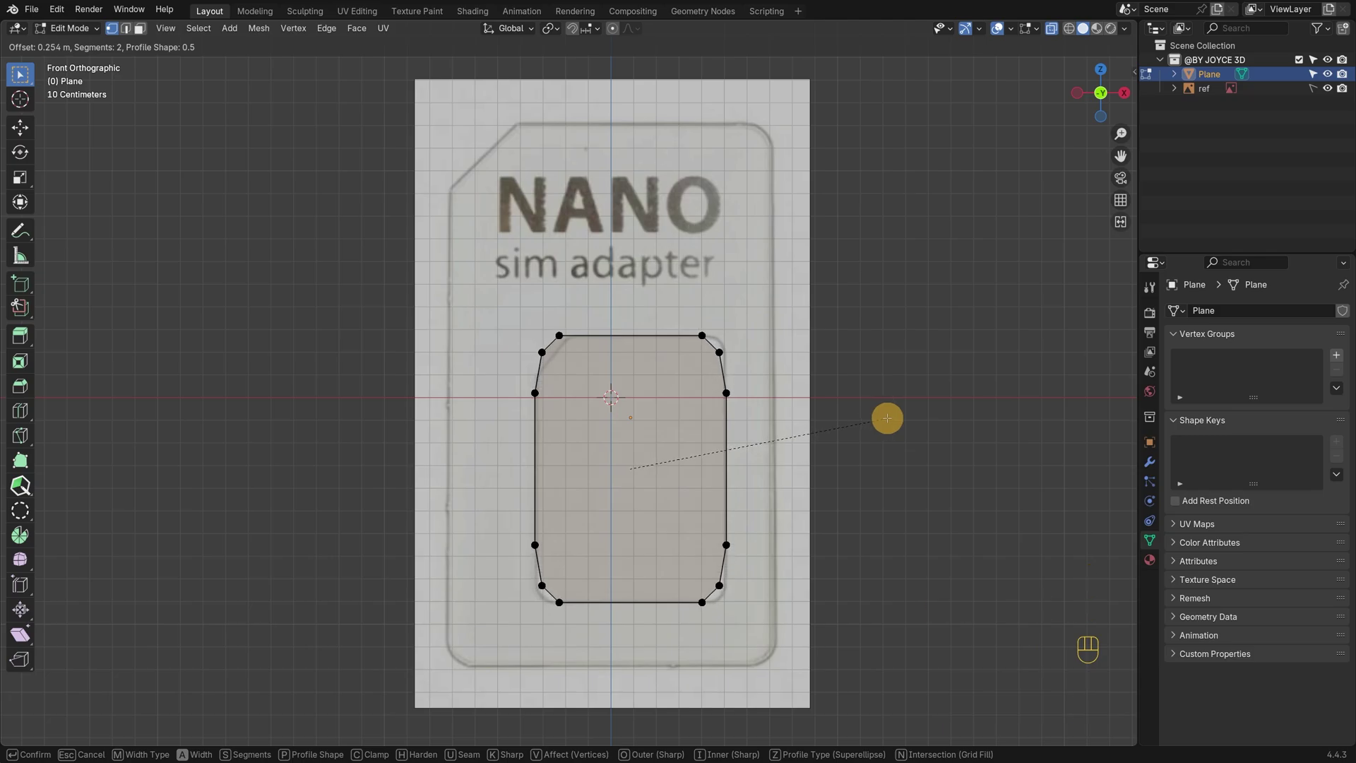
pyautogui.click(887, 418)
# - Apply the plane's rotation and scale in Object Mode
pyautogui.press('Tab')
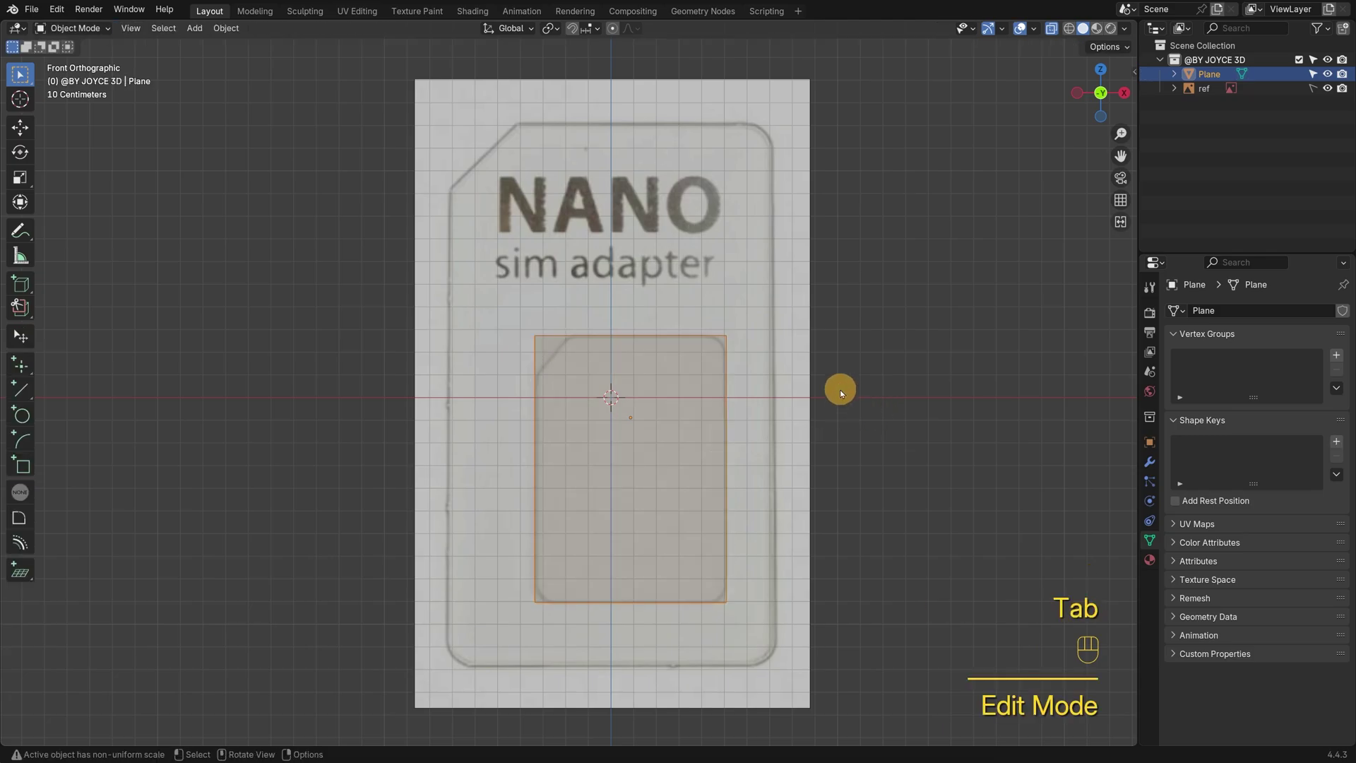
pyautogui.hotkey('ctrl', 'a')
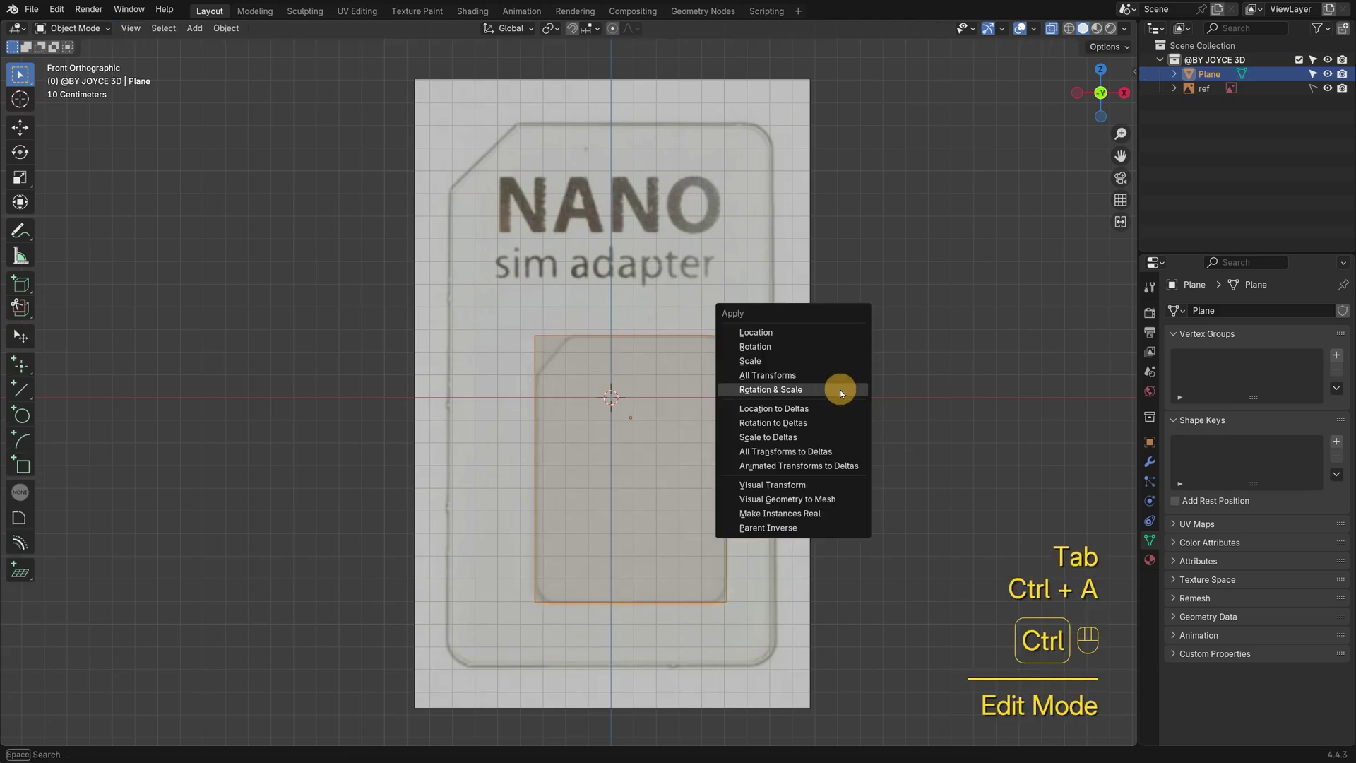
pyautogui.click(796, 391)
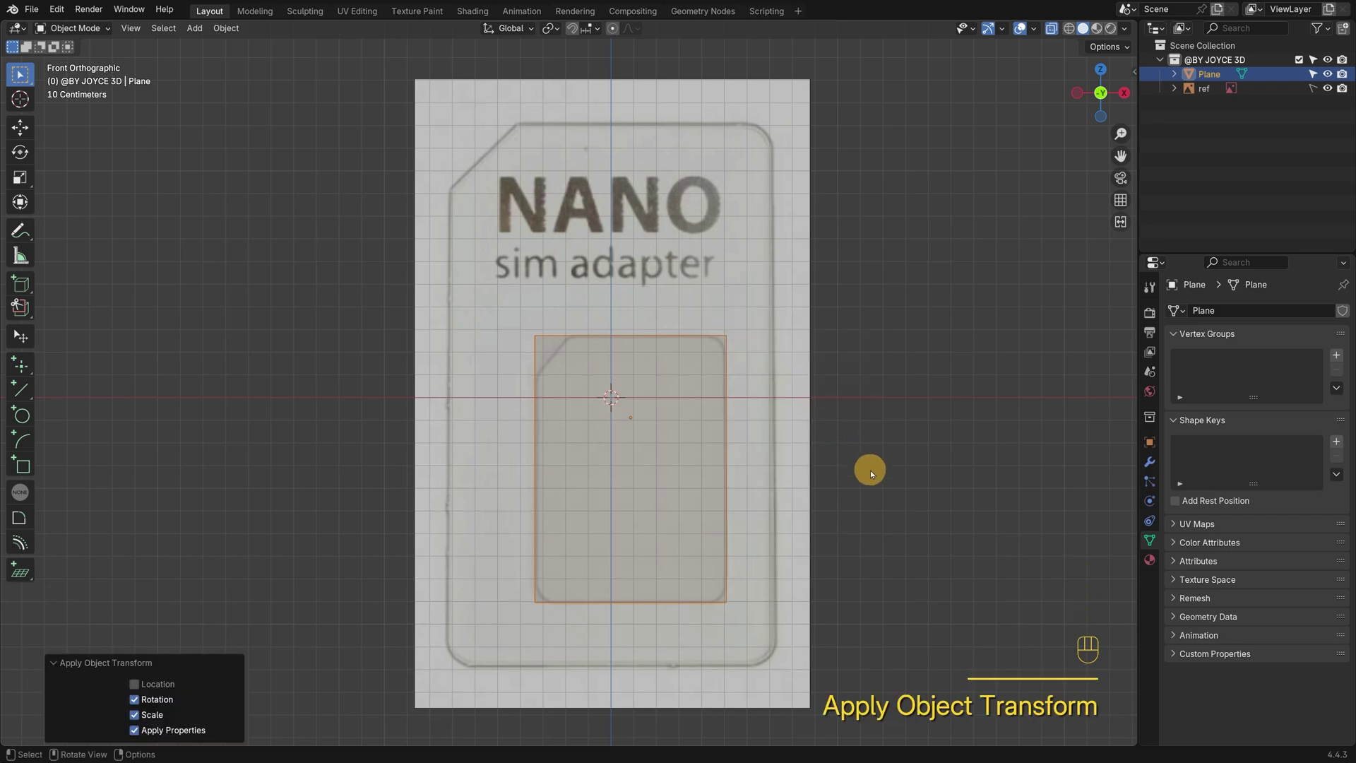
# - Bevel all four corner vertices of the plane with 2 segments and an offset of about 0.08 m, following the cutout's rounded corners
pyautogui.press('Tab')
pyautogui.hotkey('shift', 'ctrl', 'b')
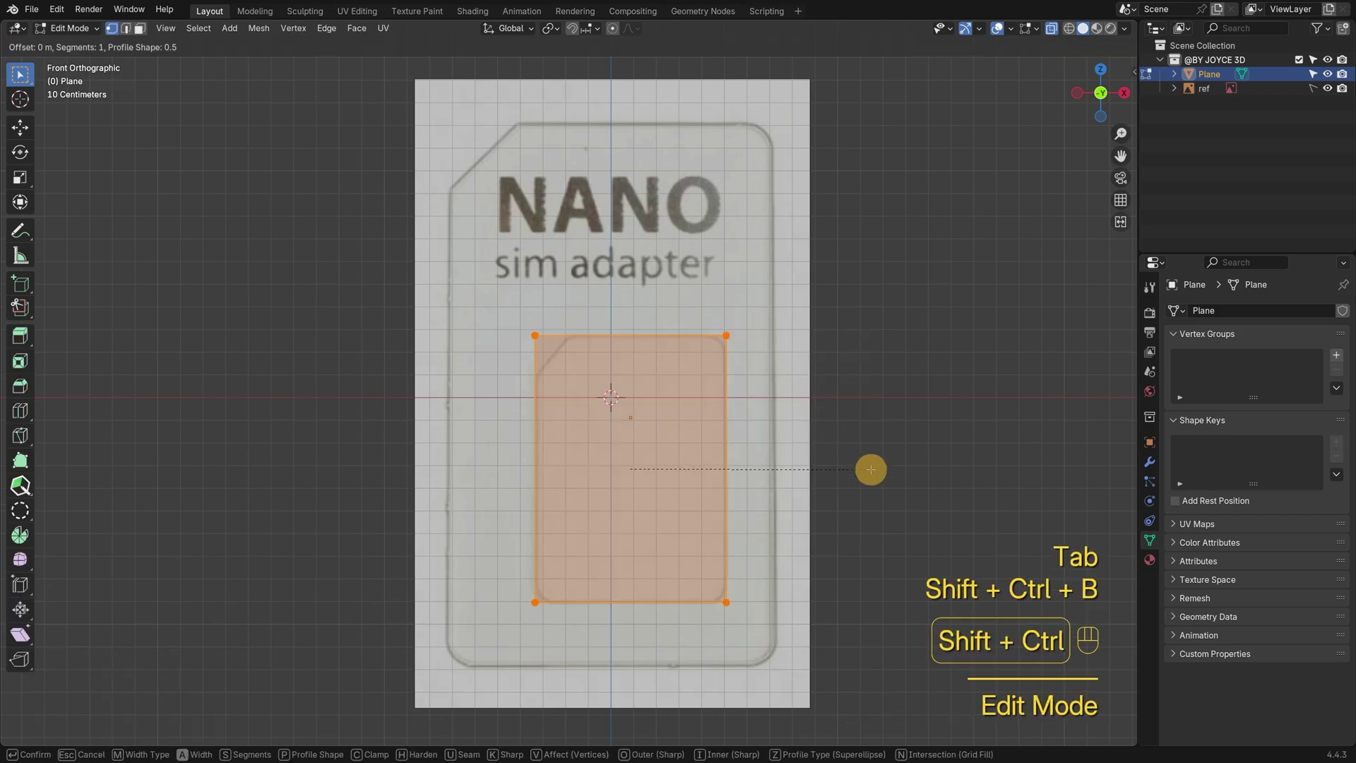
pyautogui.scroll(1, 891, 469)
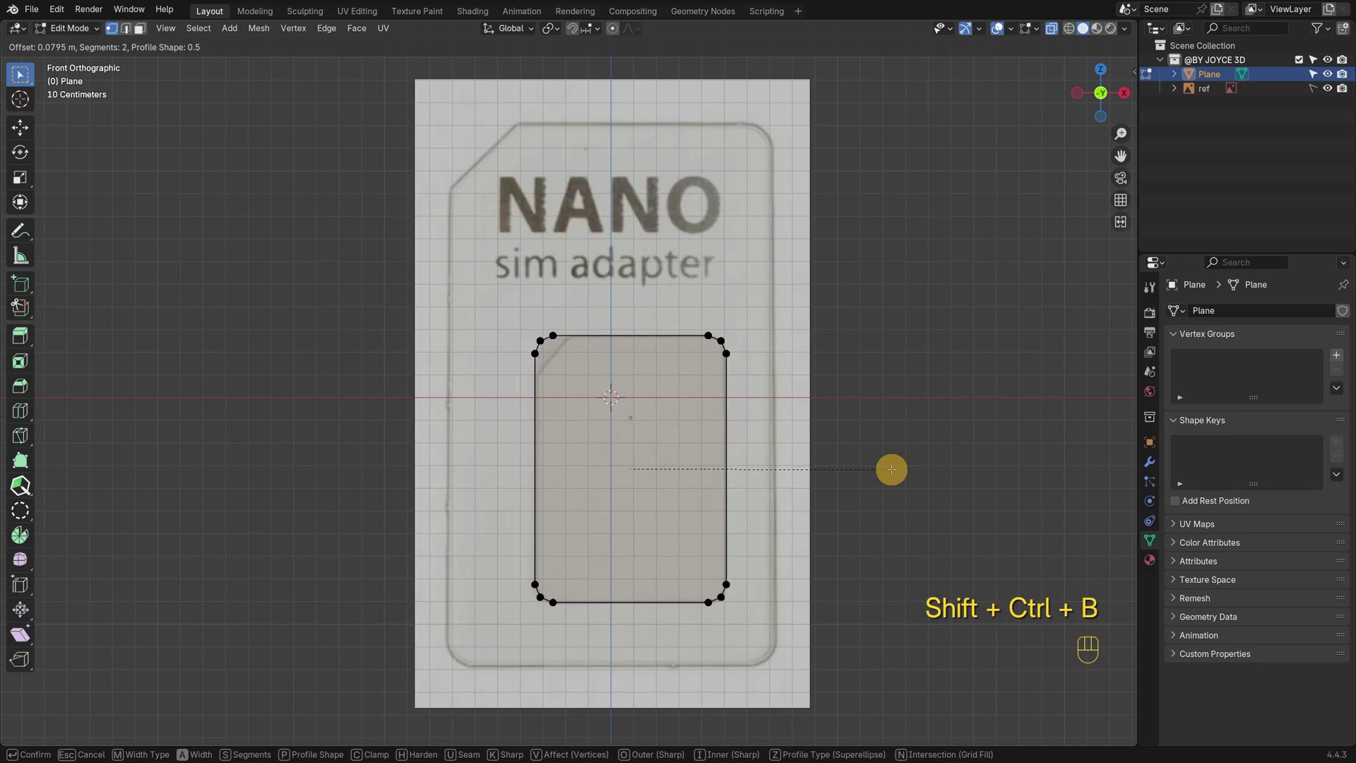
pyautogui.click(891, 469)
# - Extrude the whole face in place and scale it up about 1.48 times to reach the card's right and bottom outline
pyautogui.press('a')
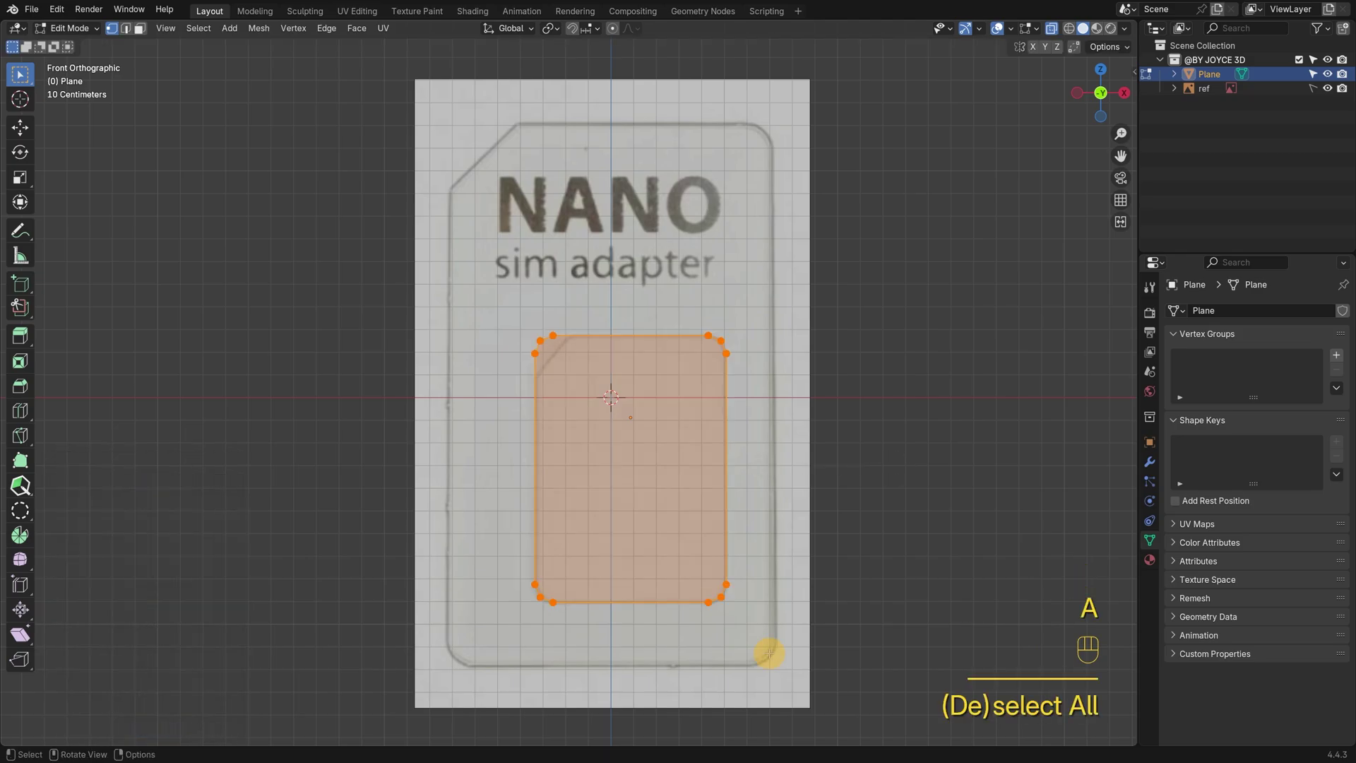
pyautogui.press('e')
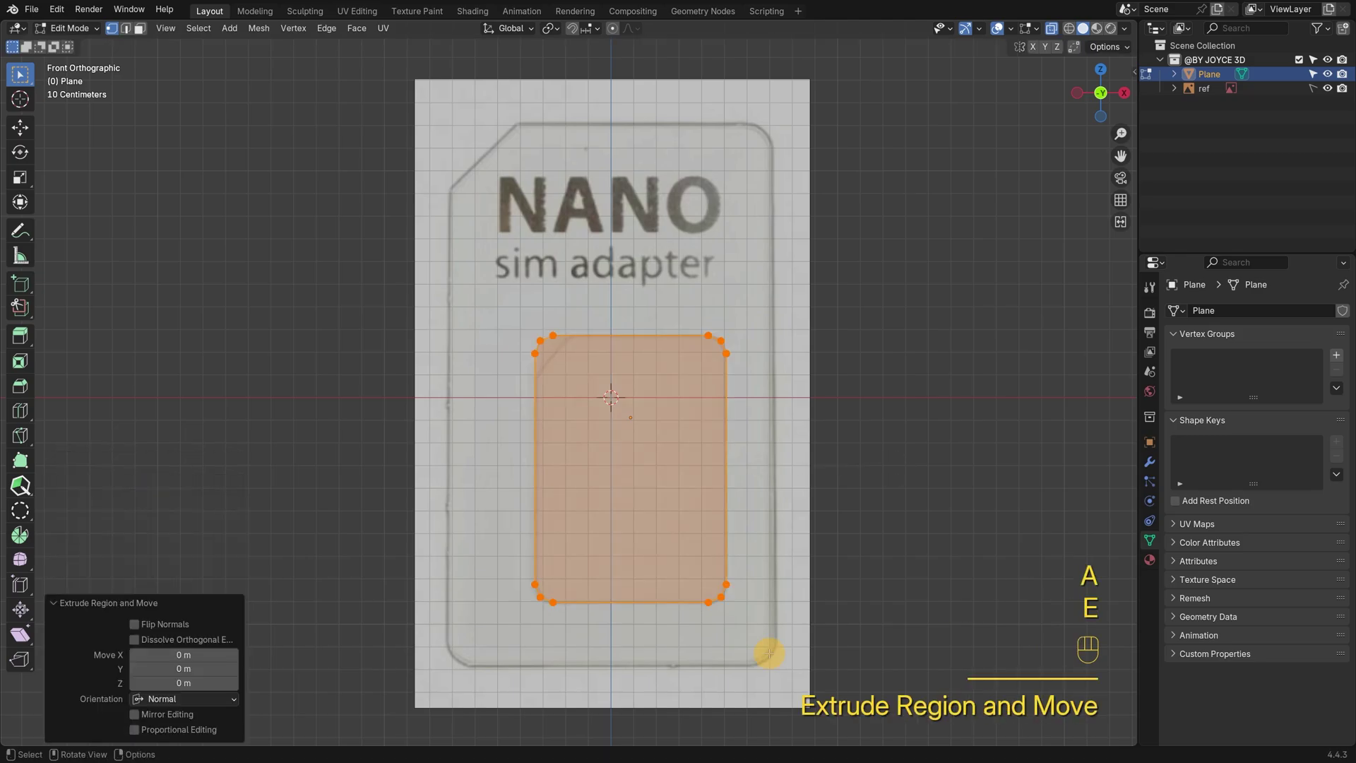
pyautogui.press('s')
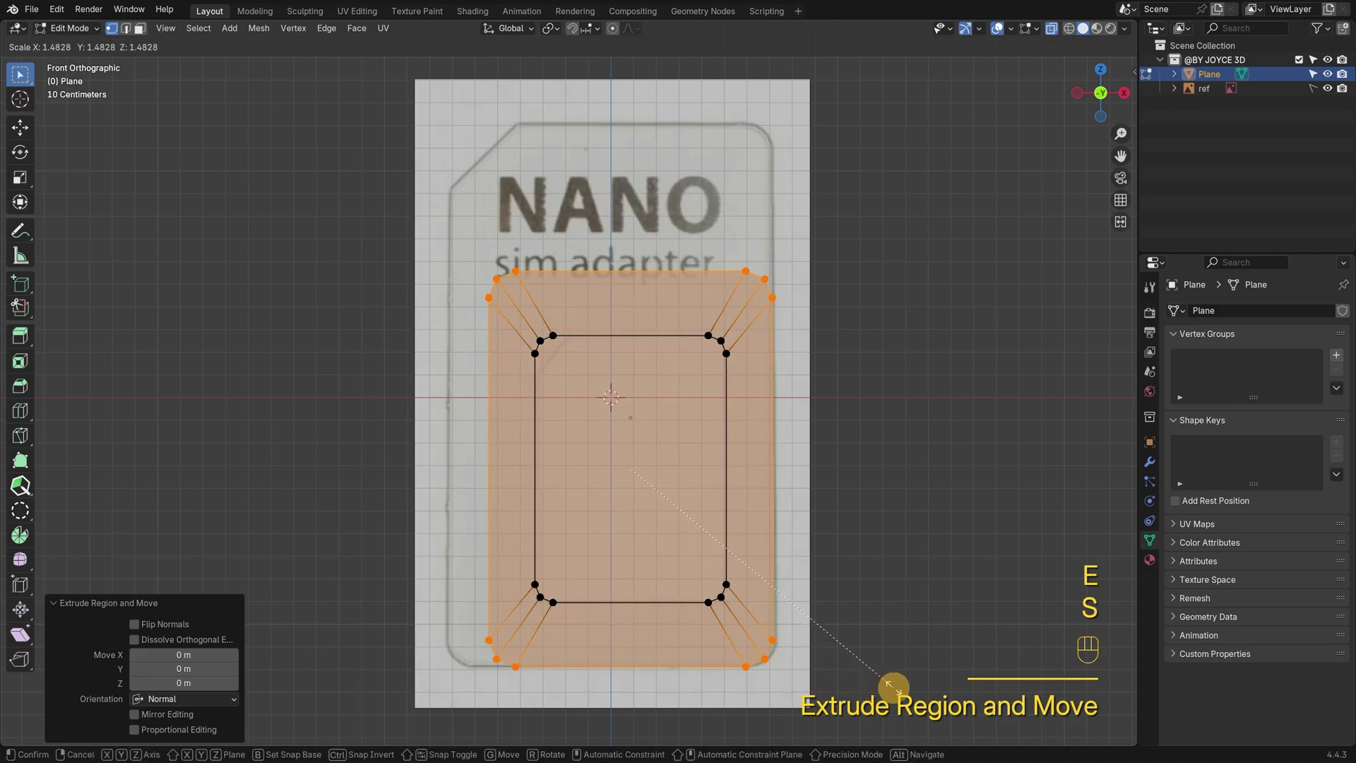
pyautogui.click(893, 688)
# - Delete the upper-left corner vertices of both outlines and give the plane a level 2 subdivision
pyautogui.click(677, 459)
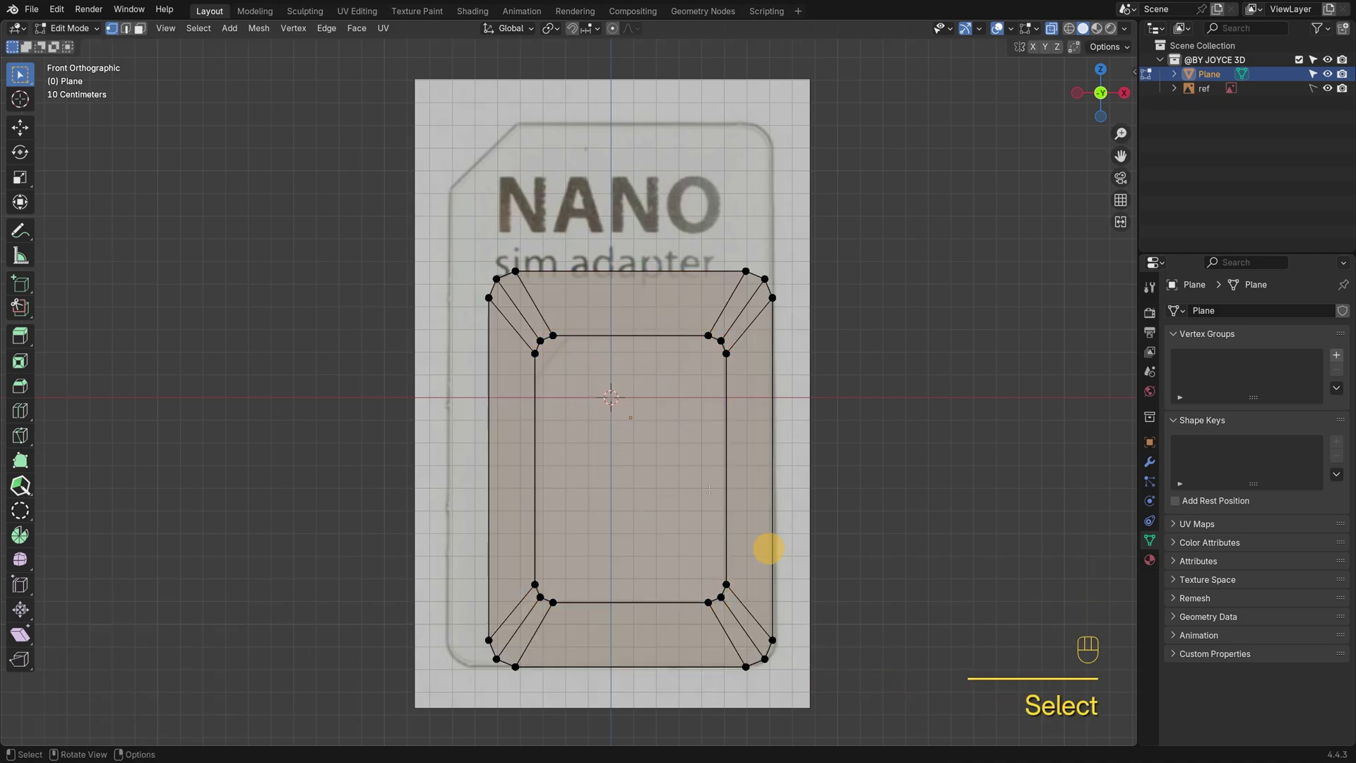
pyautogui.moveTo(447, 264); pyautogui.dragTo(616, 395)
pyautogui.press('x')
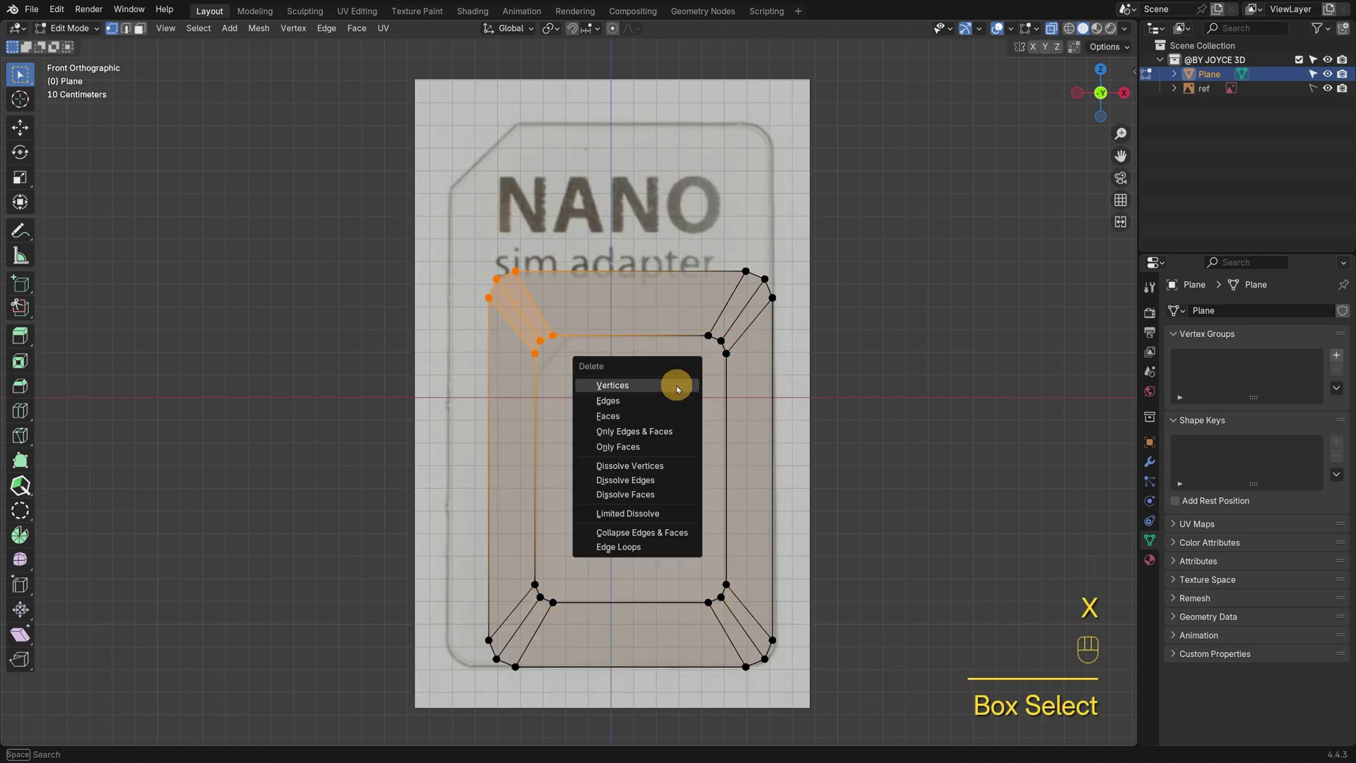
pyautogui.click(677, 386)
pyautogui.press('Tab')
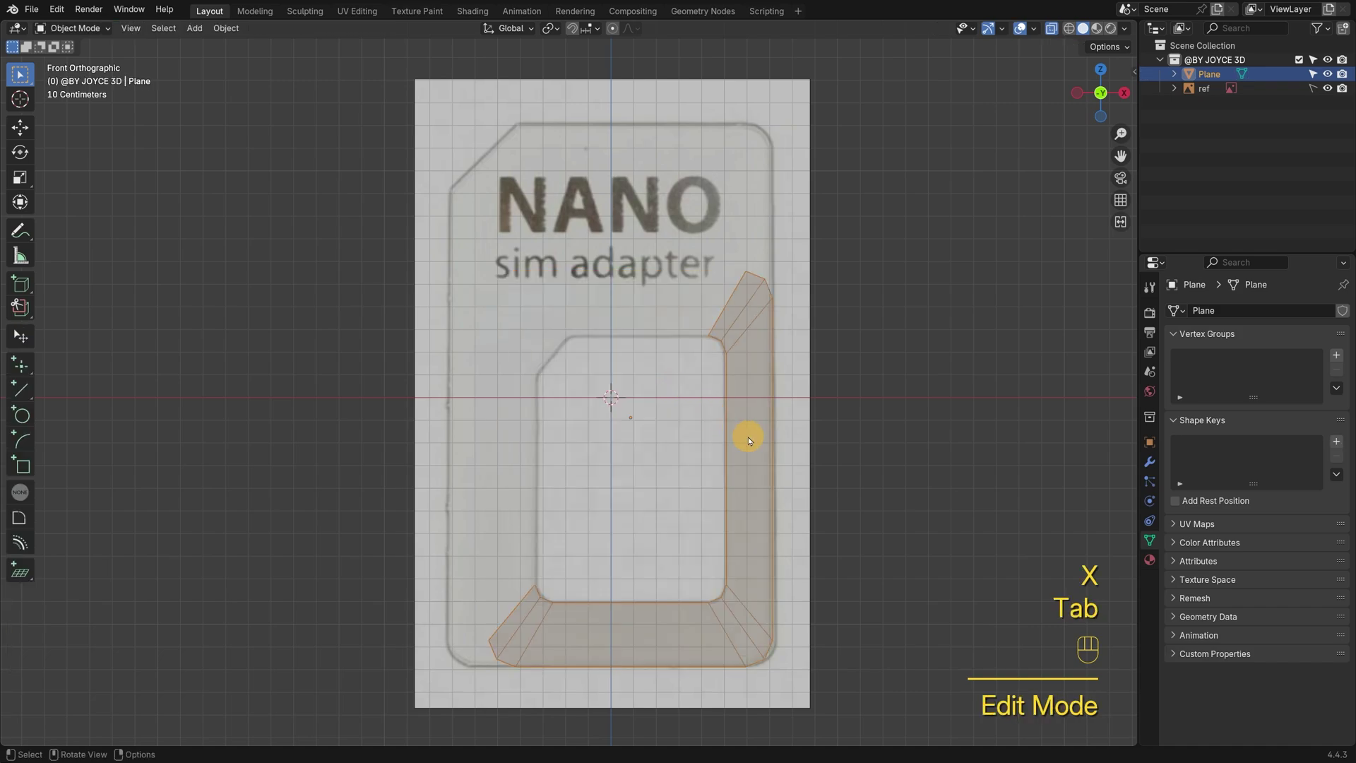
pyautogui.hotkey('ctrl', '2')
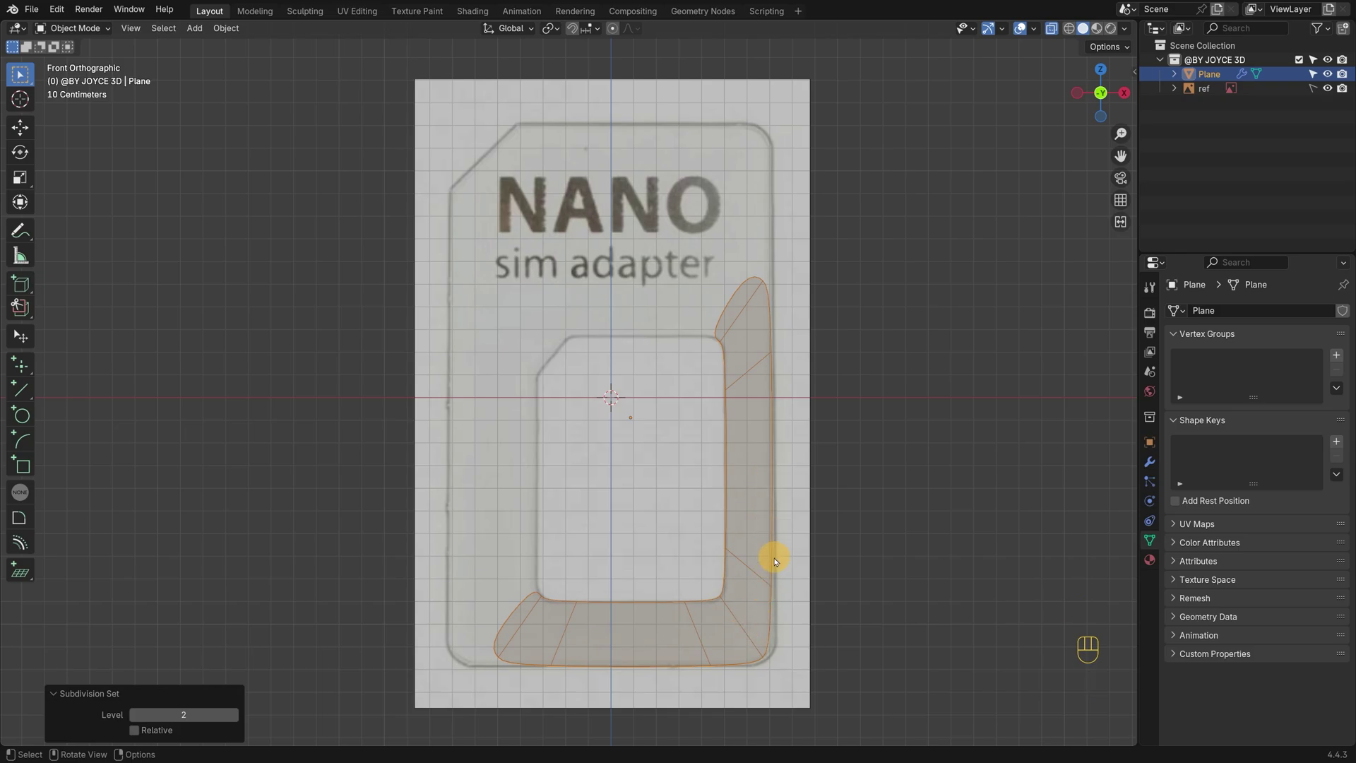
# - Add four centred loop cuts across the bottom strip and five across the right strip
pyautogui.press('Tab')
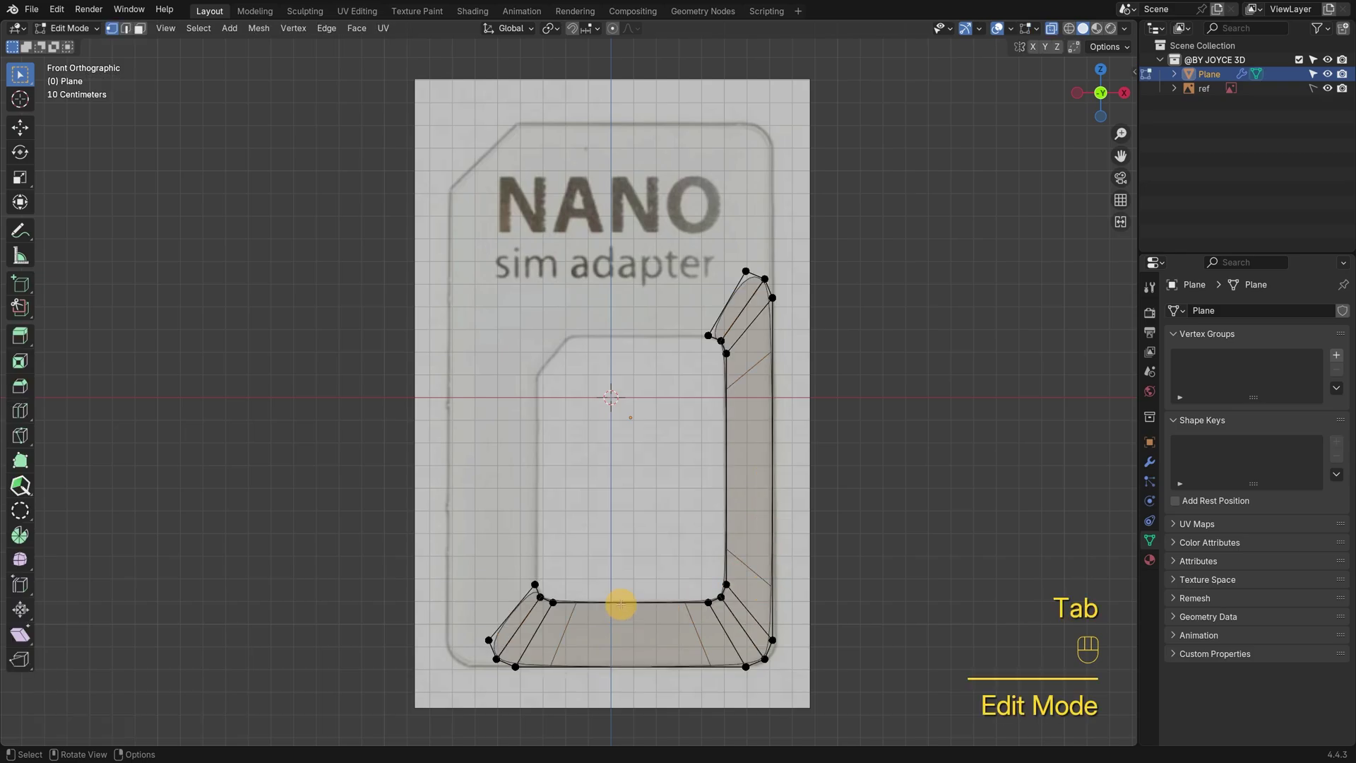
pyautogui.hotkey('ctrl', 'r')
pyautogui.scroll(3, 620, 604)
pyautogui.click(620, 604)
pyautogui.rightClick(620, 604)
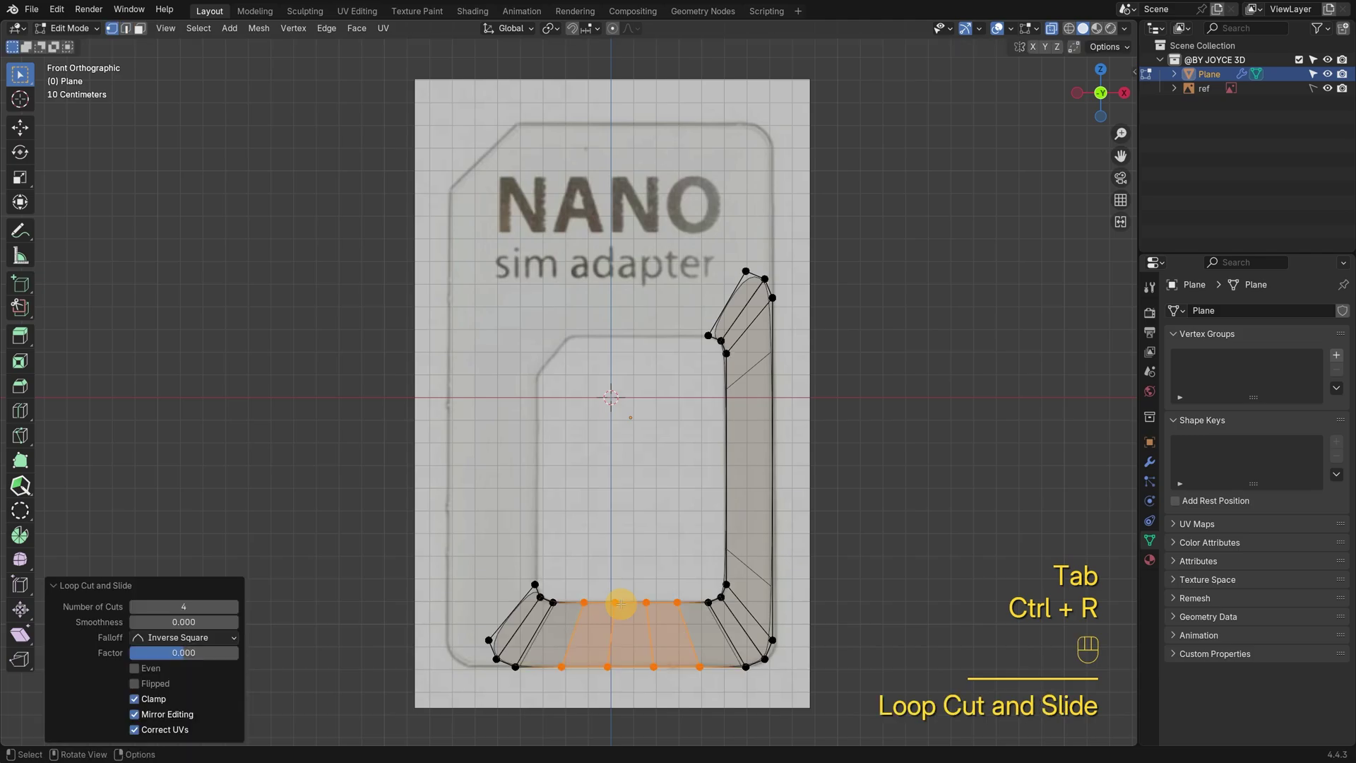
pyautogui.hotkey('ctrl', 'r')
pyautogui.scroll(4, 726, 469)
pyautogui.click(726, 469)
pyautogui.rightClick(726, 469)
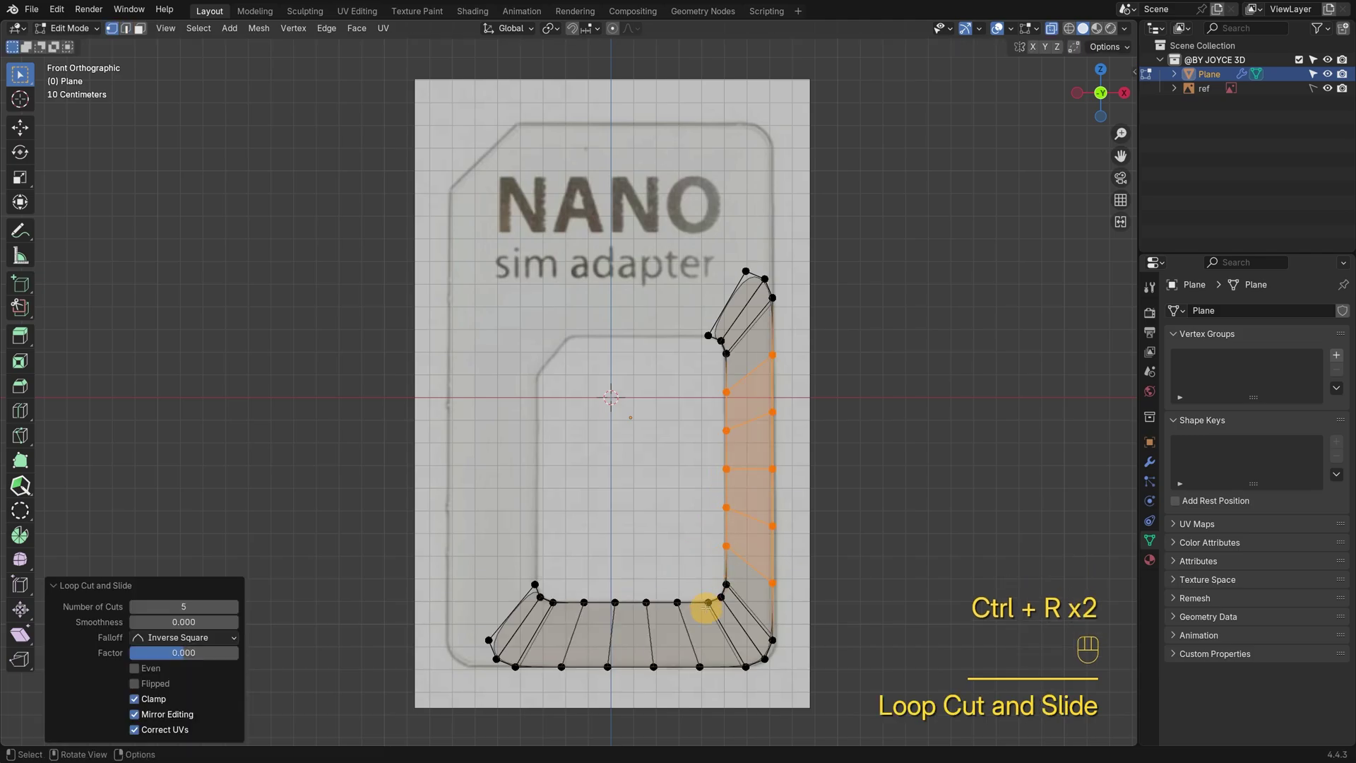
# - Add three centred loop cuts running lengthwise through the L-shaped strip and return to Object Mode
pyautogui.hotkey('ctrl', 'r')
pyautogui.scroll(2, 684, 621)
pyautogui.click(684, 621)
pyautogui.rightClick(685, 621)
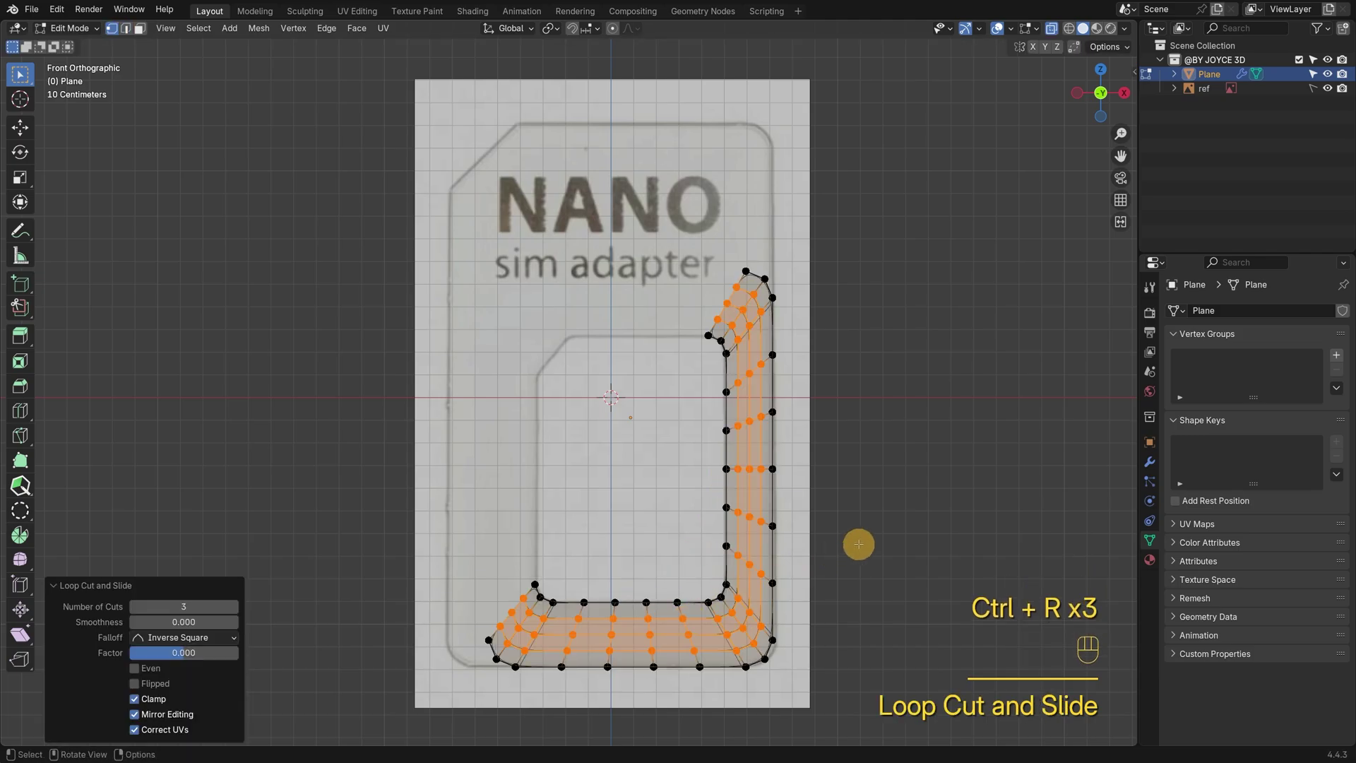
pyautogui.press('Tab')
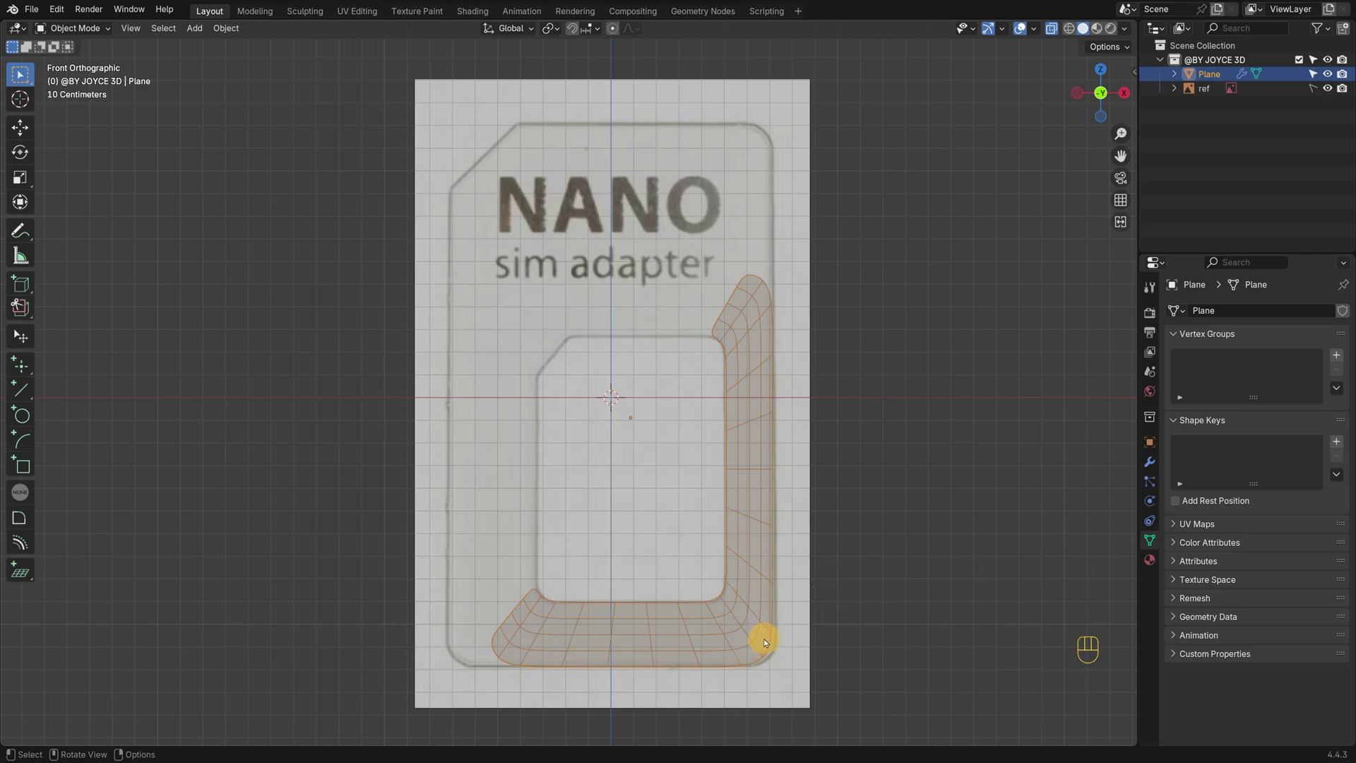
# - Undo the loop cuts, subdivision, corner deletion and scaled extrusion, back to the bevelled plane
pyautogui.hotkey('ctrl', 'z')
pyautogui.hotkey('ctrl', 'z')
pyautogui.hotkey('ctrl', 'z')
pyautogui.hotkey('ctrl', 'z')
pyautogui.hotkey('ctrl', 'z')
pyautogui.hotkey('ctrl', 'z')
pyautogui.hotkey('ctrl', 'z')
pyautogui.hotkey('ctrl', 'z')
pyautogui.hotkey('ctrl', 'z')
pyautogui.hotkey('ctrl', 'z')
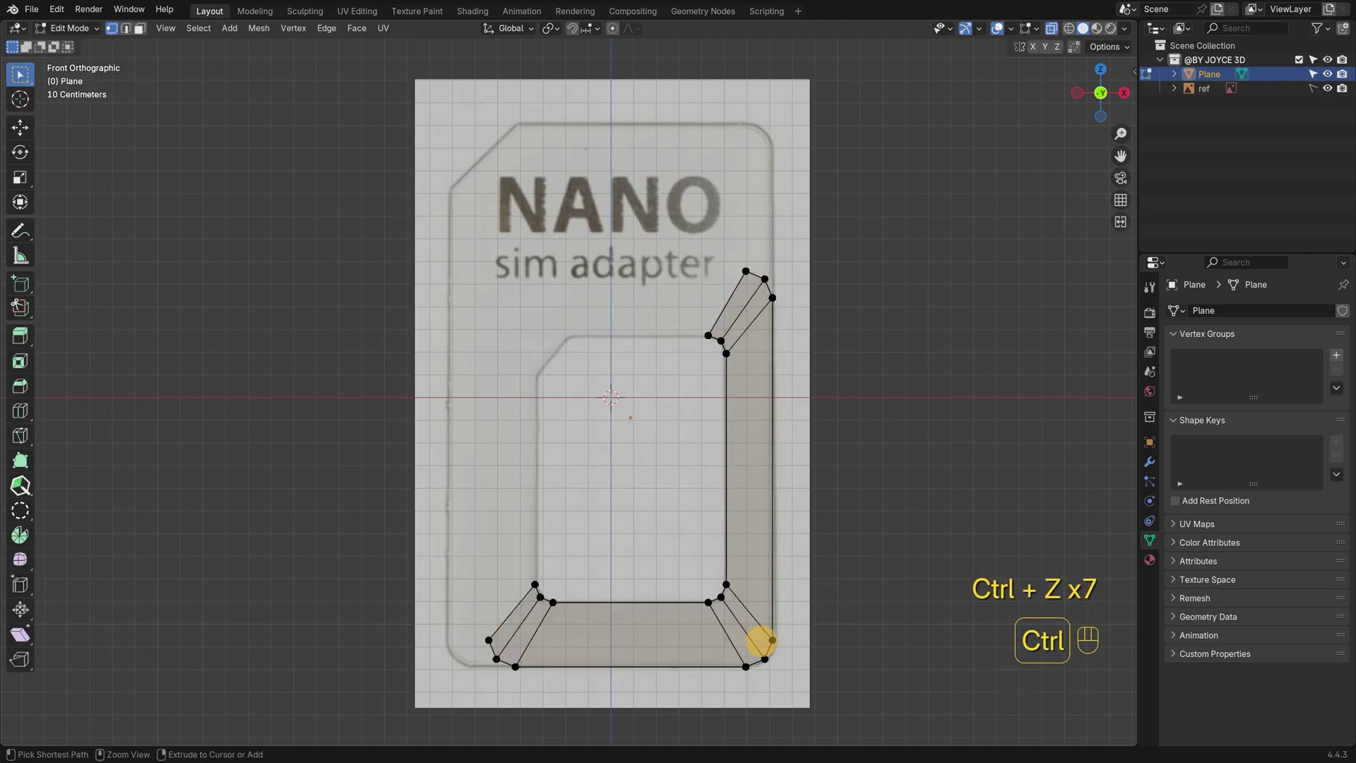
pyautogui.hotkey('ctrl', 'z')
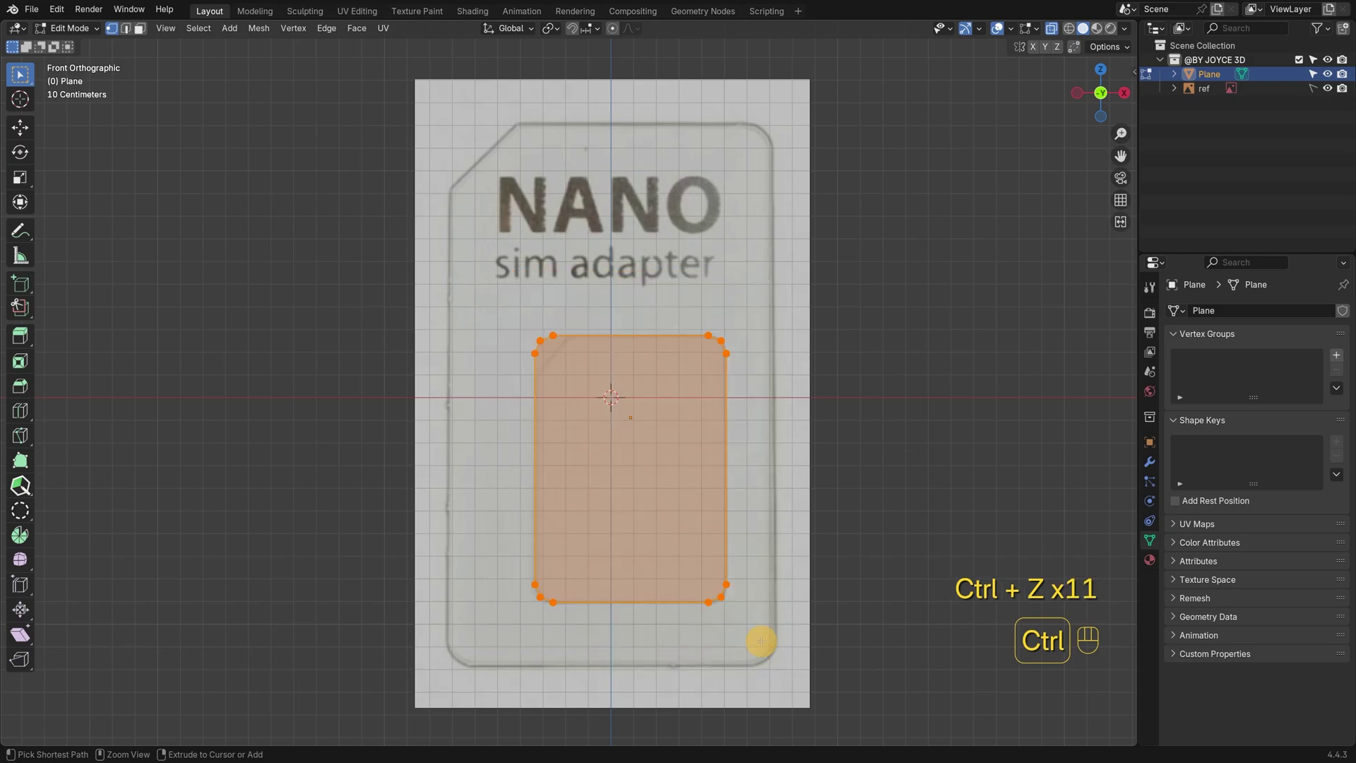
# - Extrude the cutout's right-side edges outward about 0.21 m along X to the card's edge and flatten them to 0 on X
pyautogui.press('2')
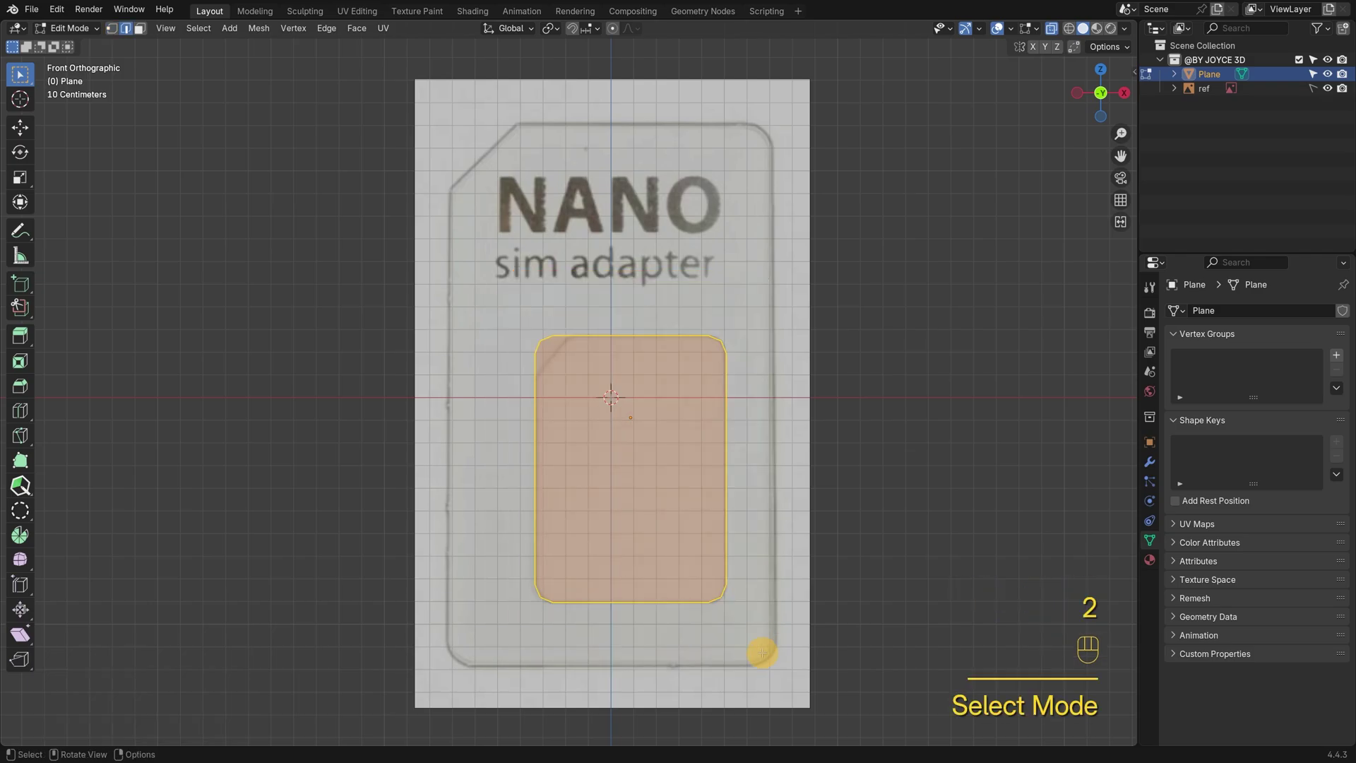
pyautogui.click(721, 345)
pyautogui.keyDown('ctrl'); pyautogui.click(722, 588); pyautogui.keyUp('ctrl')
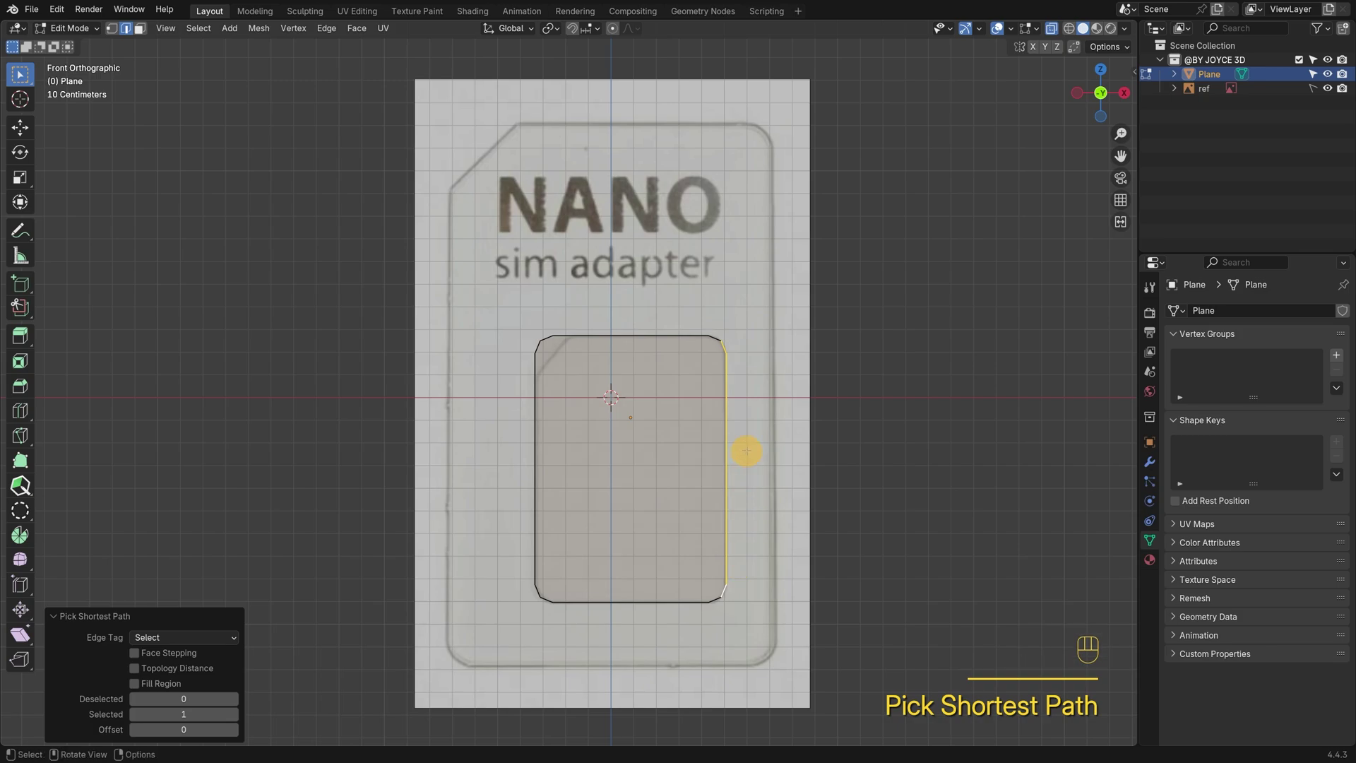
pyautogui.press('e')
pyautogui.click(794, 453)
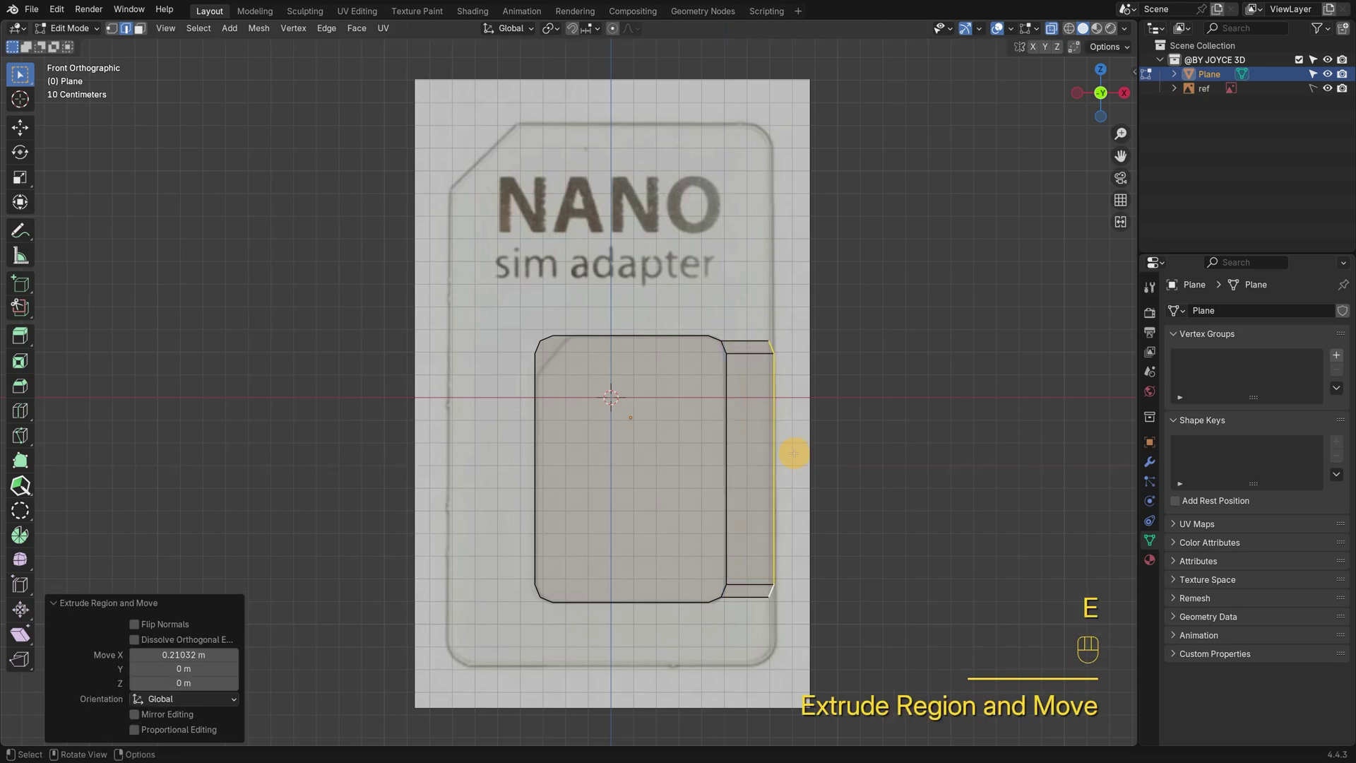
pyautogui.press('s')
pyautogui.press('x')
pyautogui.press('KP_0')
pyautogui.press('KP_Enter')
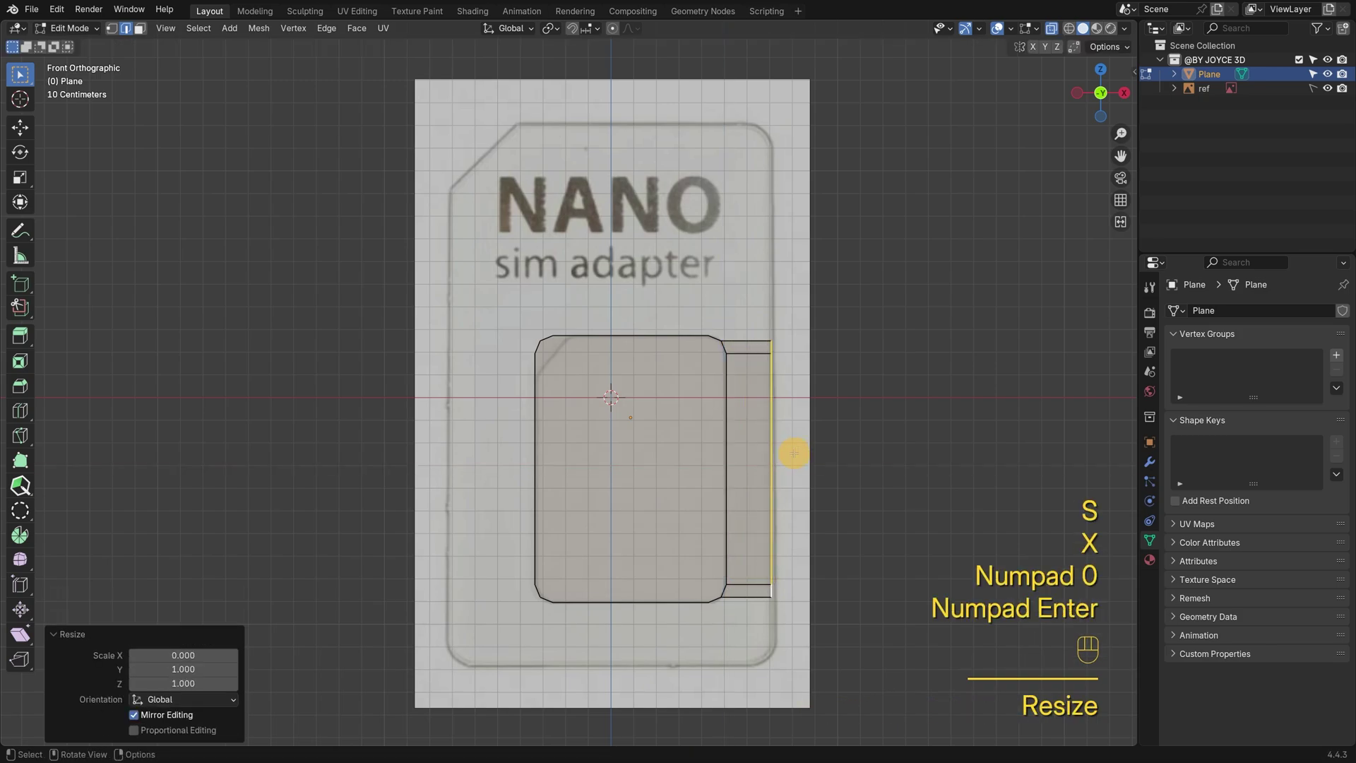
# - Extrude the bottom edges, including the right strip's end, down about 0.29 m along Z and flatten them to 0 on Z
pyautogui.click(754, 596)
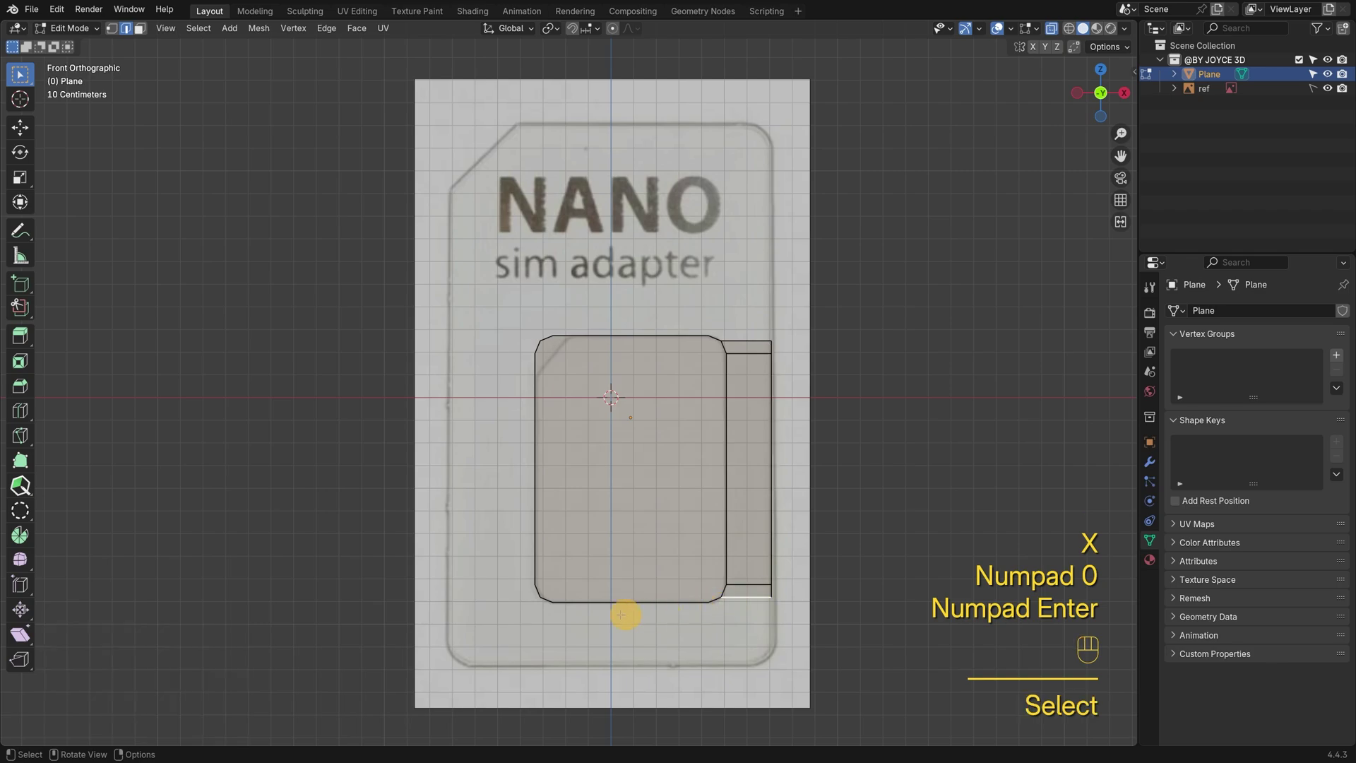
pyautogui.keyDown('ctrl'); pyautogui.click(545, 598); pyautogui.keyUp('ctrl')
pyautogui.press('e')
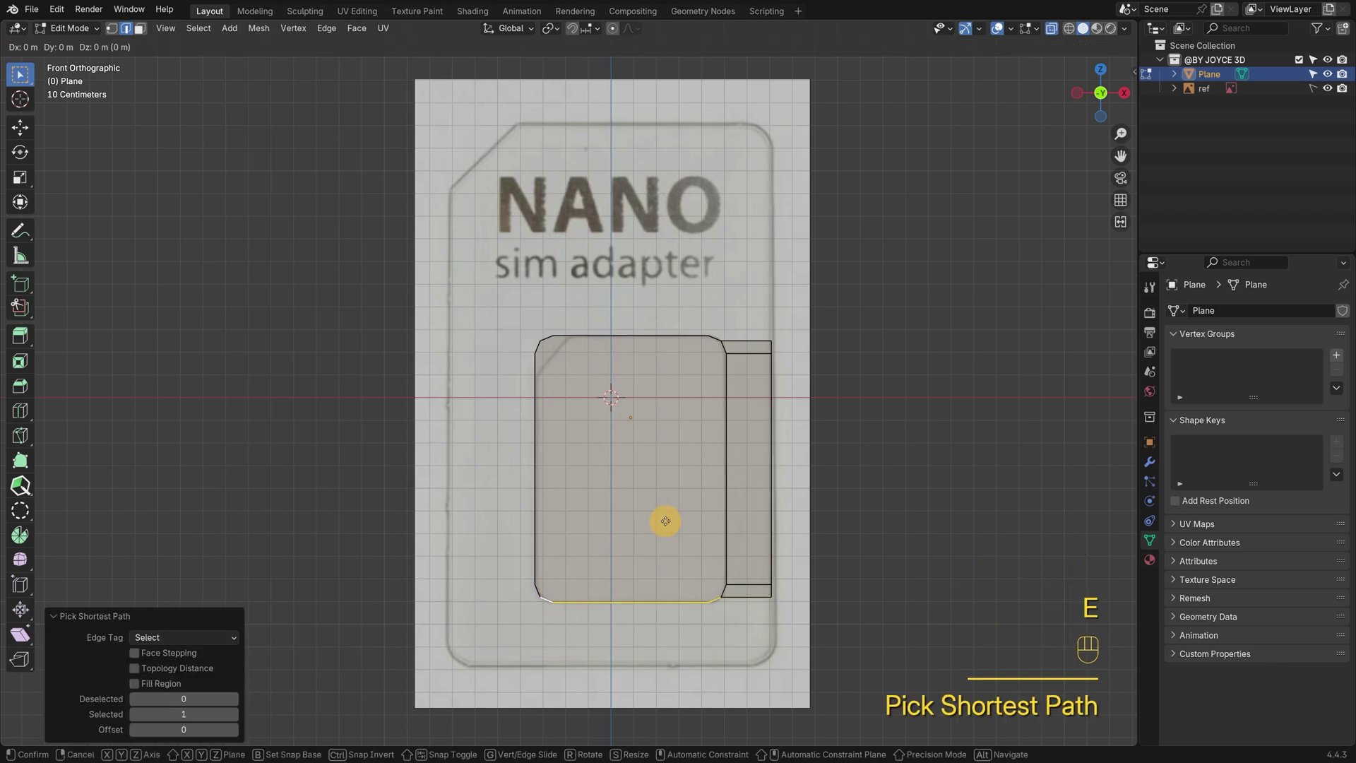
pyautogui.press('z')
pyautogui.click(663, 587)
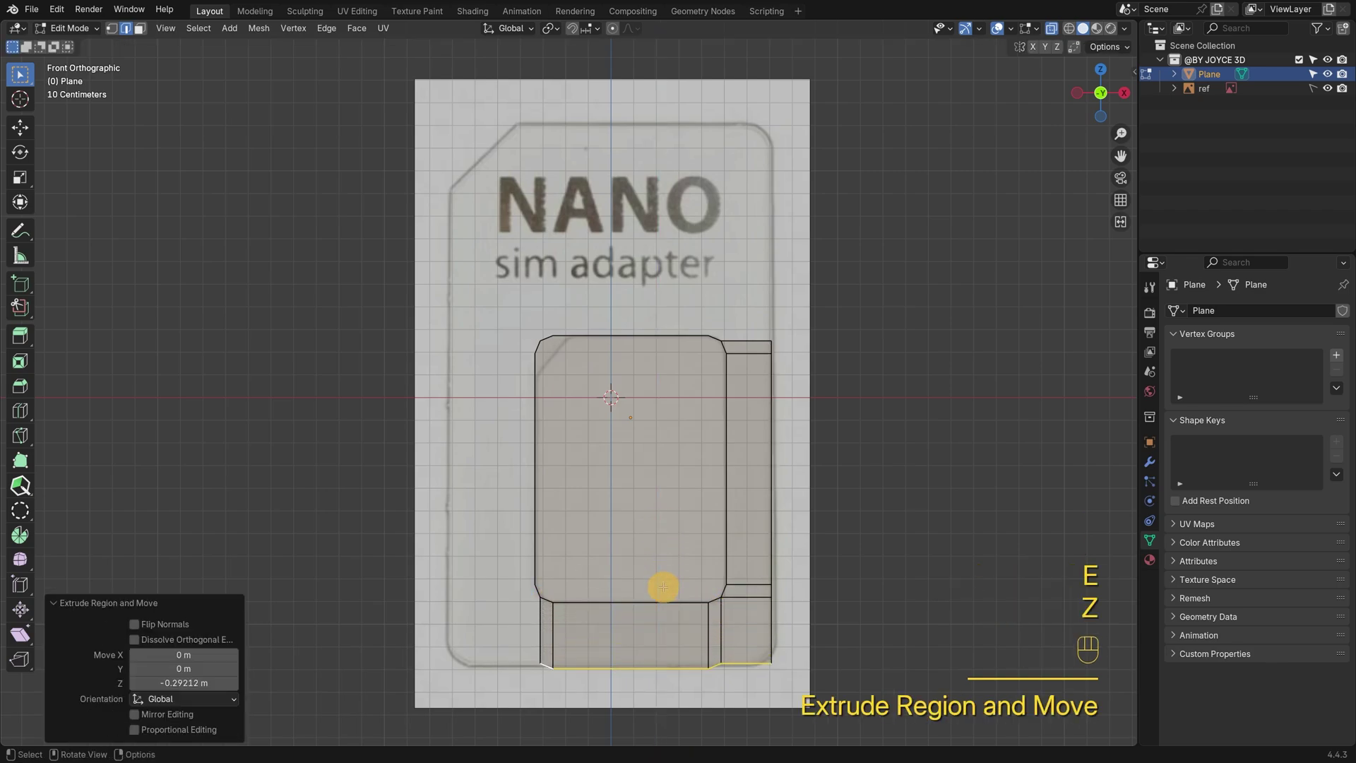
pyautogui.press('s')
pyautogui.press('z')
pyautogui.press('KP_0')
pyautogui.press('KP_Enter')
# - Bevel the lower-right outer corner vertex with a width of about 0.102 m and 2 segments
pyautogui.press('1')
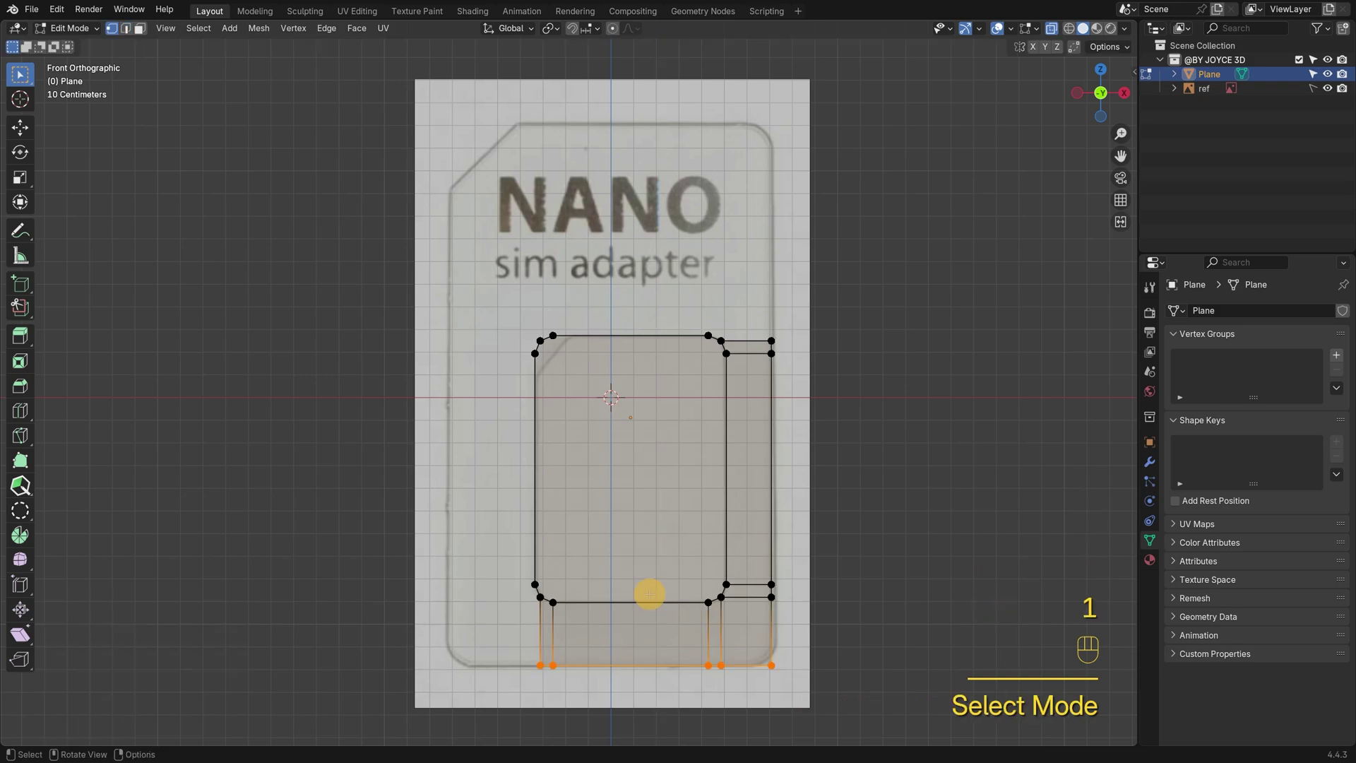
pyautogui.moveTo(740, 647); pyautogui.dragTo(804, 682)
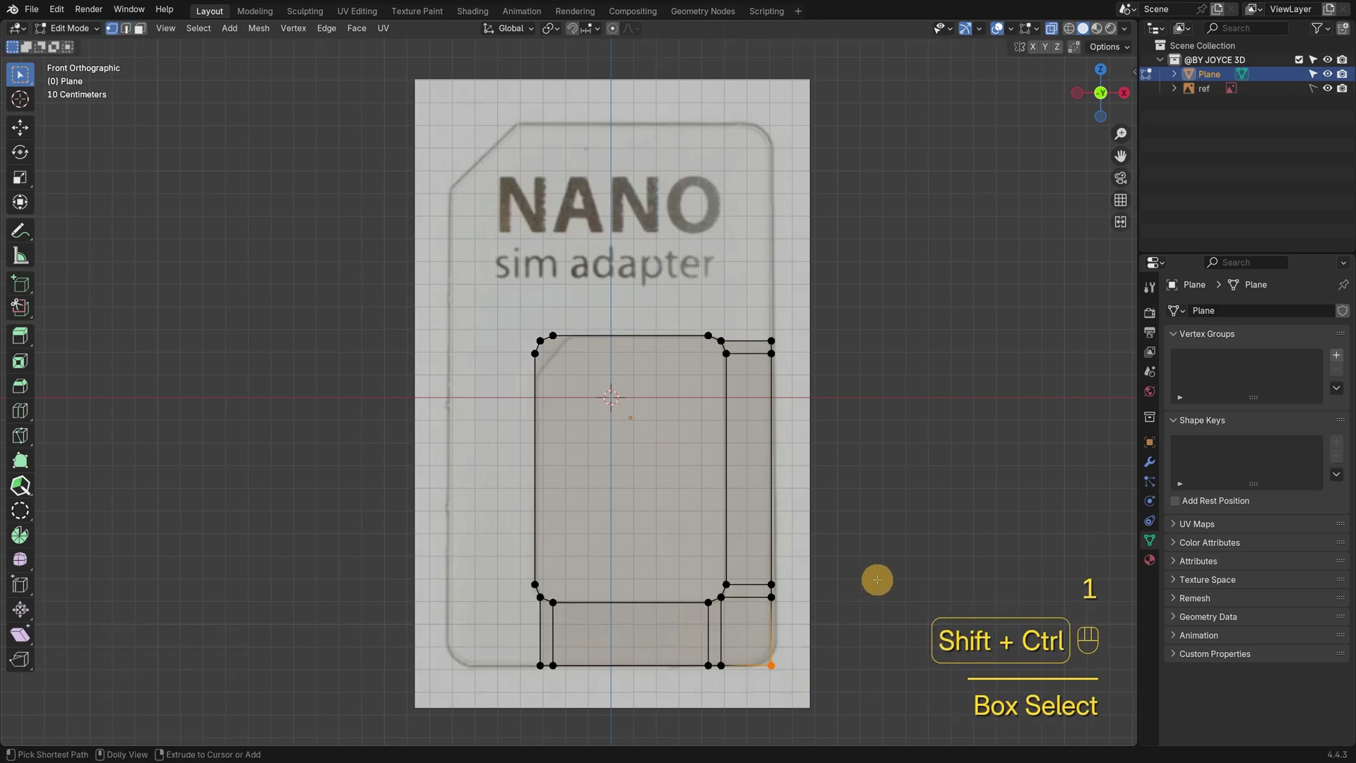
pyautogui.hotkey('ctrl', 'shift', 'b')
pyautogui.scroll(1, 909, 583)
pyautogui.click(911, 583)
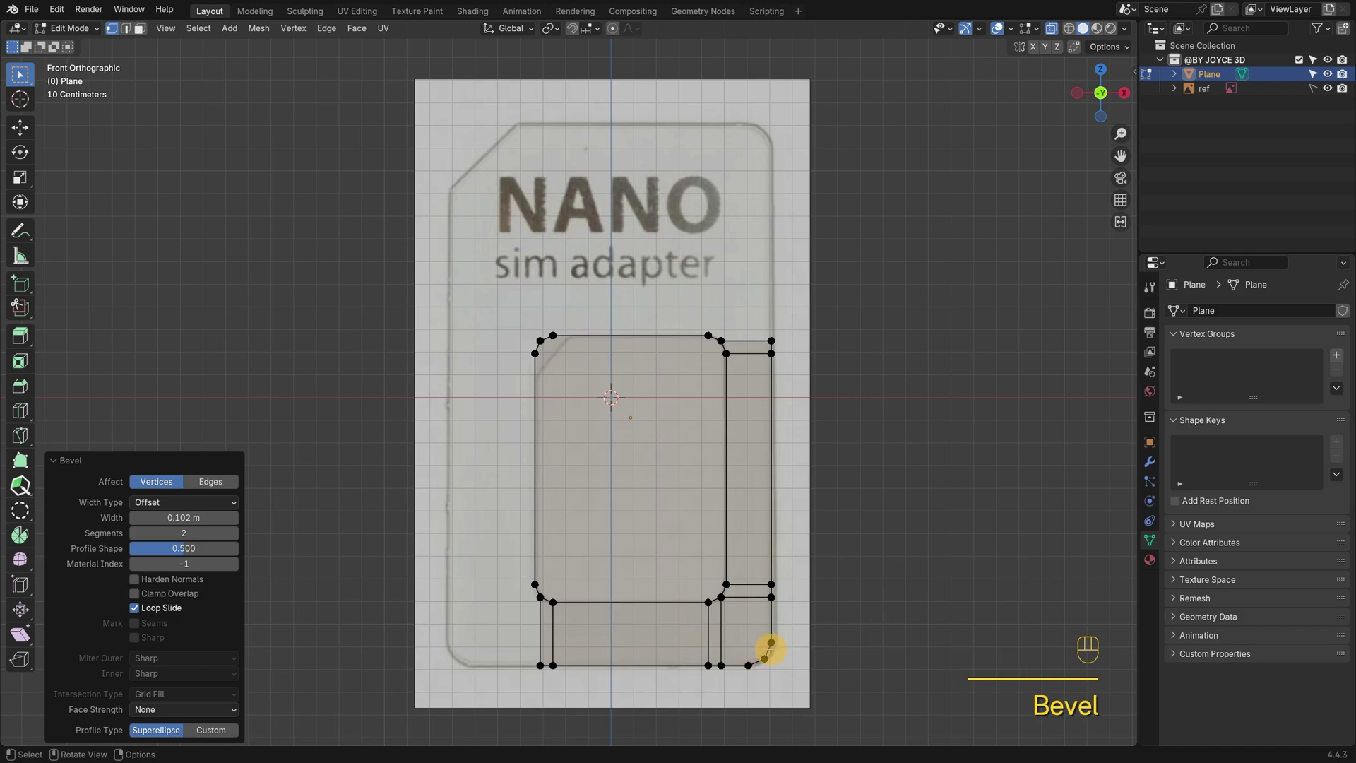
# - Knife a horizontal cut from the rounded corner's upper vertex across the whole bottom strip to its left end
pyautogui.click(772, 642)
pyautogui.press('k')
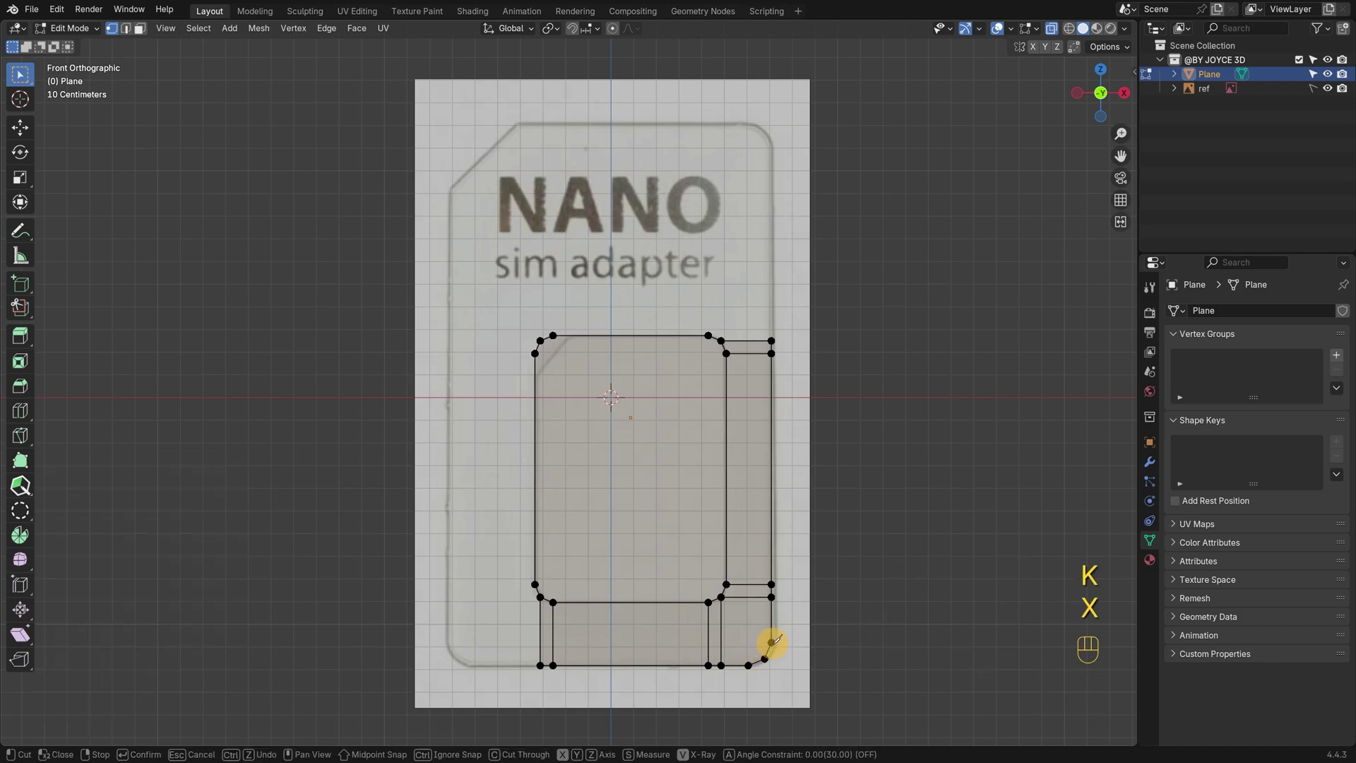
pyautogui.click(771, 643)
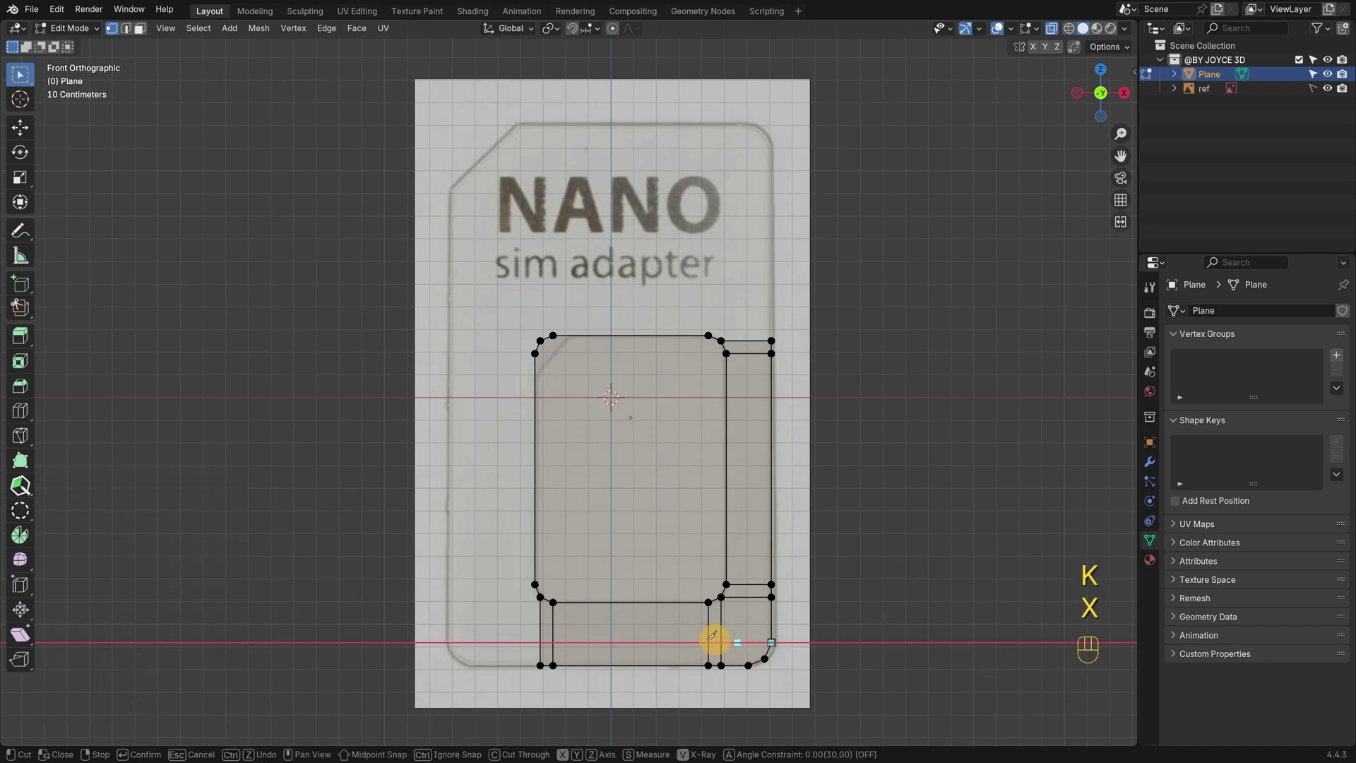
pyautogui.click(544, 642)
pyautogui.press('space')
# - Knife a vertical cut from the rounded corner's lower vertex up through the right strip to its upper end
pyautogui.press('k')
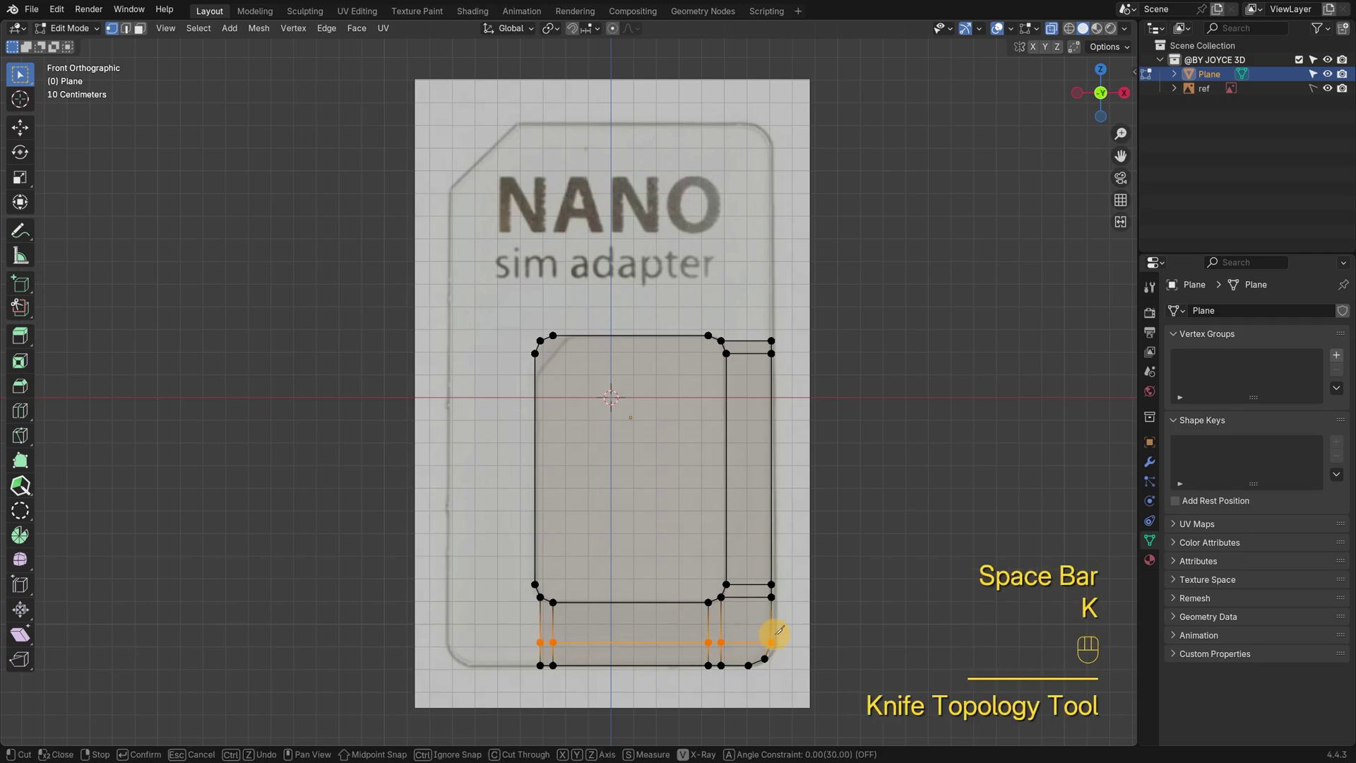
pyautogui.press('z')
pyautogui.click(748, 665)
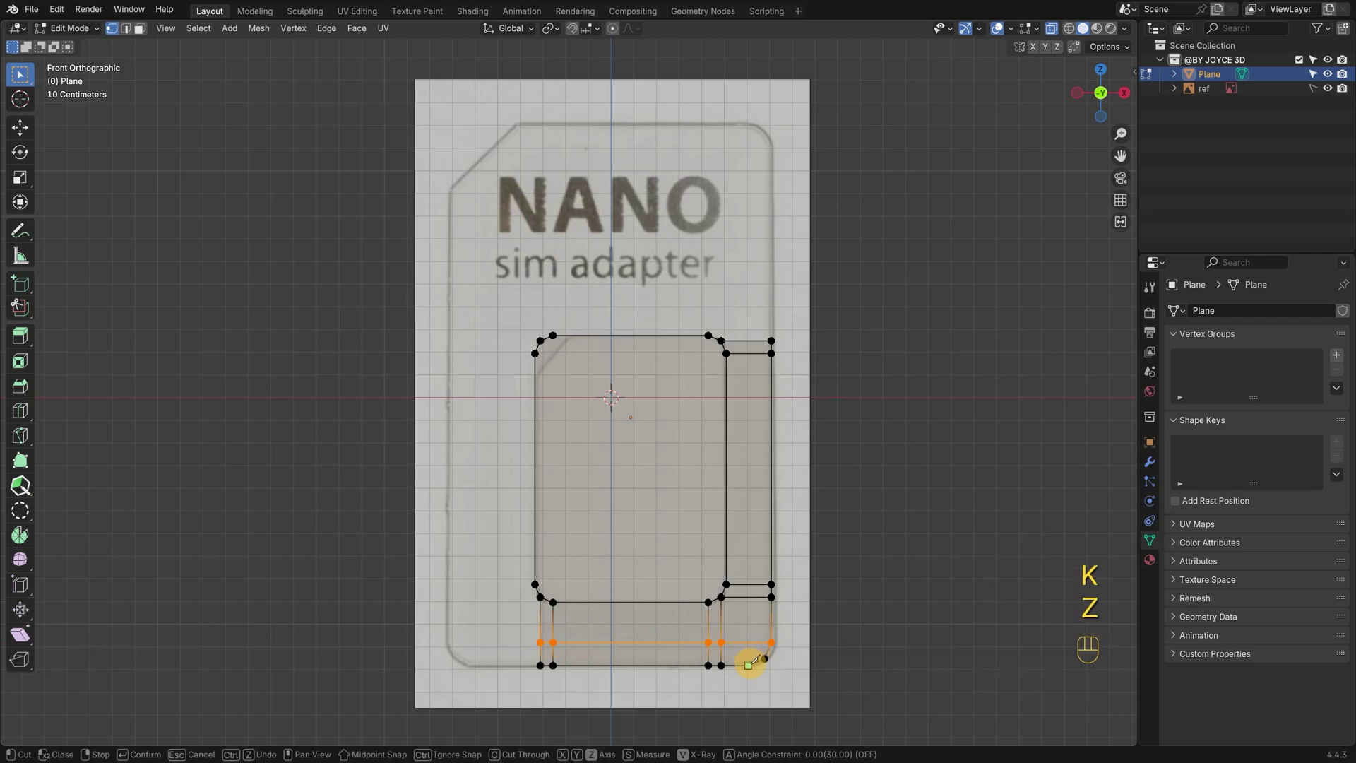
pyautogui.click(749, 330)
pyautogui.press('space')
pyautogui.press('space')
pyautogui.click(834, 683)
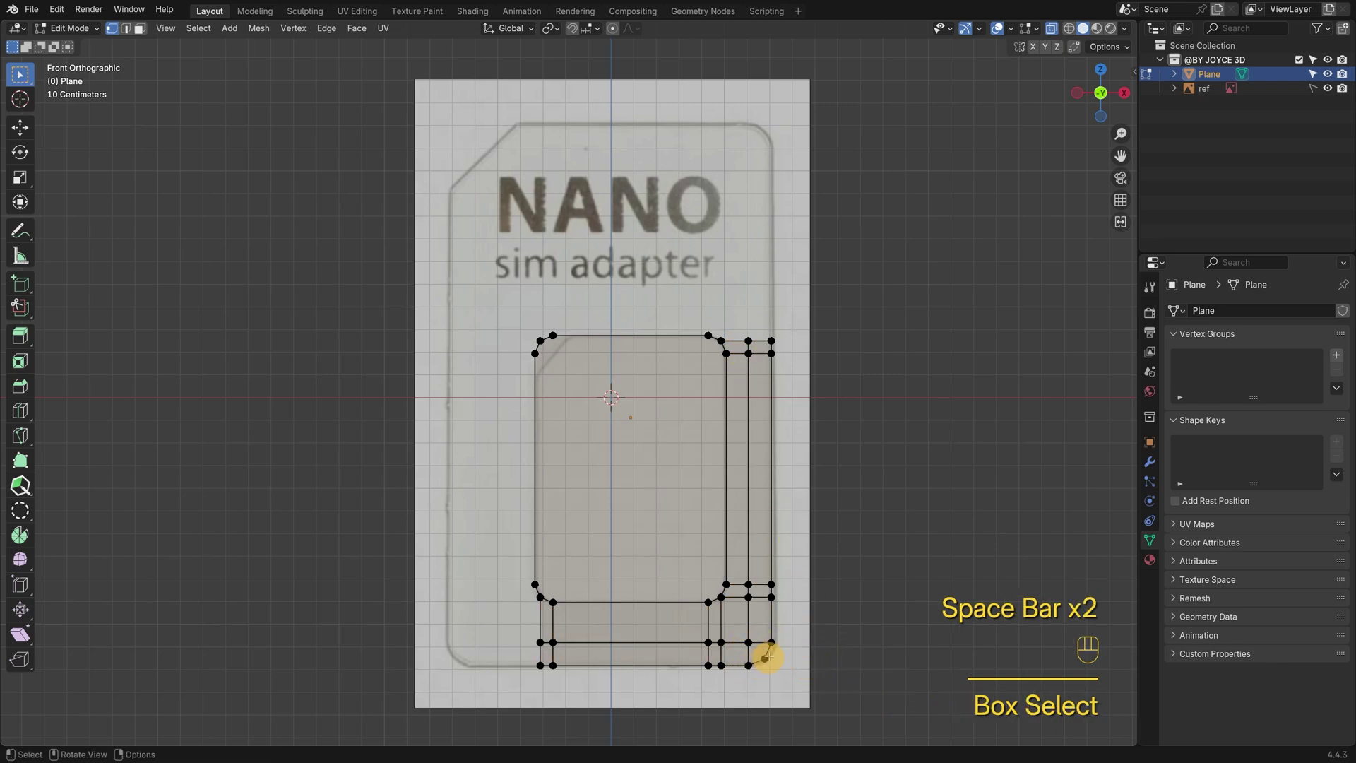
# - Delete the cutout's upper-left corner vertices and give the plane a level 2 subdivision in Object Mode
pyautogui.moveTo(524, 305); pyautogui.dragTo(584, 388)
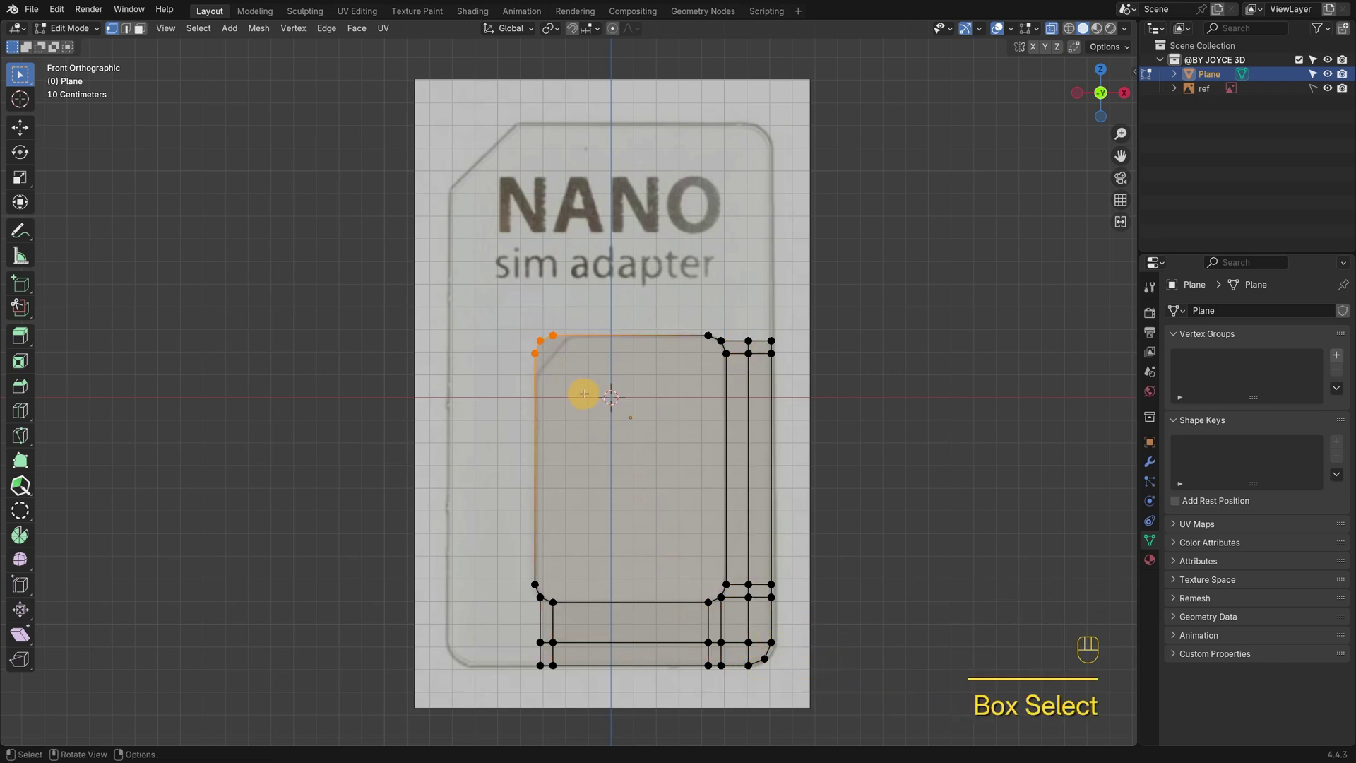
pyautogui.press('x')
pyautogui.click(673, 390)
pyautogui.press('Tab')
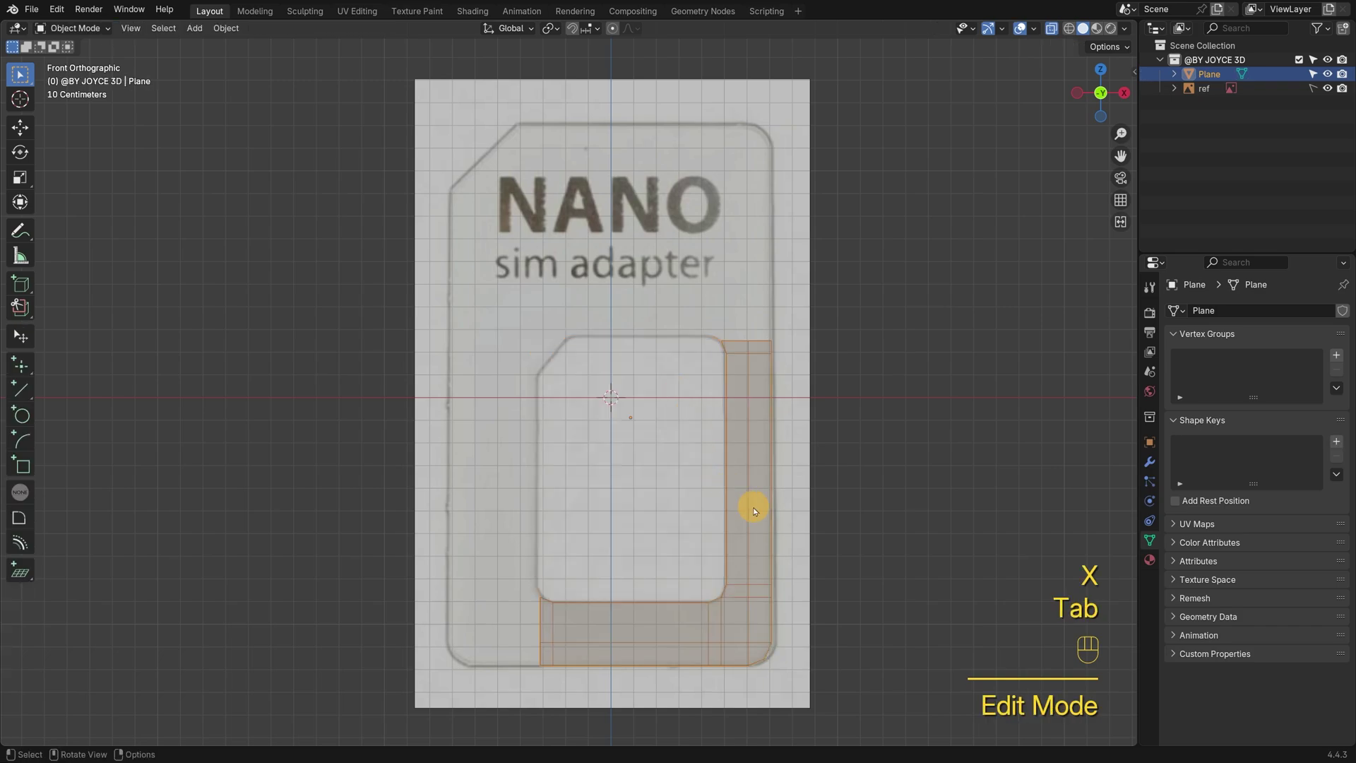
pyautogui.hotkey('ctrl', '2')
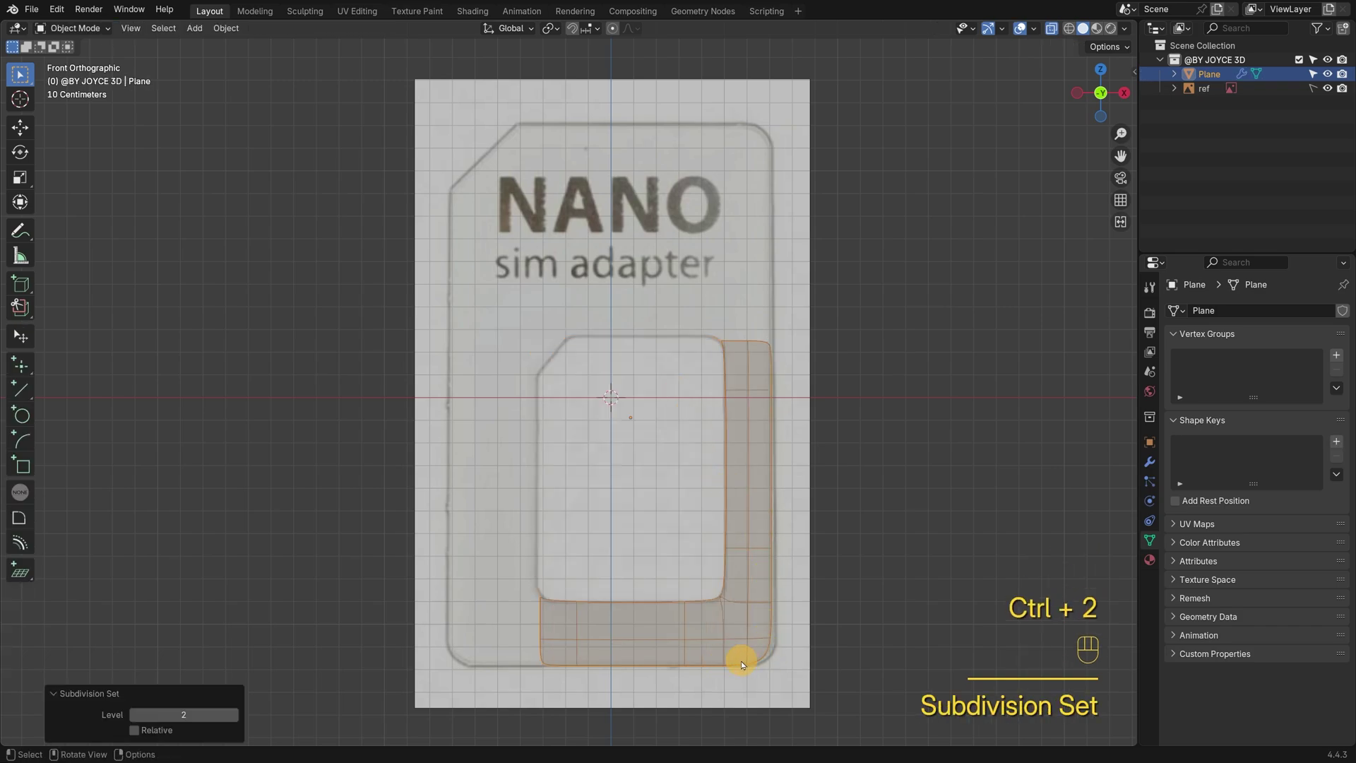
# - Connect the inner corner vertex to the knife cuts' crossing and dissolve the two edge loops leaving that inner corner
pyautogui.press('Tab')
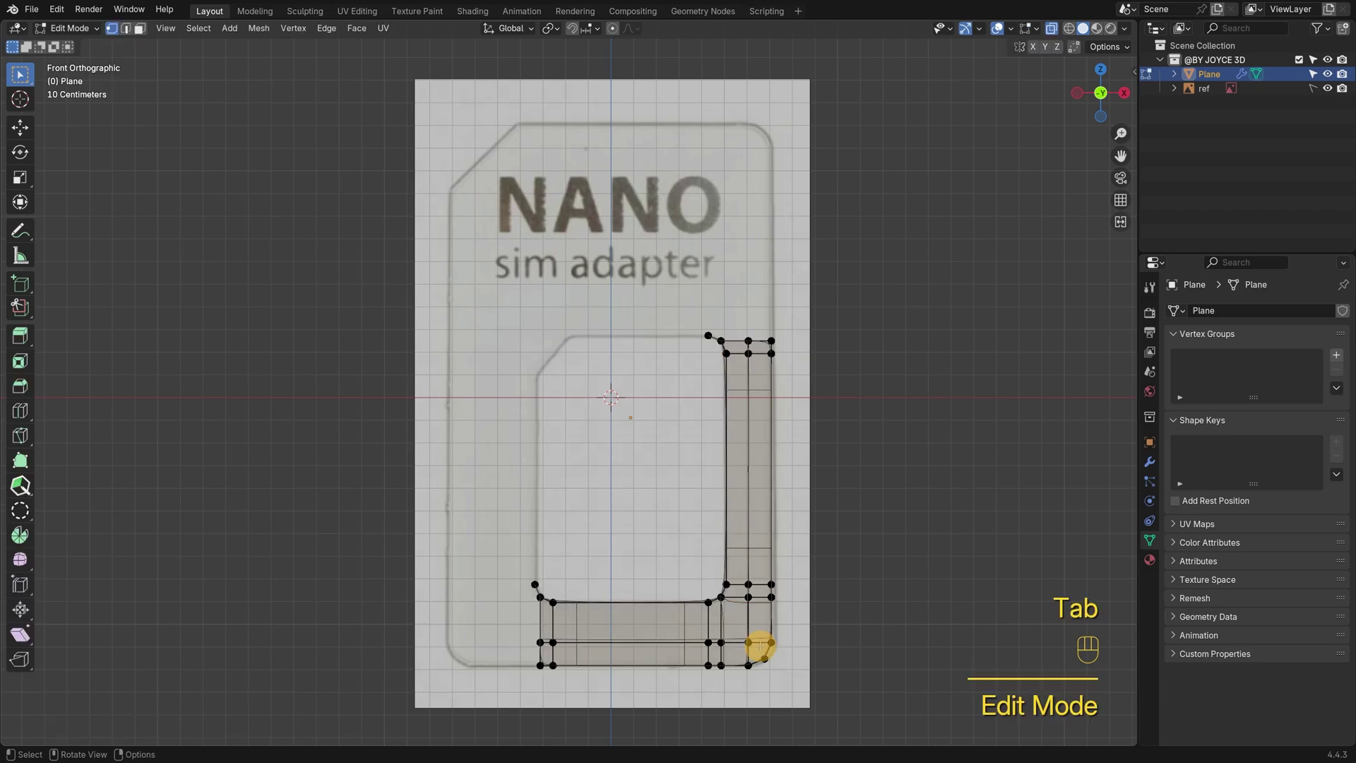
pyautogui.click(748, 643)
pyautogui.keyDown('shift'); pyautogui.click(721, 598); pyautogui.keyUp('shift')
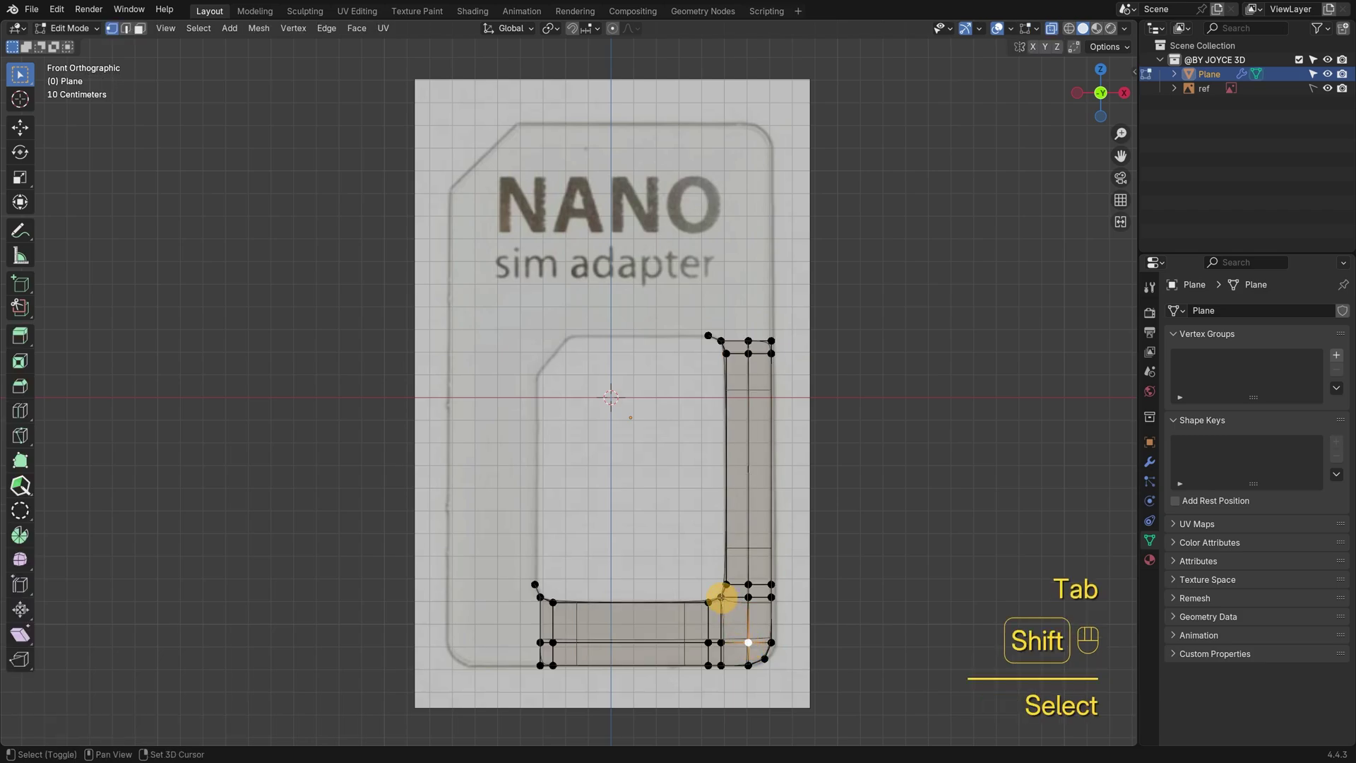
pyautogui.press('j')
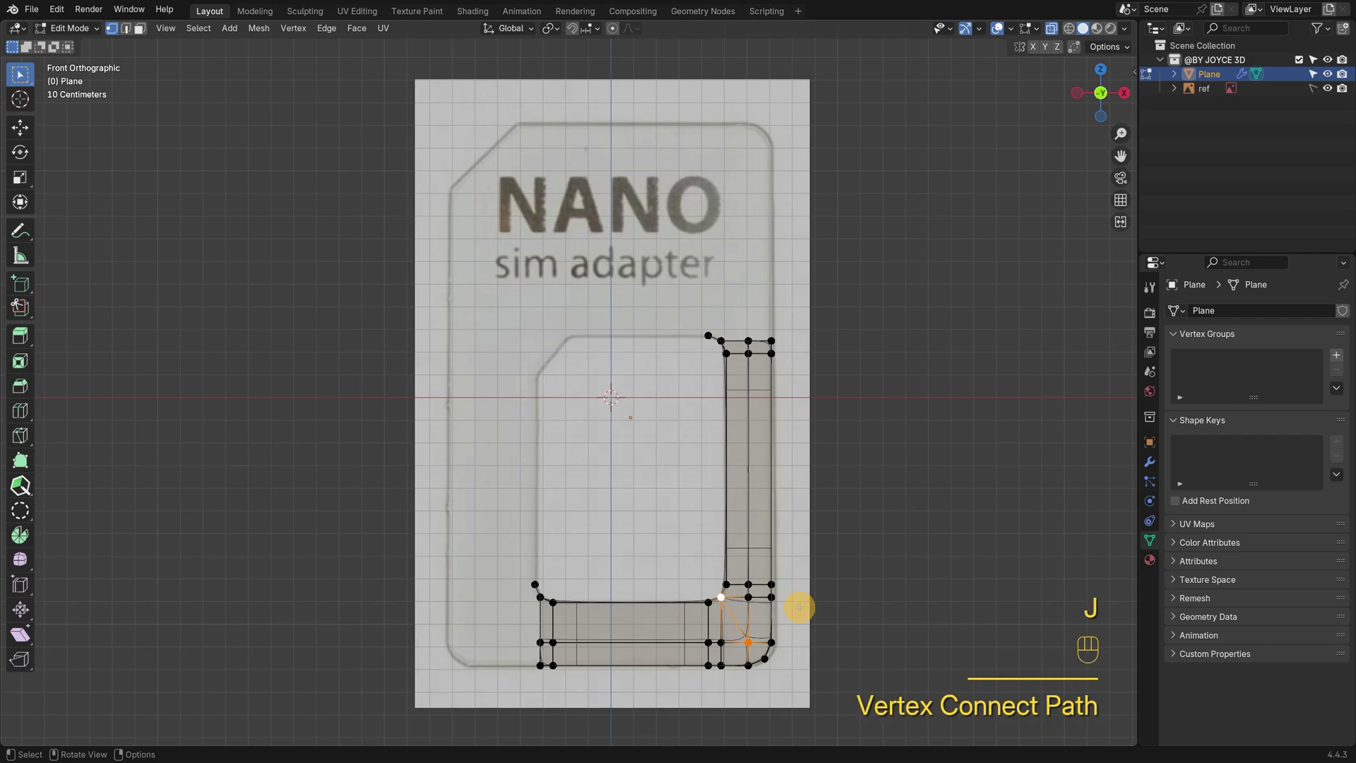
pyautogui.press('2')
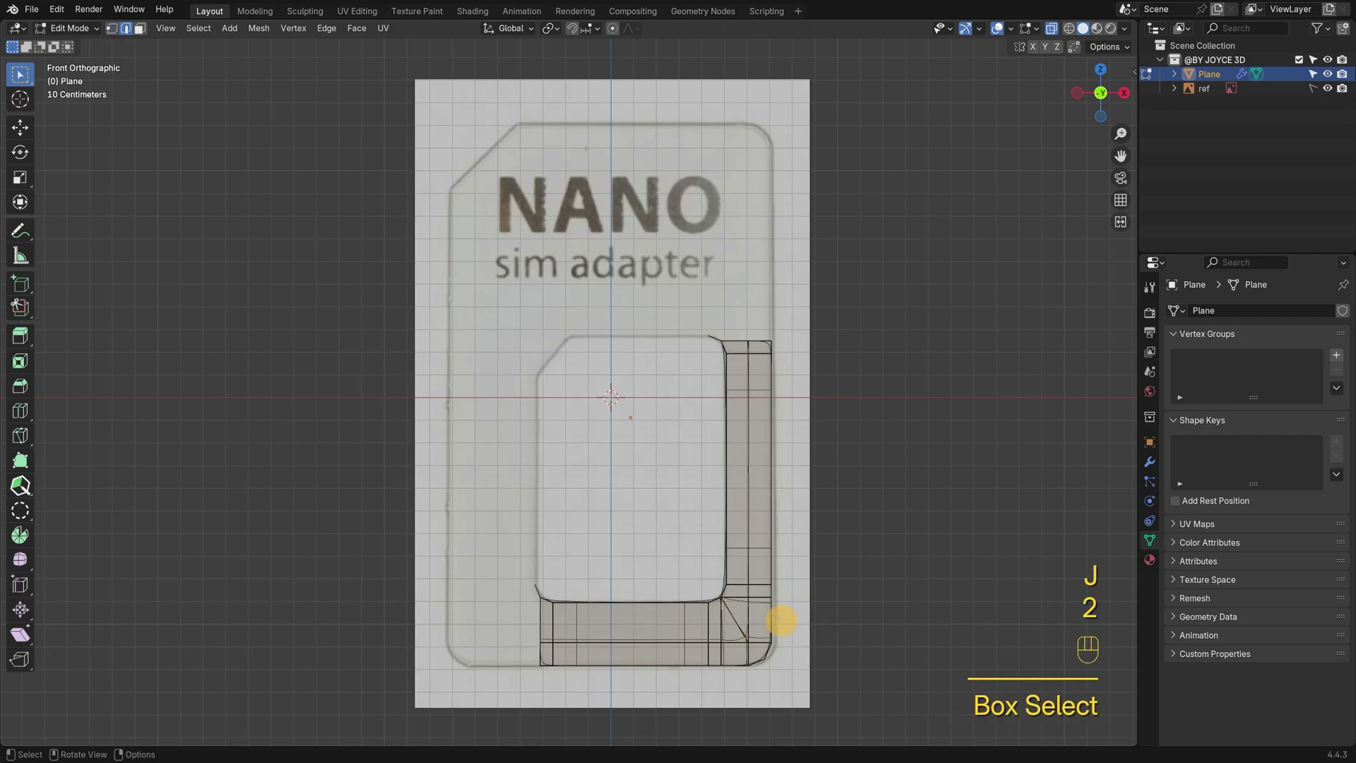
pyautogui.keyDown('alt'); pyautogui.keyDown('shift'); pyautogui.click(741, 627); pyautogui.keyUp('shift'); pyautogui.keyUp('alt')
pyautogui.keyDown('alt'); pyautogui.keyDown('shift'); pyautogui.click(768, 617); pyautogui.keyUp('shift'); pyautogui.keyUp('alt')
pyautogui.press('x')
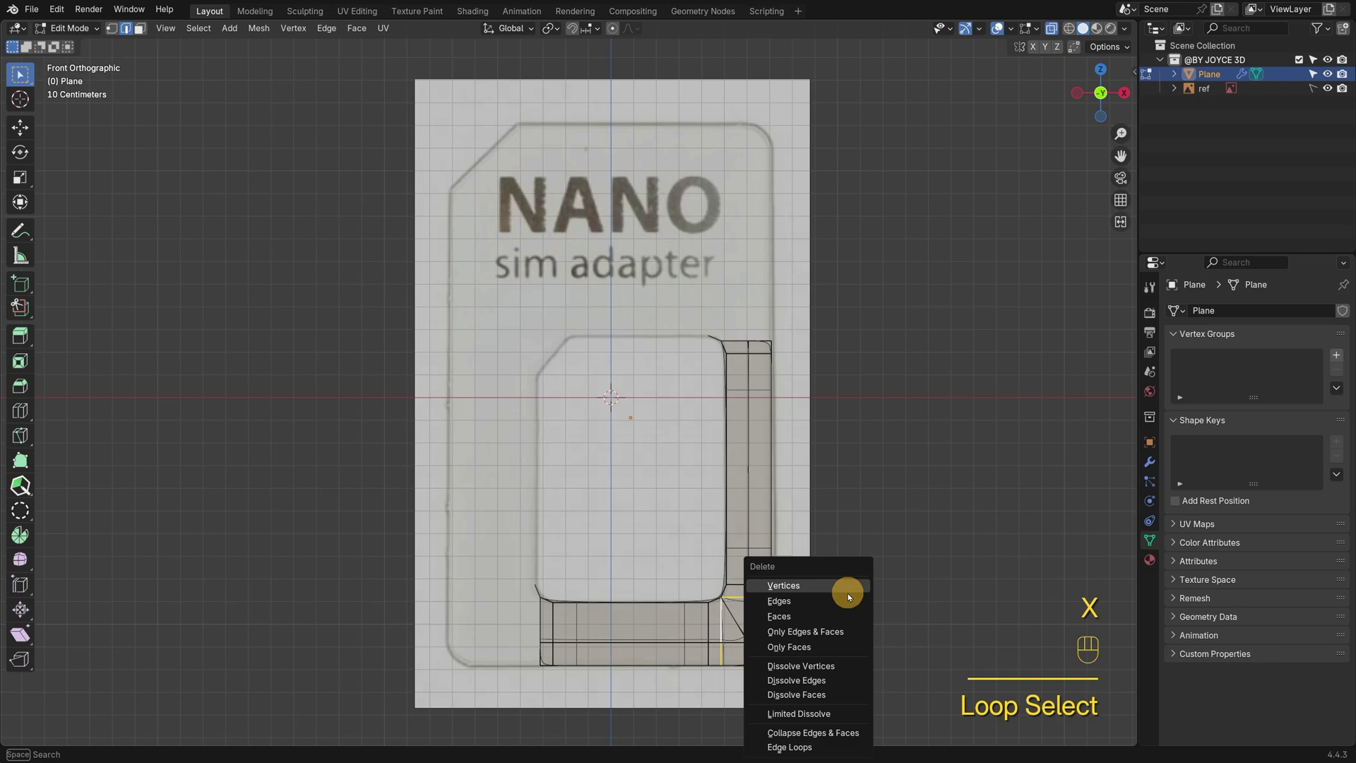
pyautogui.click(835, 681)
# - Hide the modifiers in the viewport and slide the right strip's lower middle and outer vertices down along their edges
pyautogui.click(1150, 462)
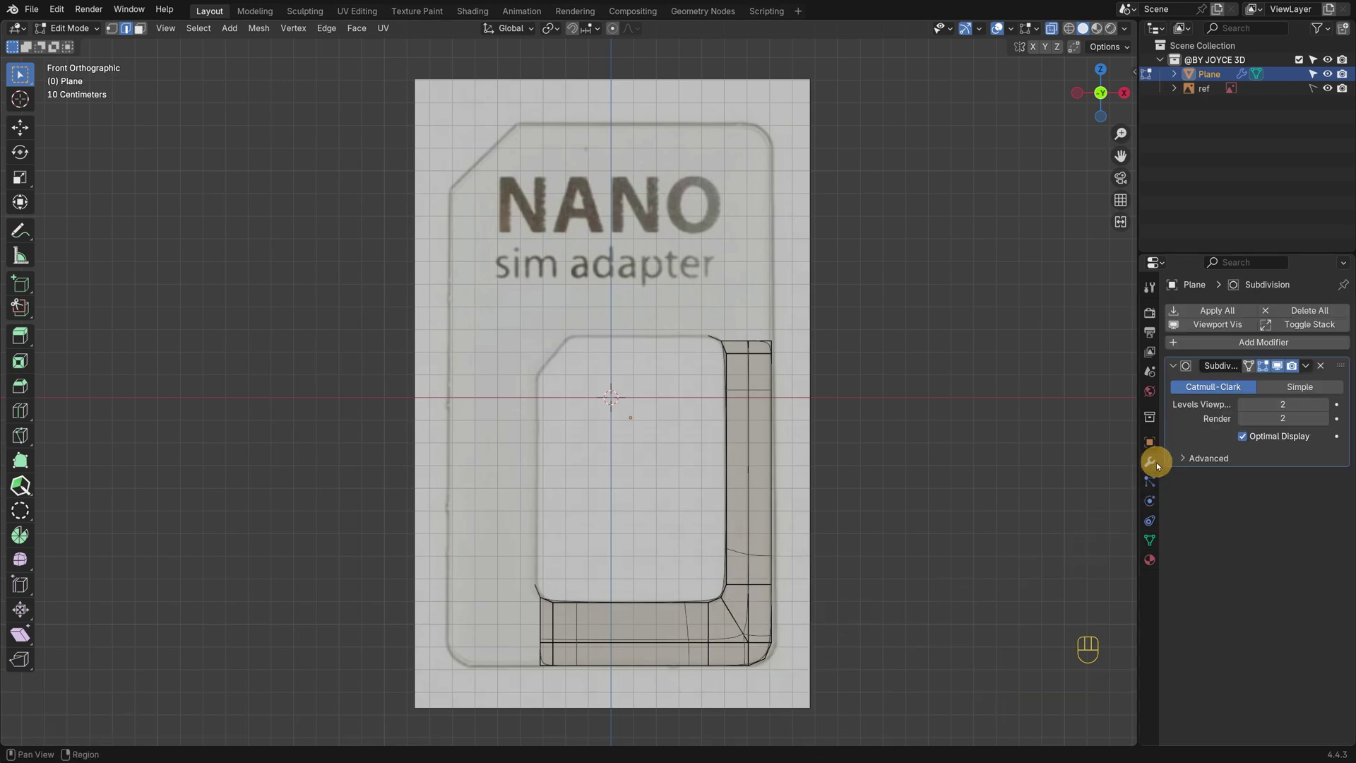
pyautogui.click(1229, 324)
pyautogui.press('1')
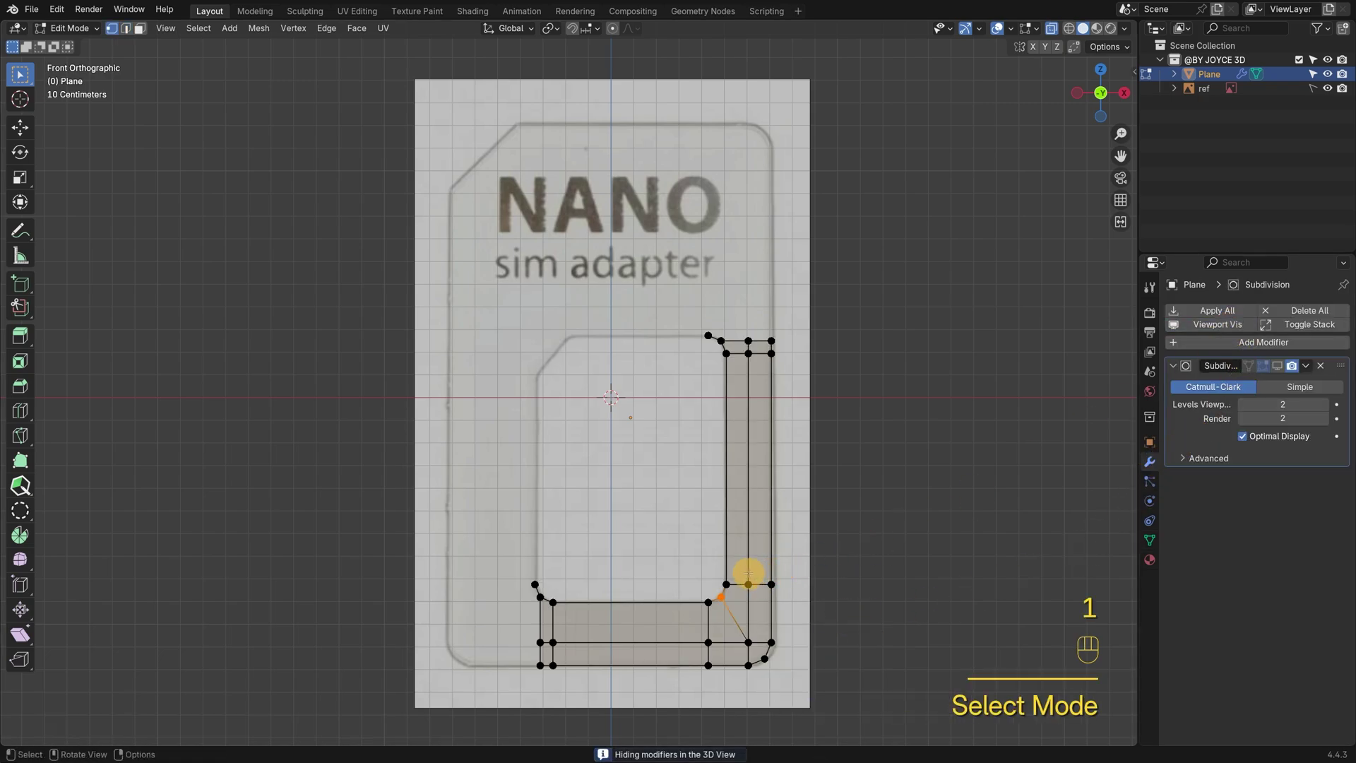
pyautogui.moveTo(814, 608); pyautogui.dragTo(736, 575)
pyautogui.press('g')
pyautogui.press('g')
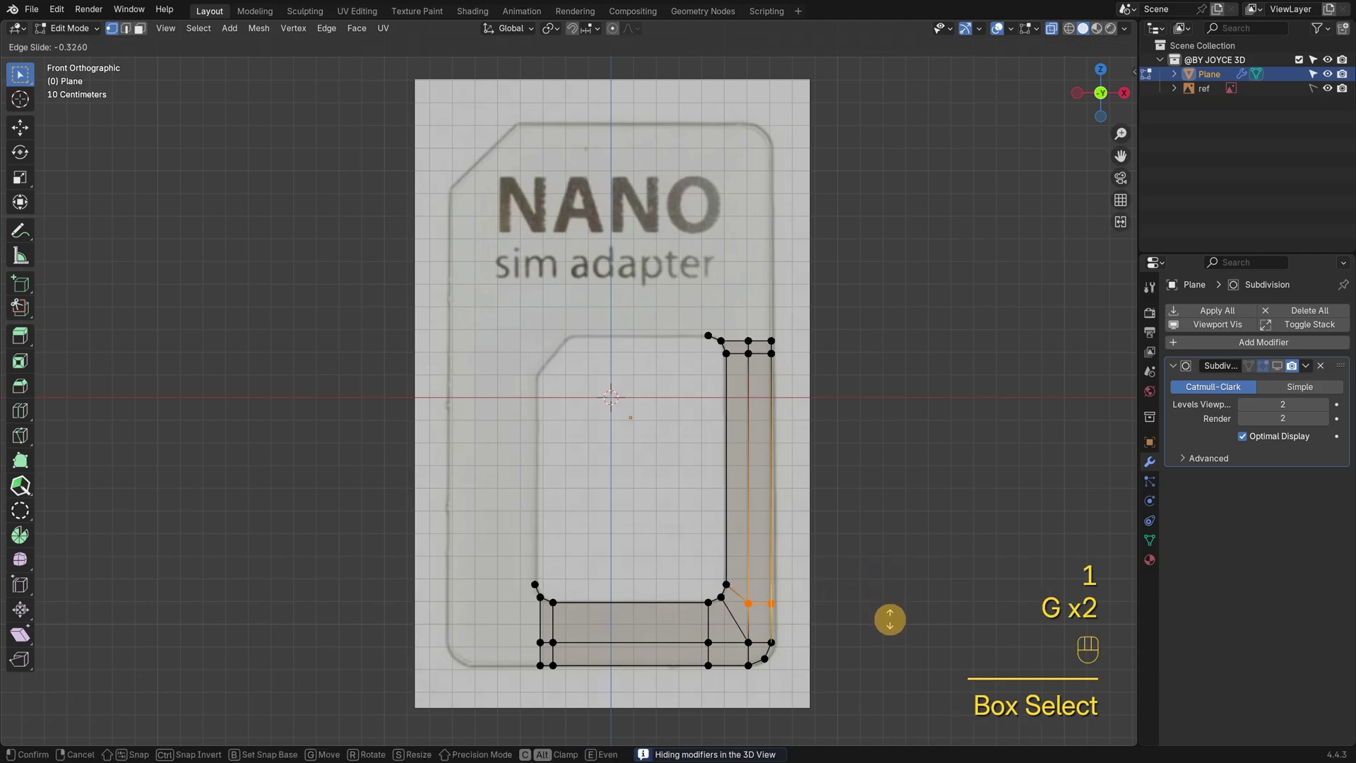
pyautogui.click(889, 616)
# - Slide the bottom strip's middle and outer vertices near the corner to the right by a factor of about 0.346
pyautogui.moveTo(697, 639); pyautogui.dragTo(727, 677)
pyautogui.press('g')
pyautogui.press('g')
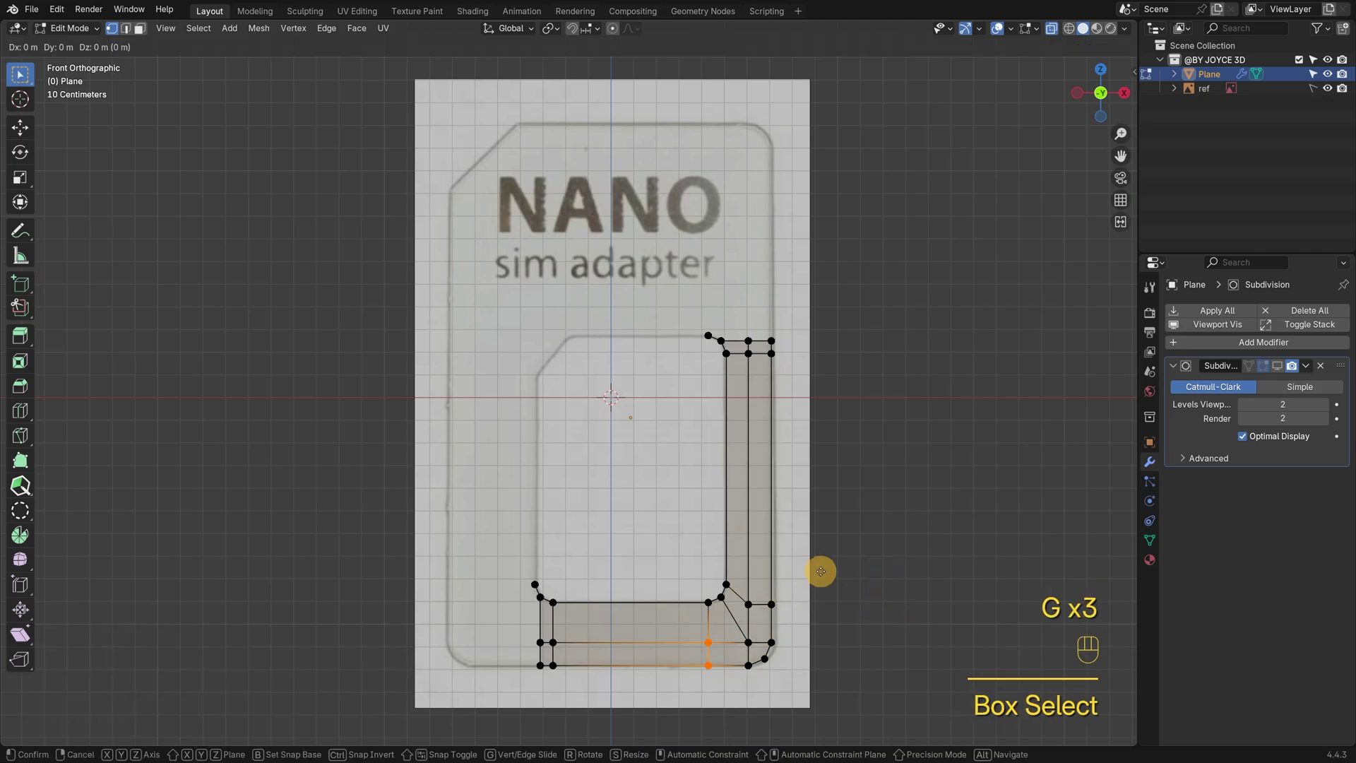
pyautogui.click(854, 573)
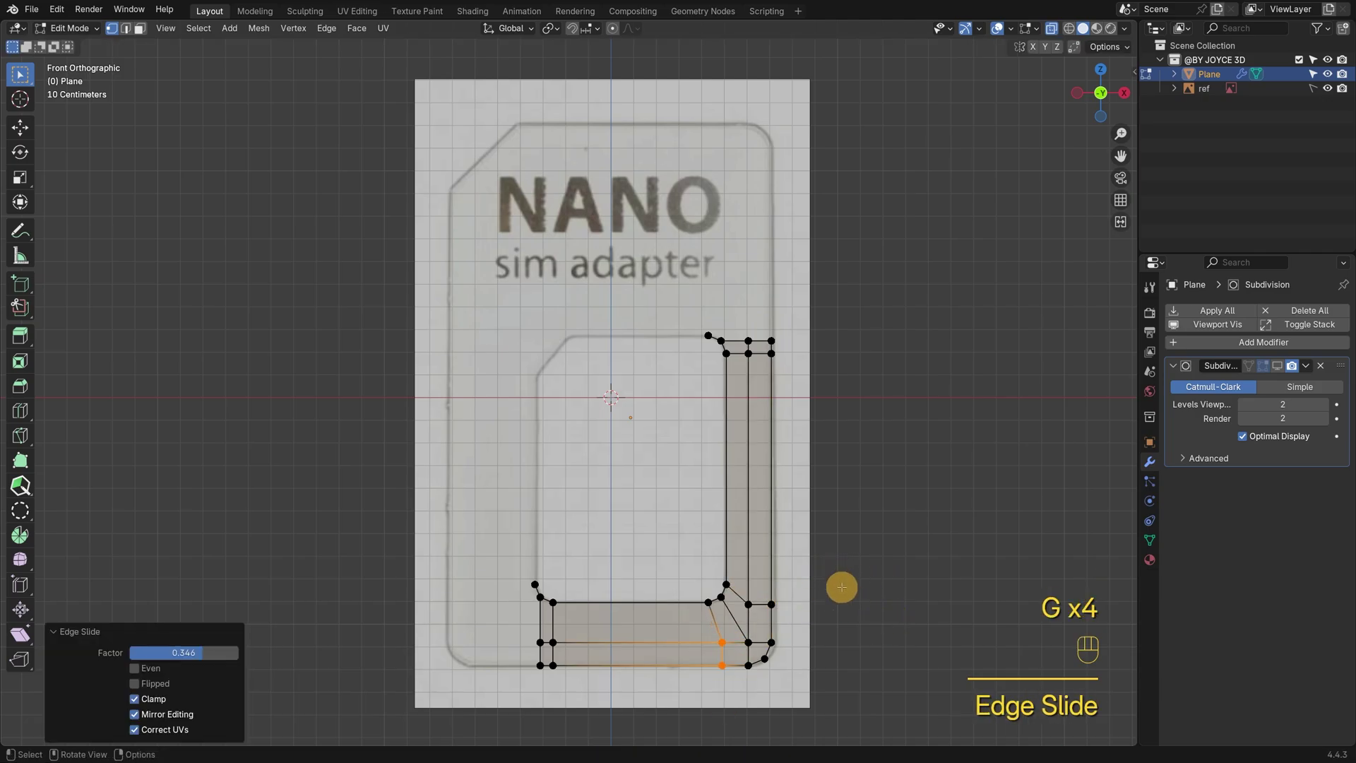
# - Set the plane's origin to the 3D cursor in Object Mode
pyautogui.press('Tab')
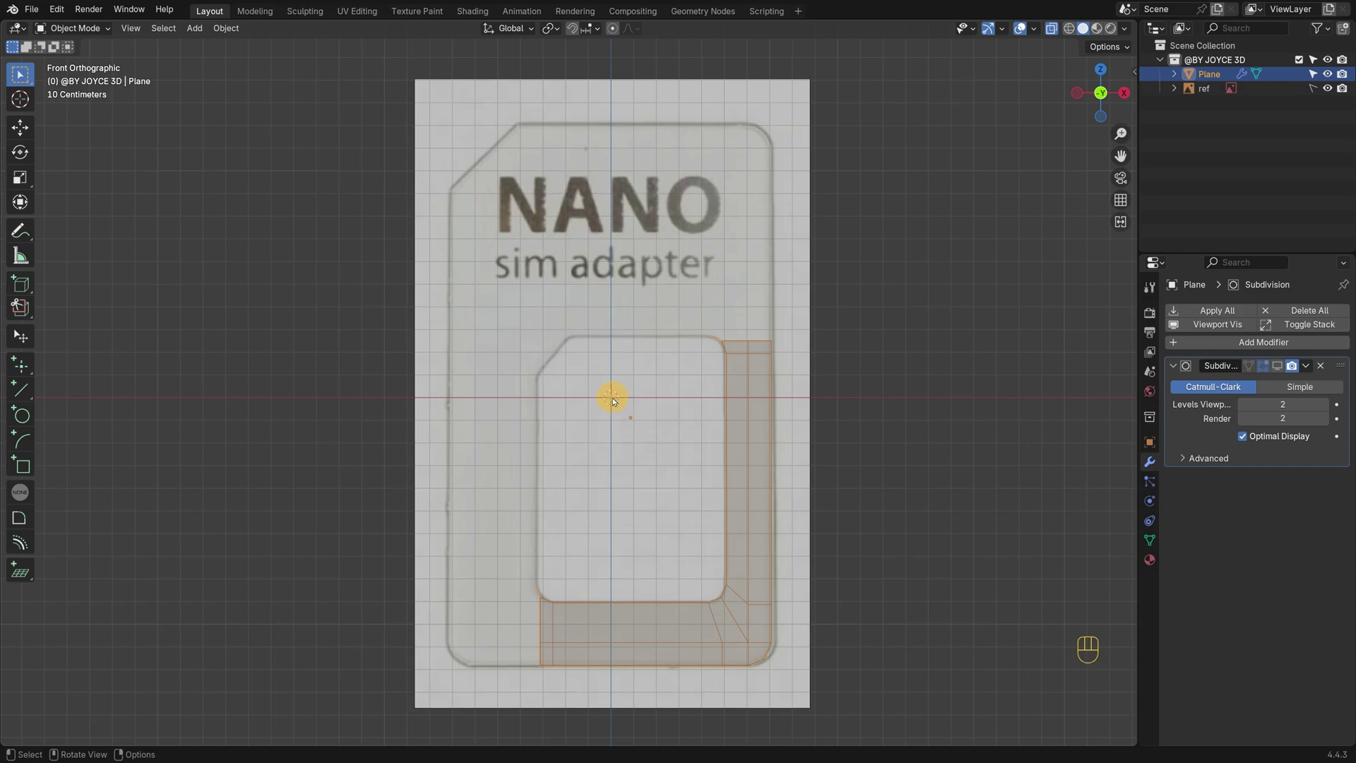
pyautogui.rightClick(748, 378)
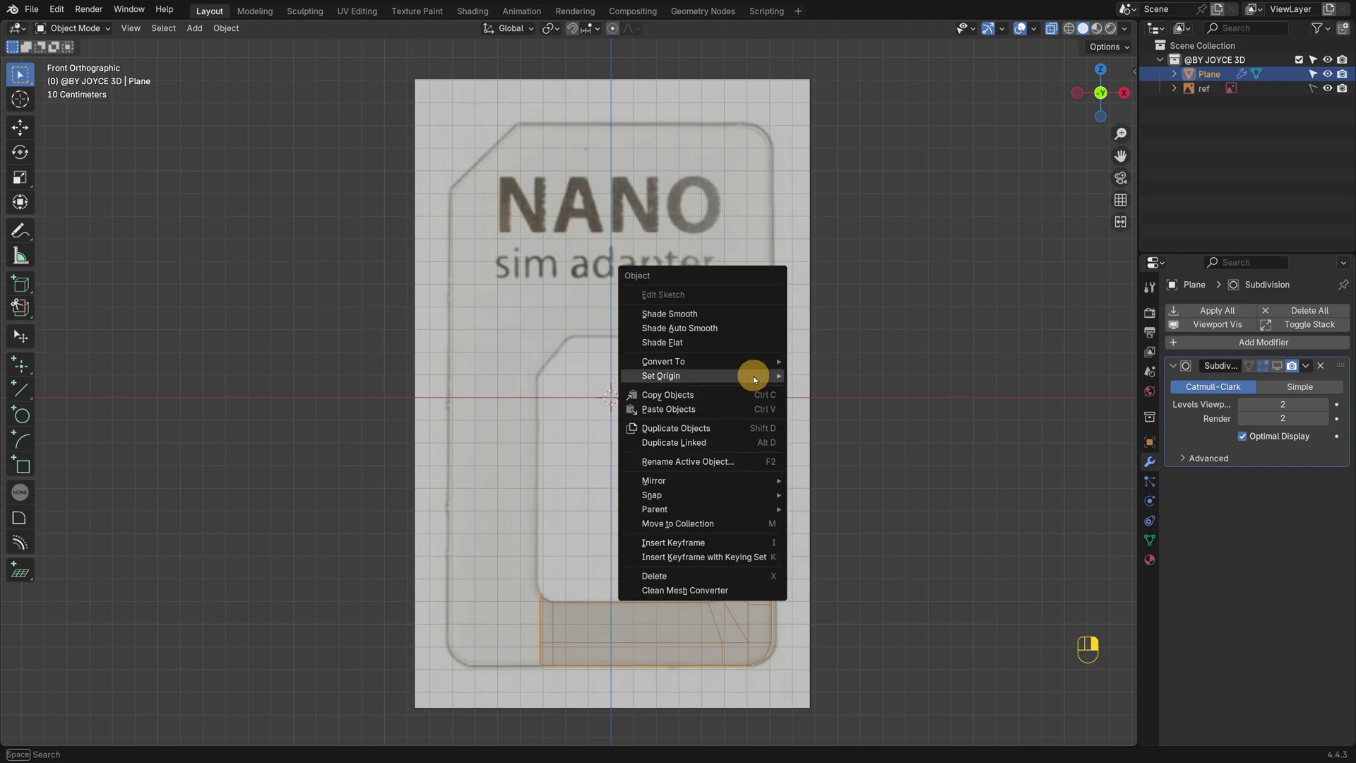
pyautogui.moveTo(703, 376)
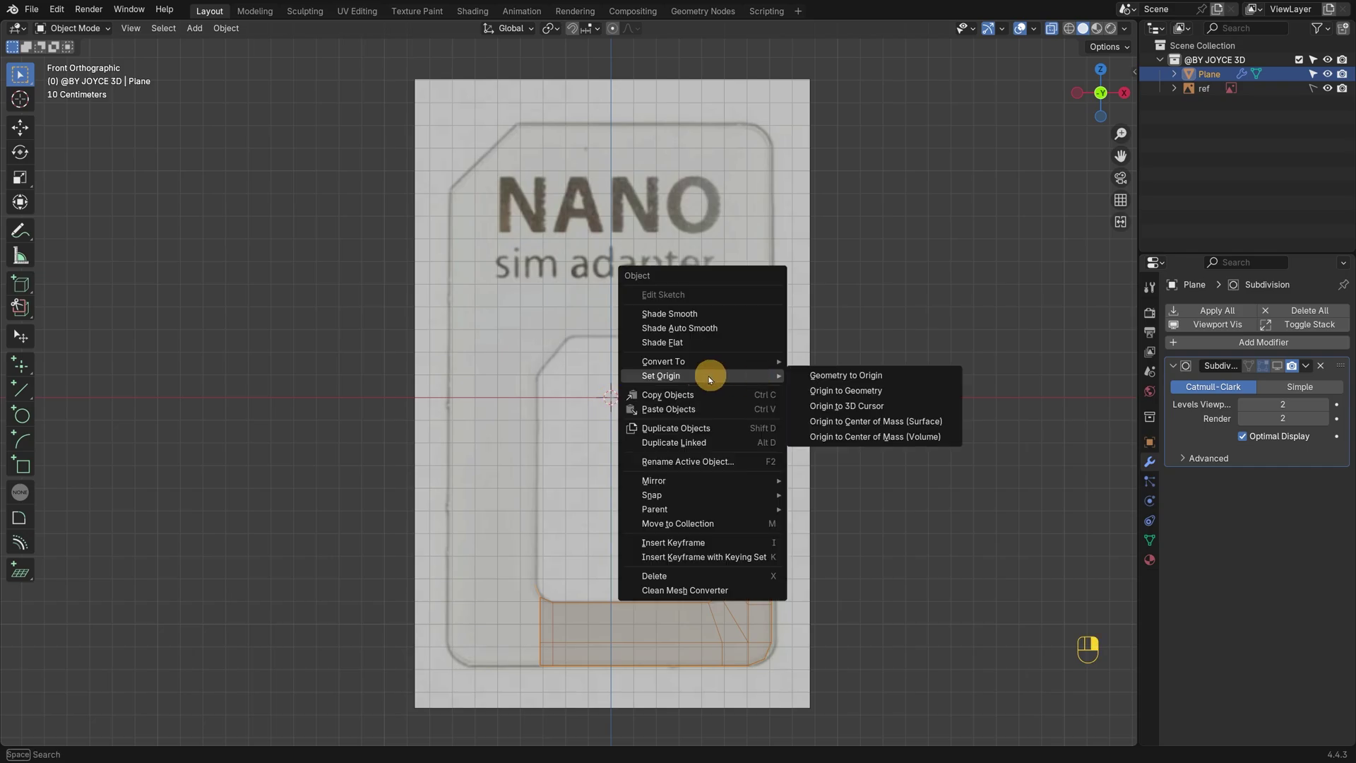
pyautogui.click(857, 407)
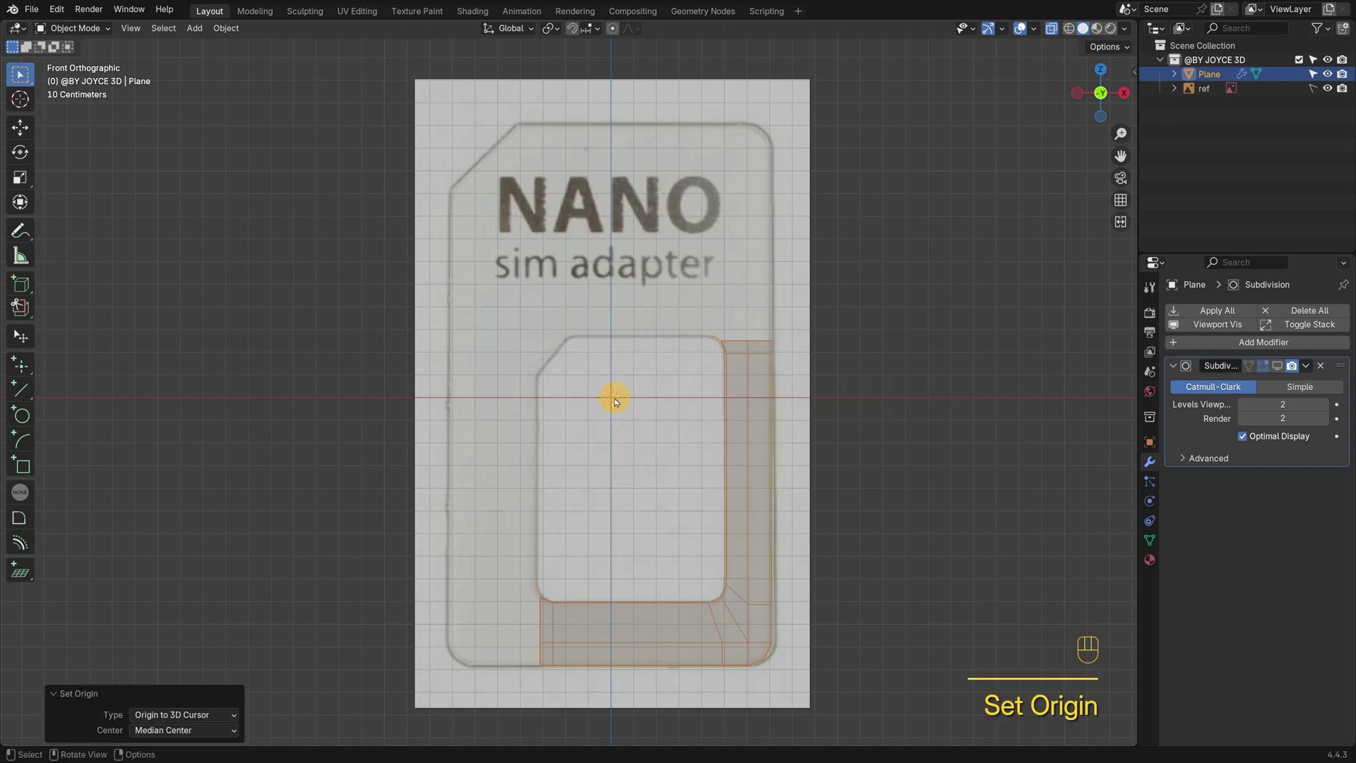
# - Symmetrize the whole mesh in Edit Mode from +X to -X to mirror the right strip and its corner across
pyautogui.press('Tab')
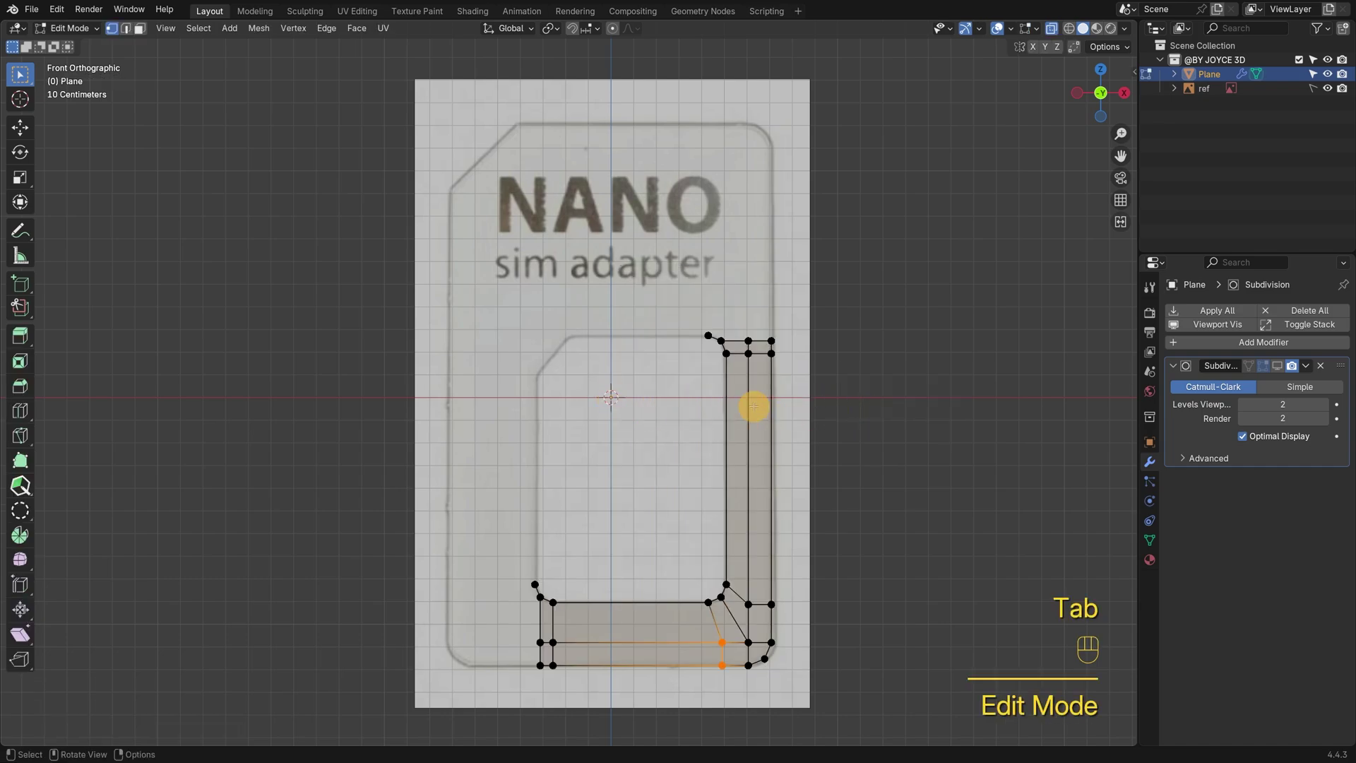
pyautogui.press('a')
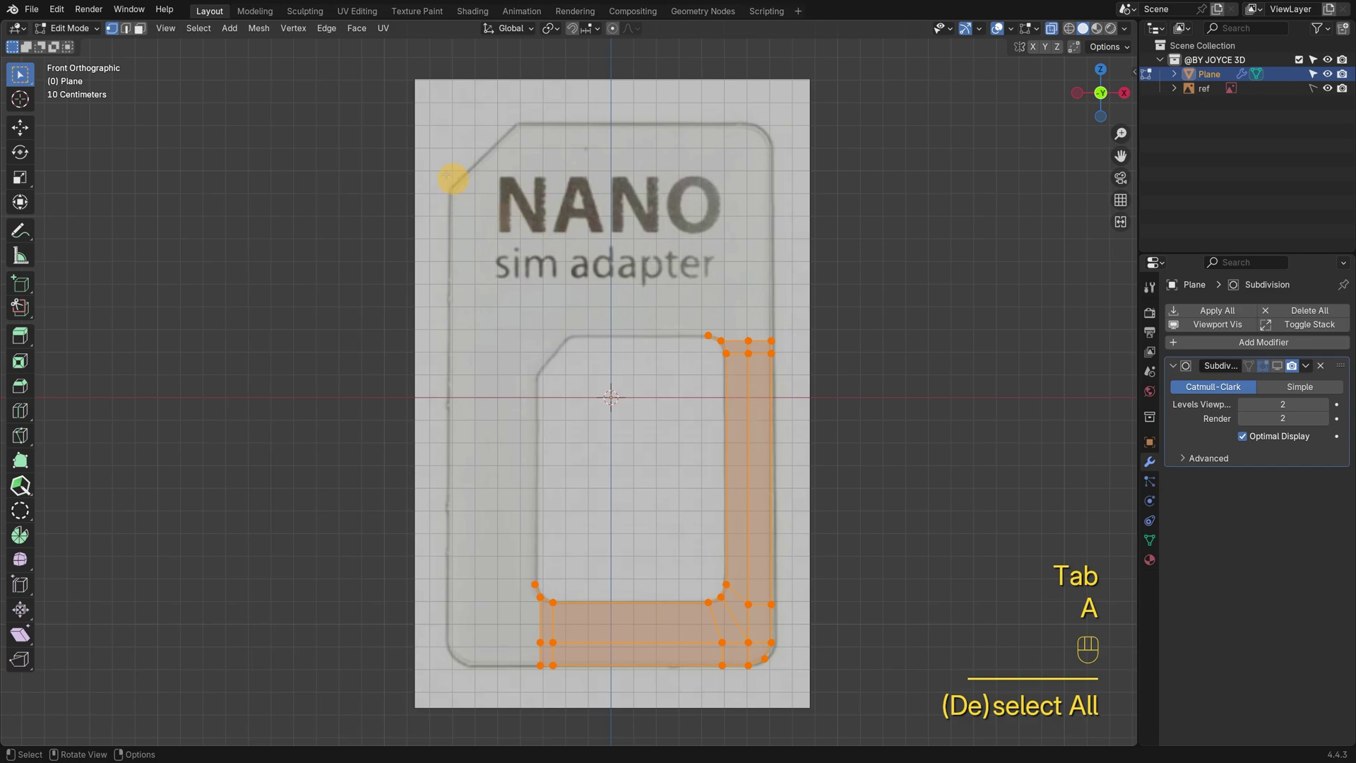
pyautogui.click(256, 28)
pyautogui.click(303, 236)
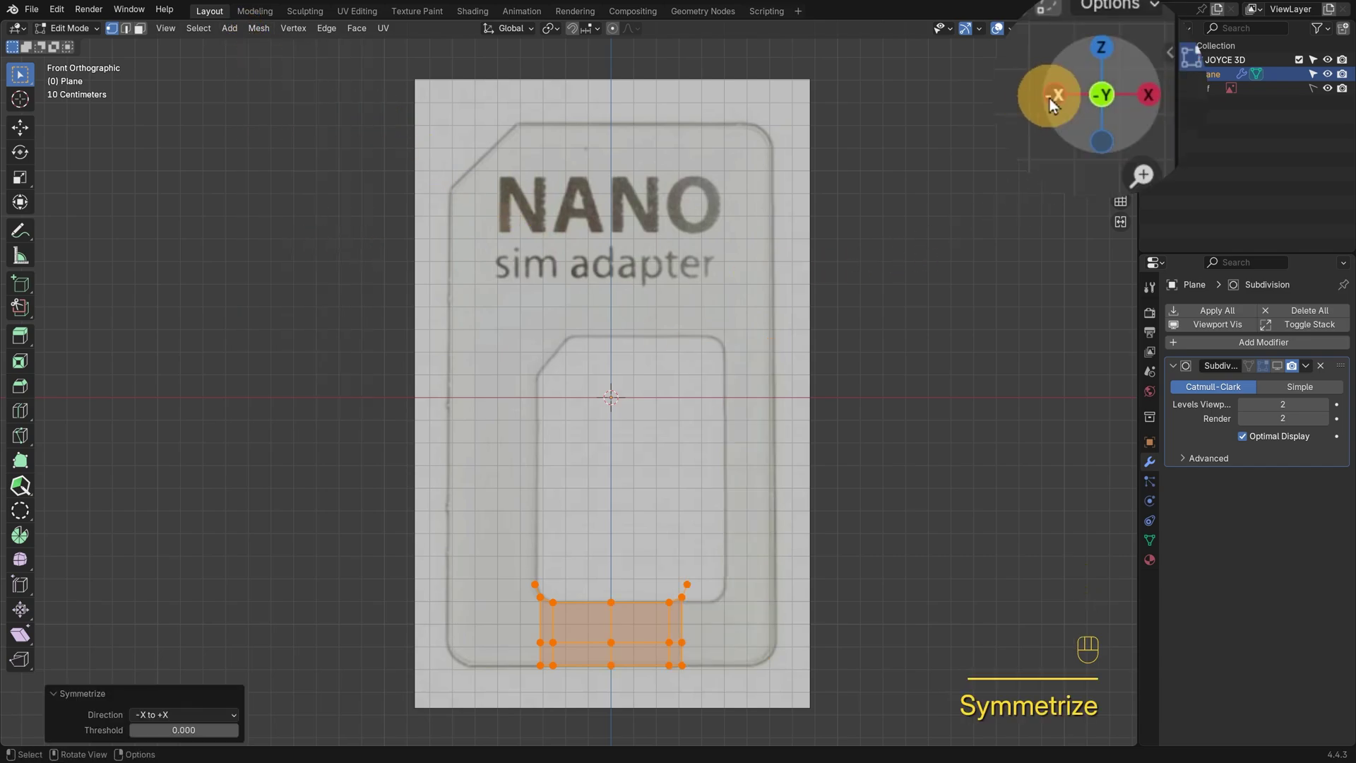
pyautogui.click(199, 715)
pyautogui.click(208, 639)
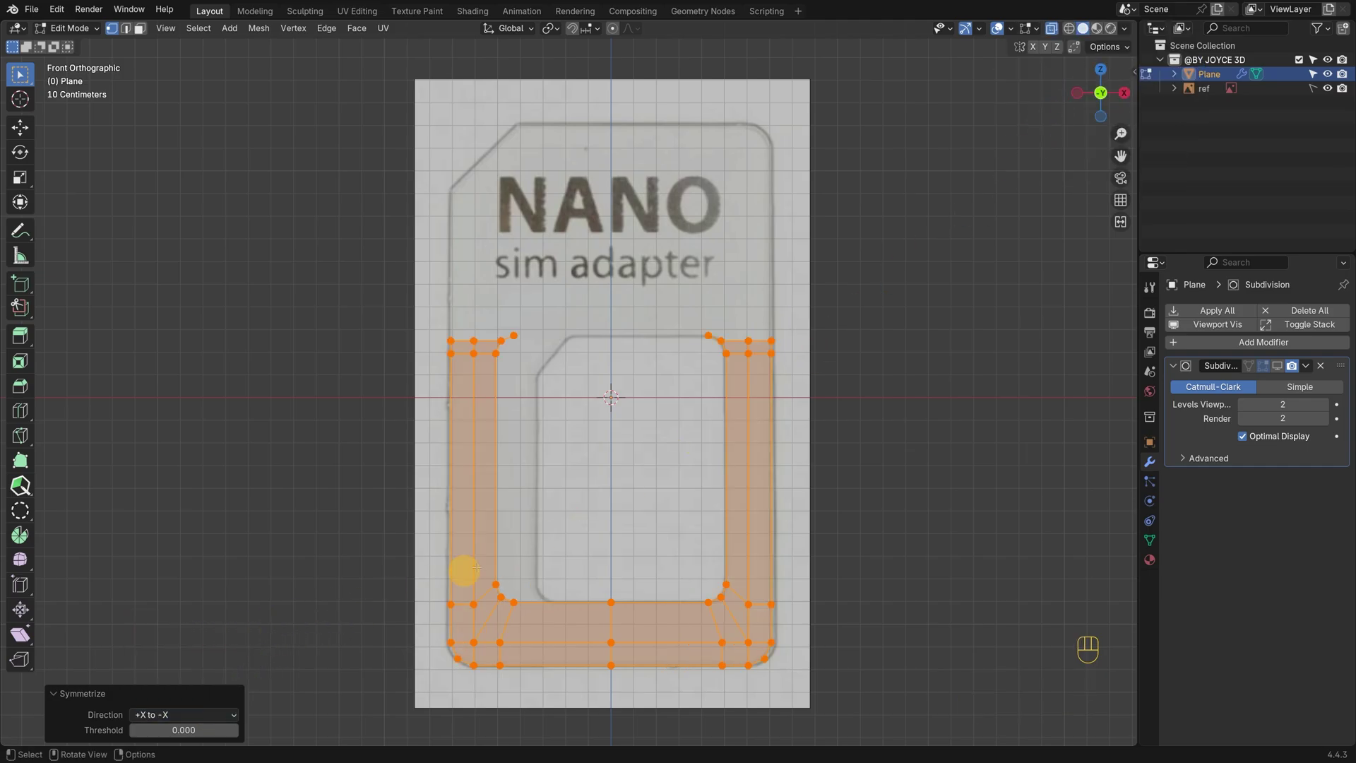
# - Symmetrize the whole mesh from -Z to +Z to close the frame at the upper end
pyautogui.press('a')
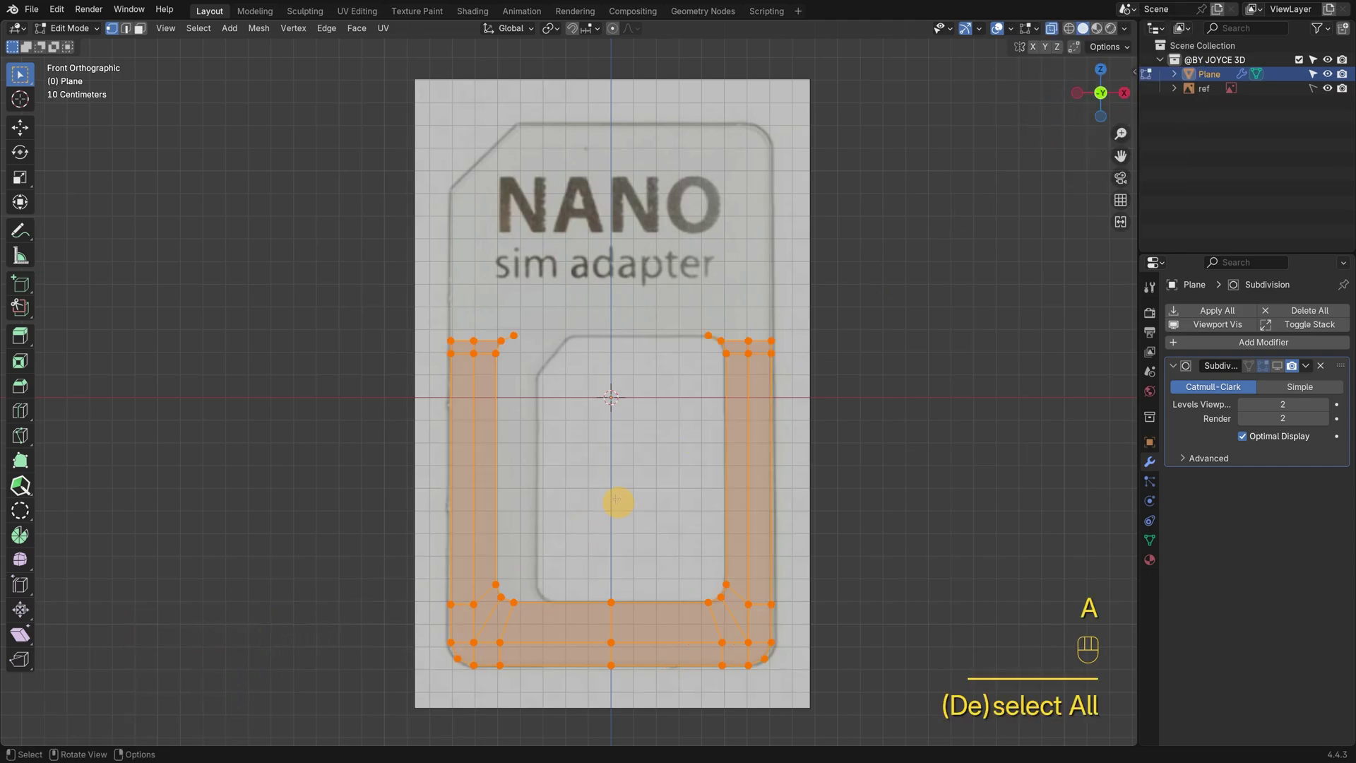
pyautogui.click(259, 28)
pyautogui.click(315, 235)
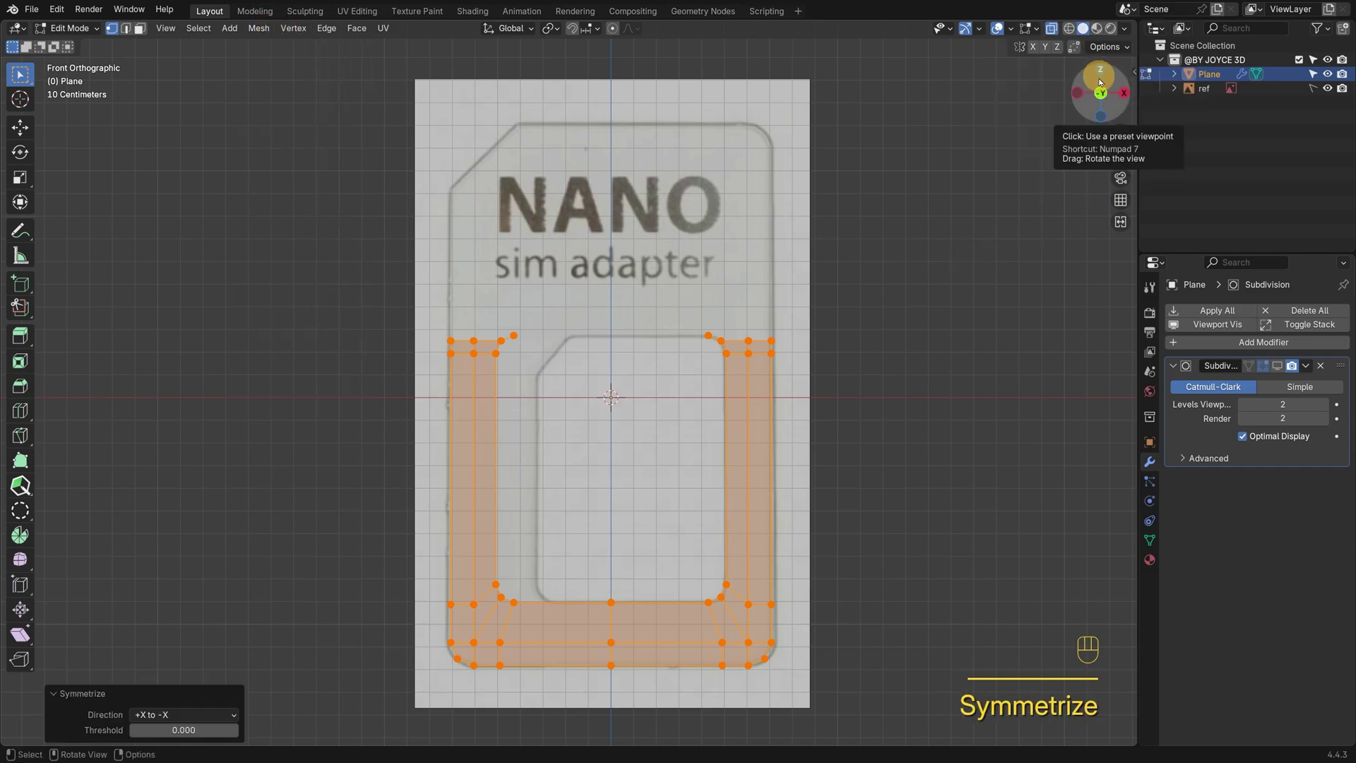
pyautogui.click(195, 717)
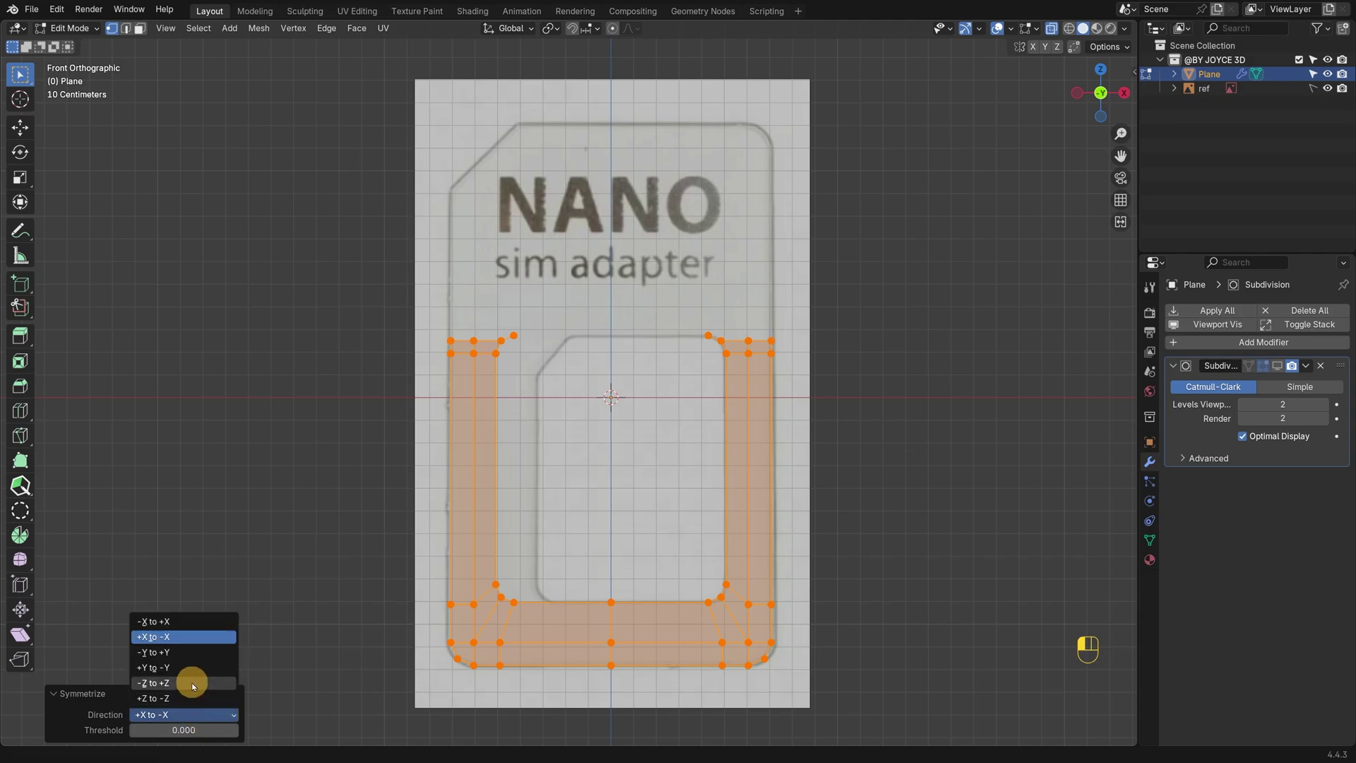
pyautogui.click(192, 683)
# - Dissolve the leftover horizontal and vertical edge loops around the frame's middle
pyautogui.moveTo(393, 368); pyautogui.dragTo(808, 433)
pyautogui.keyDown('shift'); pyautogui.moveTo(580, 124); pyautogui.dragTo(659, 698); pyautogui.keyUp('shift')
pyautogui.press('x')
pyautogui.click(780, 440)
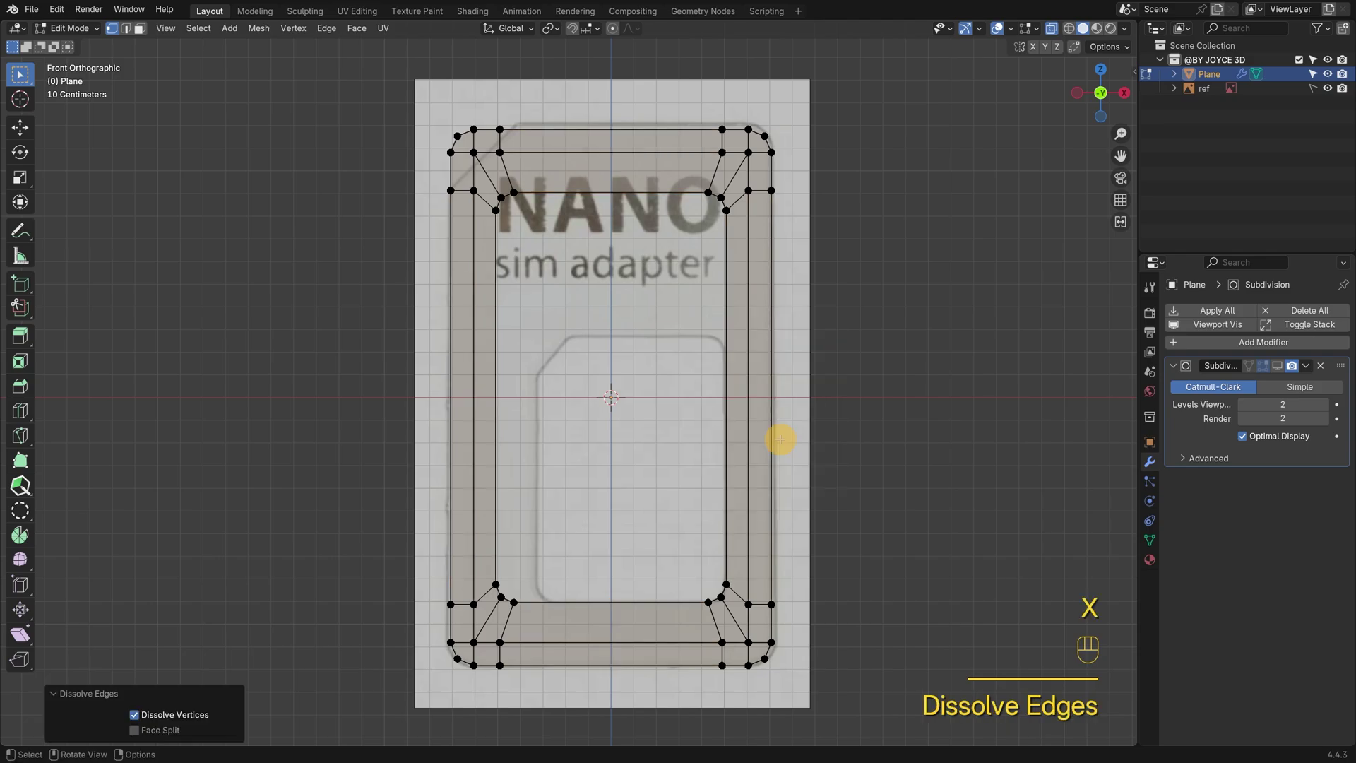
# - Move the frame's whole upper strip up along Z by about 0.03 m to meet the card outline
pyautogui.moveTo(438, 117); pyautogui.dragTo(820, 266)
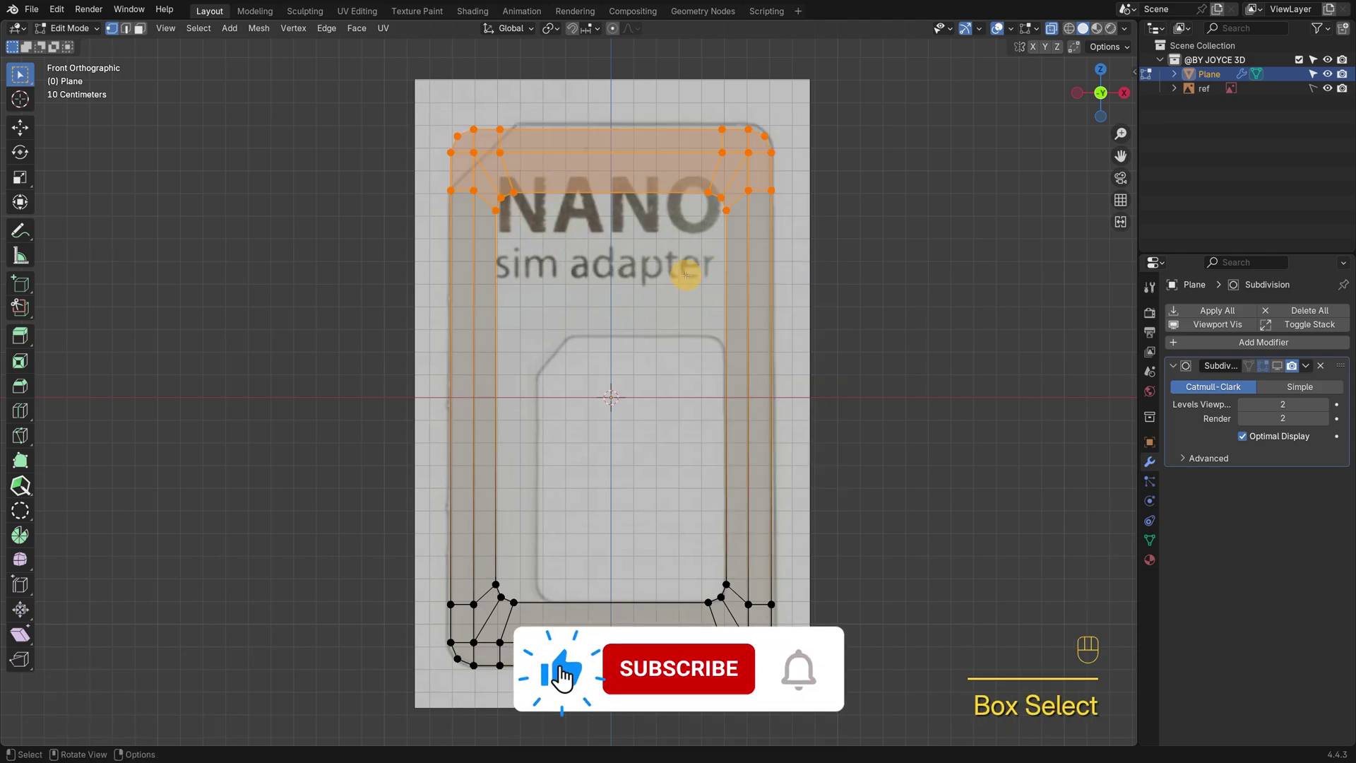
pyautogui.press('g')
pyautogui.press('z')
pyautogui.click(510, 149)
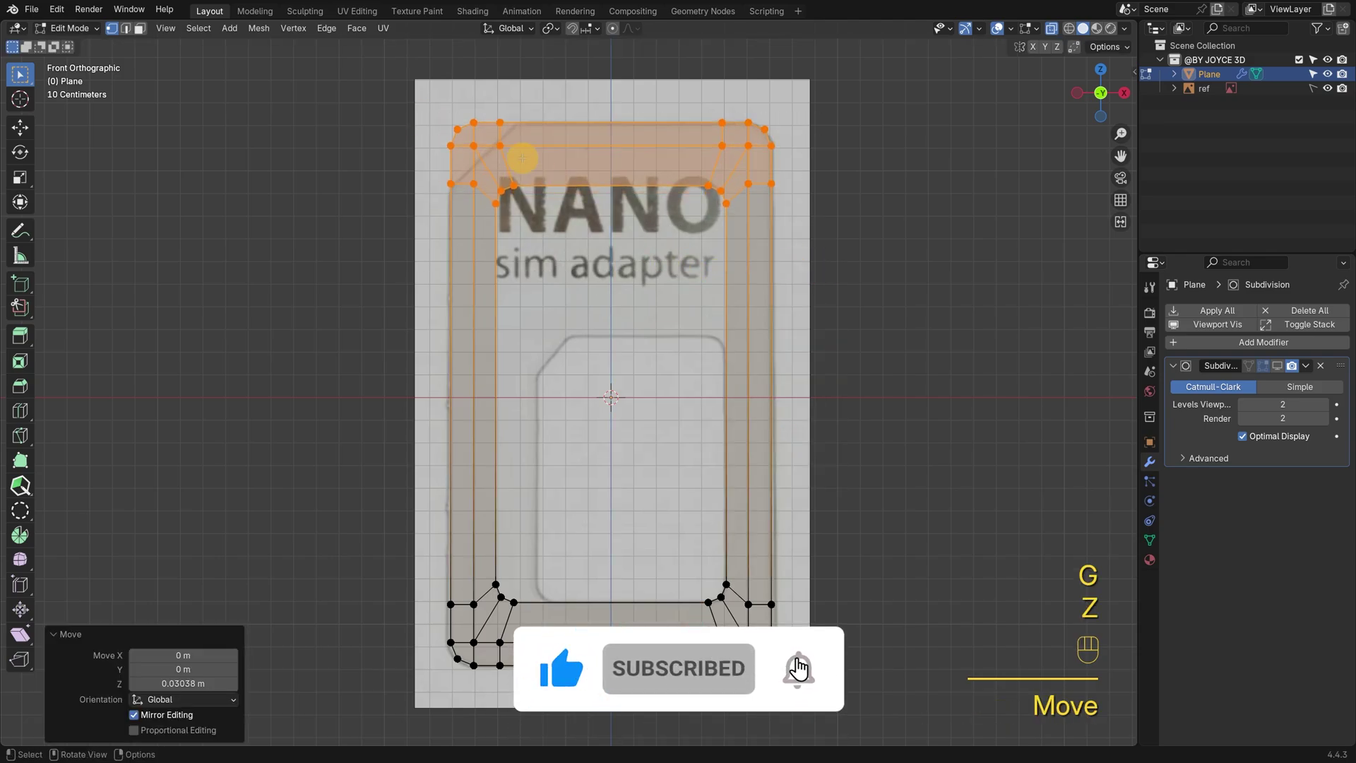
# - Move the upper strip's inner row of vertices down along Z by about 0.67 m to the cutout's upper edge
pyautogui.moveTo(427, 157); pyautogui.dragTo(813, 276)
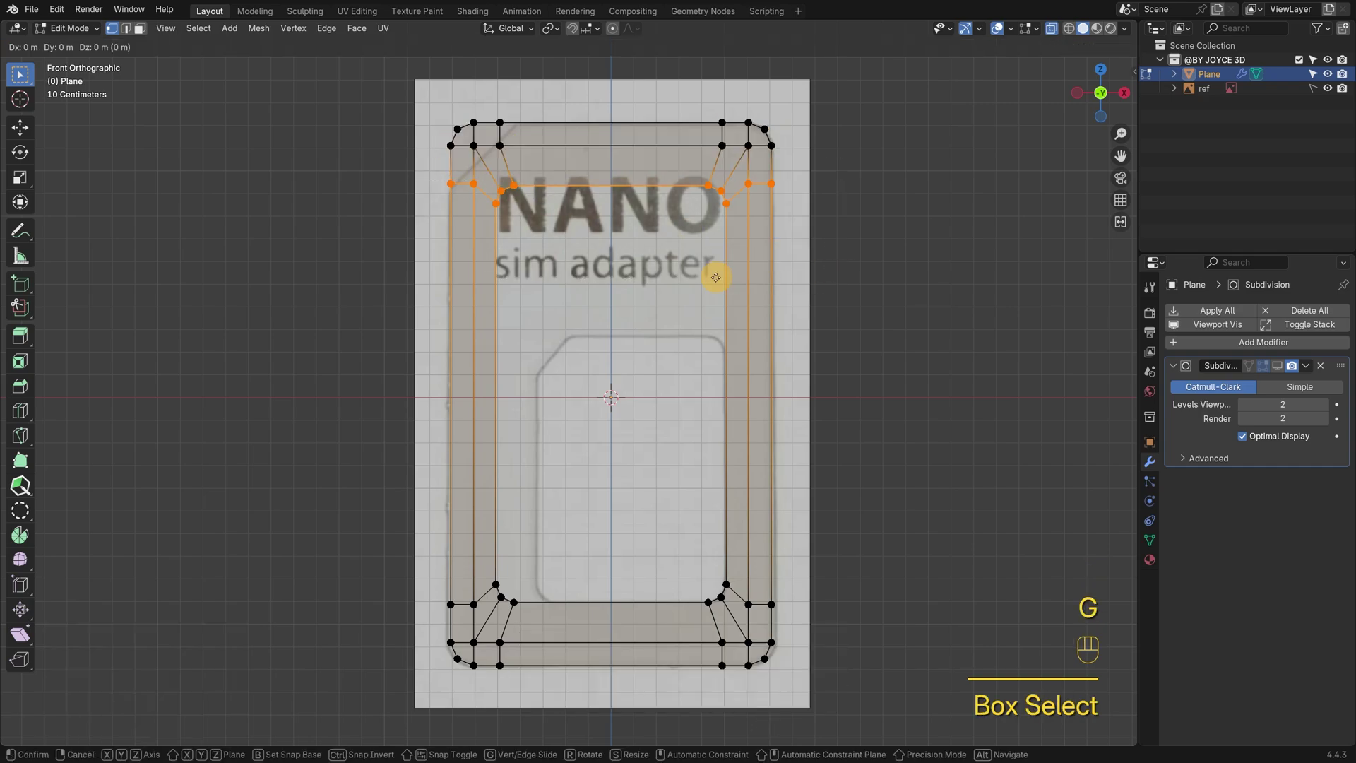
pyautogui.press('z')
pyautogui.click(728, 425)
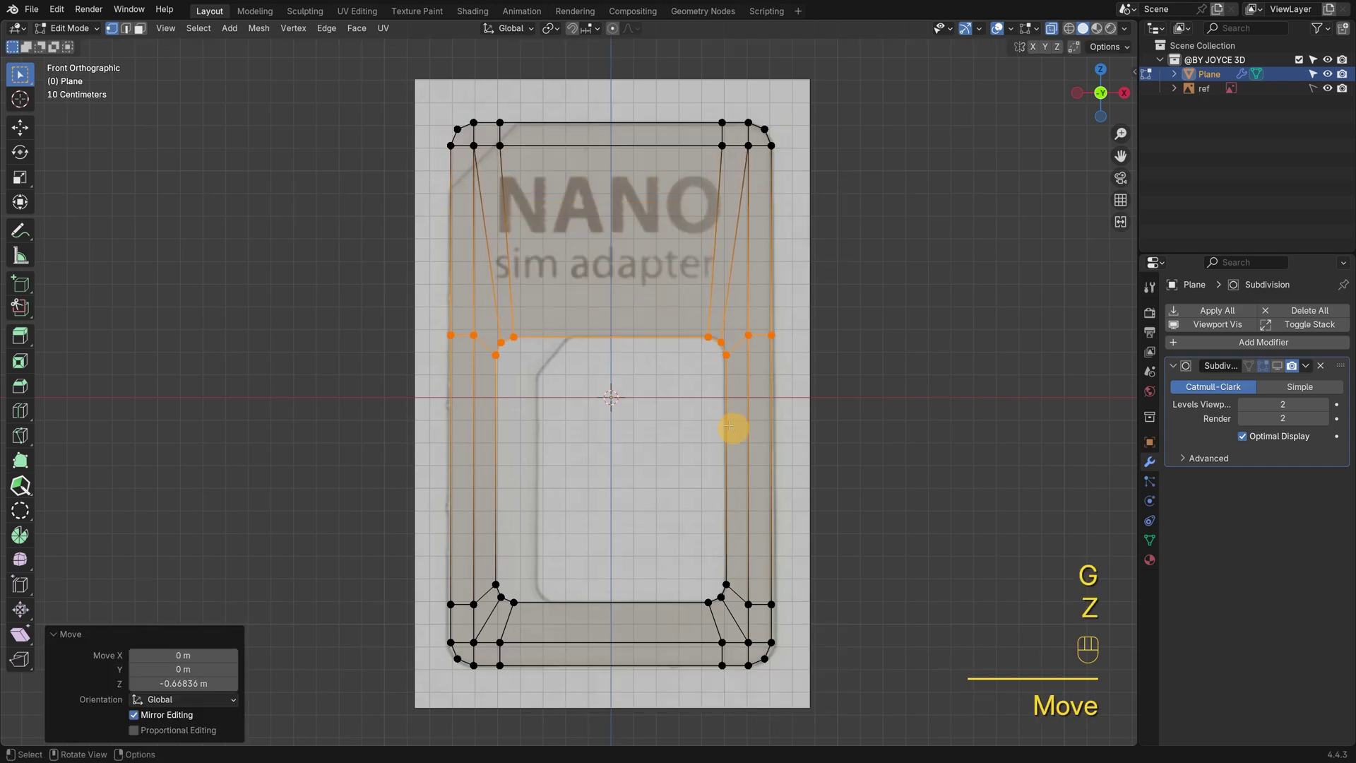
# - Move the left strip's inner vertices along X by about 0.18 m to the cutout's left edge
pyautogui.moveTo(490, 101); pyautogui.dragTo(576, 671)
pyautogui.press('g')
pyautogui.press('x')
pyautogui.click(650, 478)
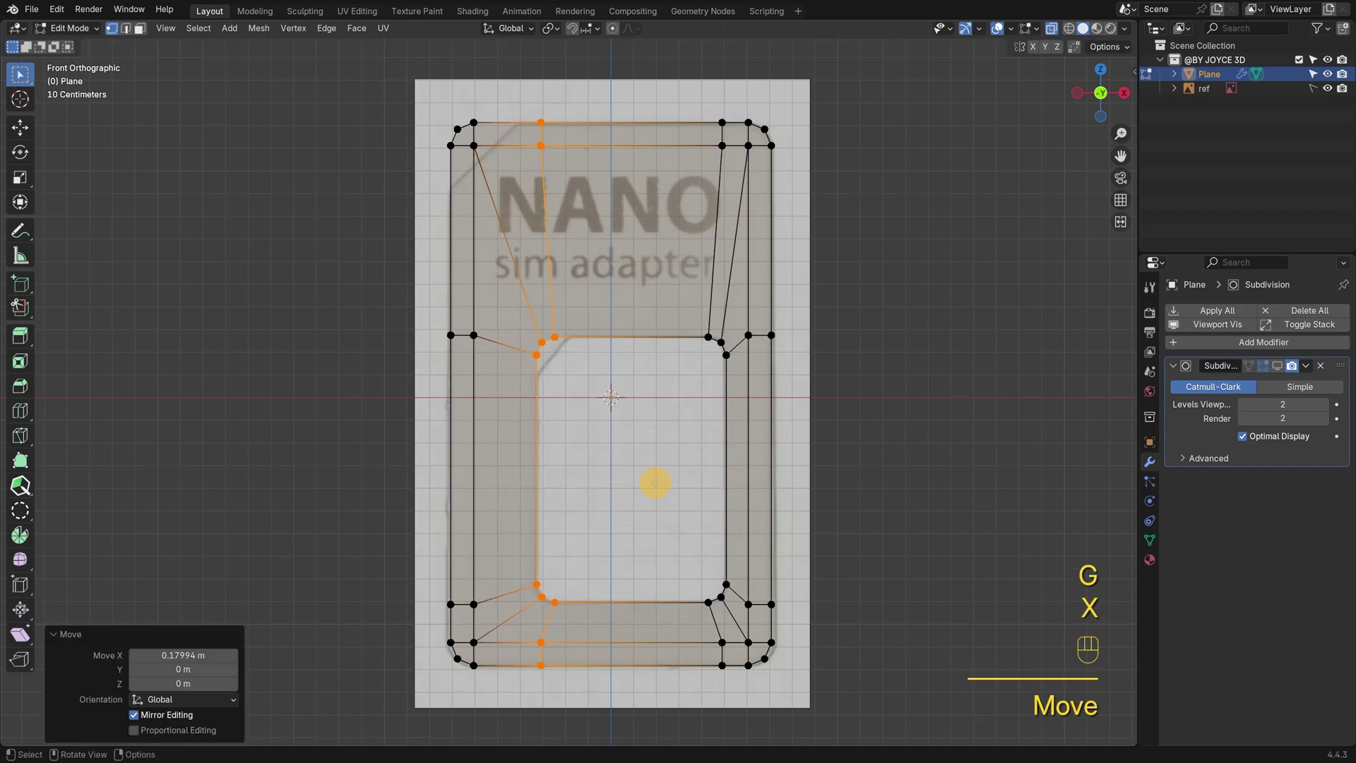
# - Move the two end vertices of the cutout's upper-left corner outward to match the chamfer in the reference
pyautogui.click(560, 337)
pyautogui.press('g')
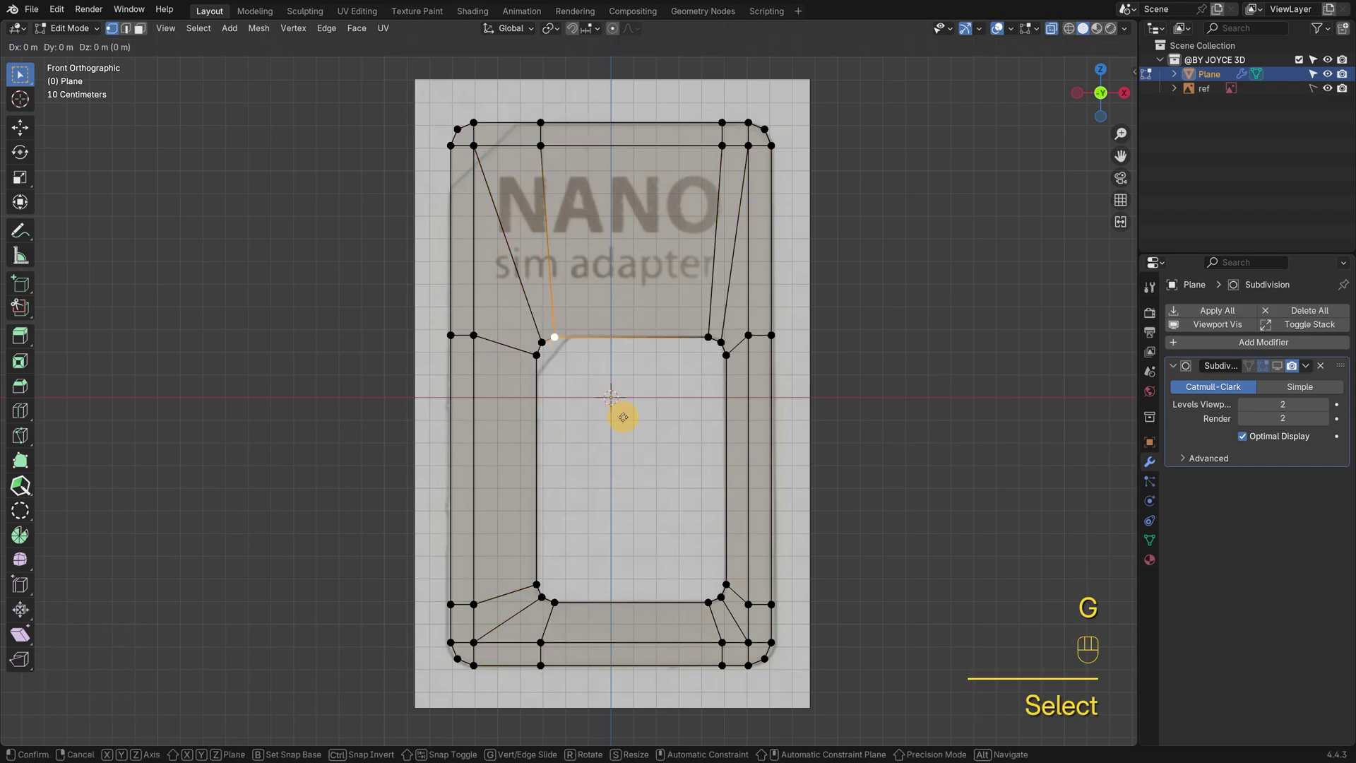
pyautogui.press('x')
pyautogui.click(551, 371)
pyautogui.click(559, 374)
pyautogui.press('g')
pyautogui.click(563, 400)
# - Dissolve the diagonal edge running from the upper-left outer corner to the cutout's chamfer
pyautogui.press('2')
pyautogui.click(528, 284)
pyautogui.press('x')
pyautogui.click(719, 289)
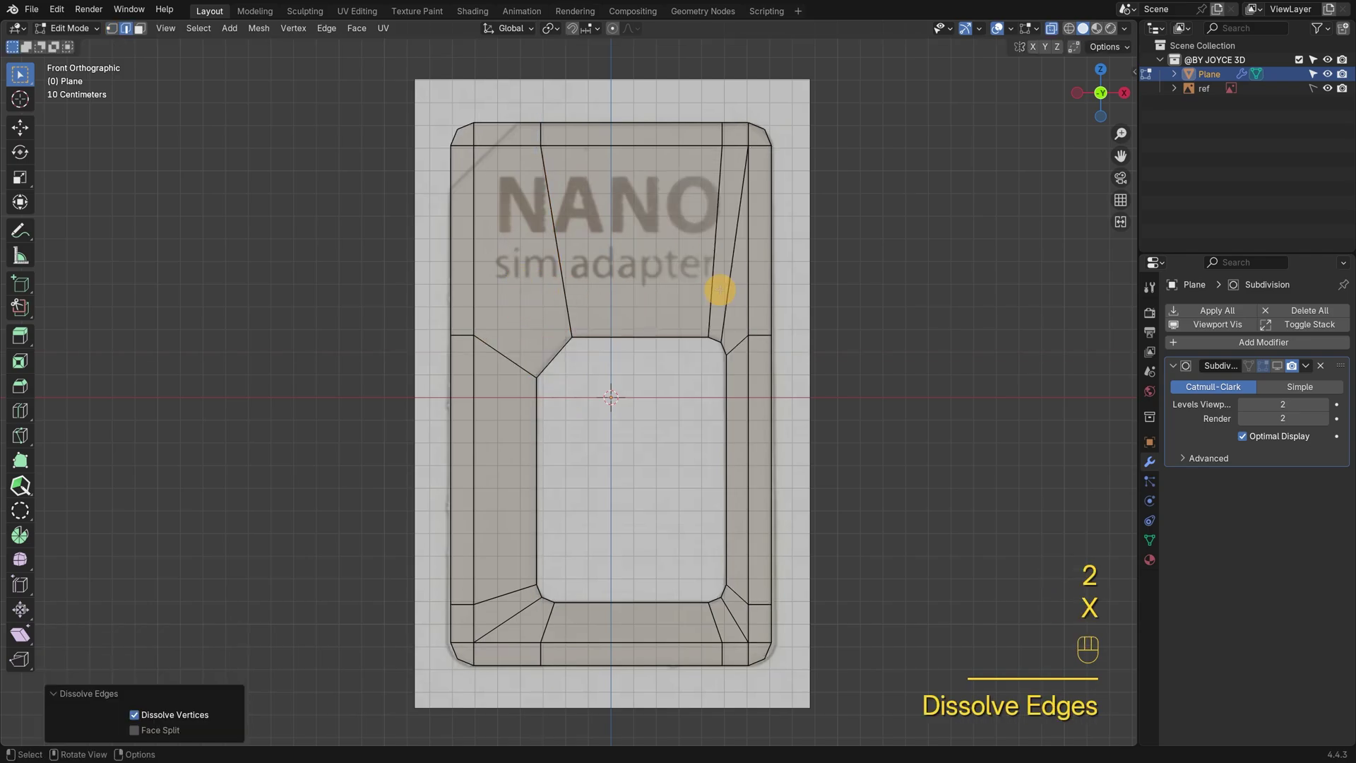
# - Knife-cut a horizontal line above the cutout, a vertical line through the left strip, and a diagonal from their crossing to the chamfer's middle
pyautogui.press('k')
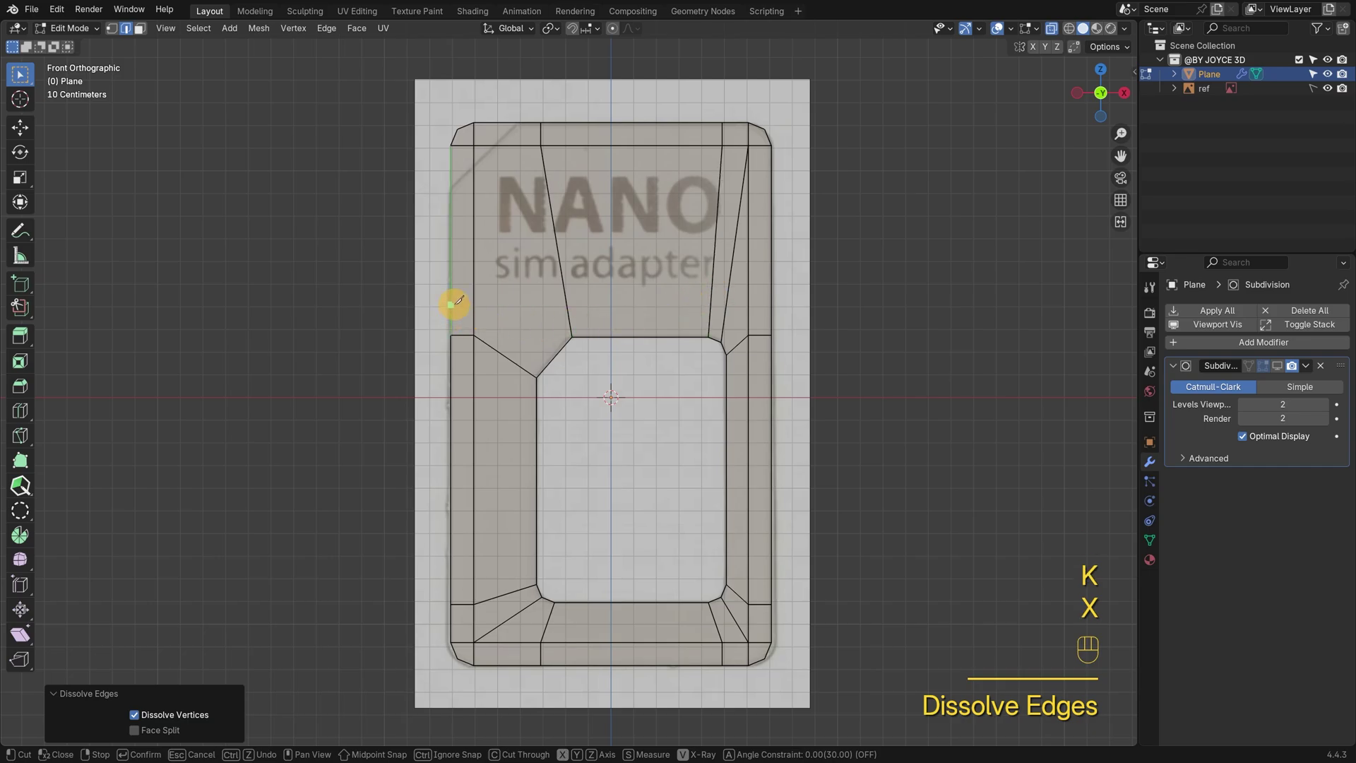
pyautogui.click(452, 304)
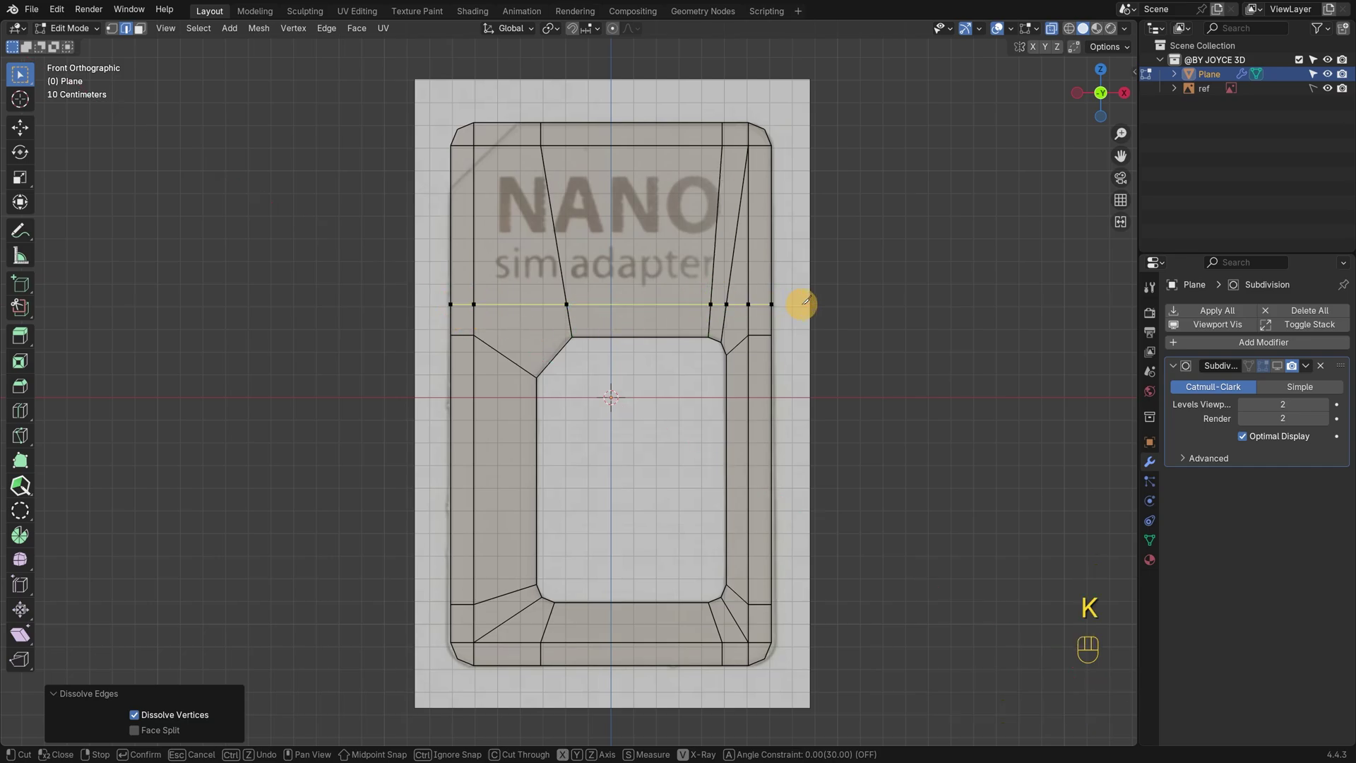
pyautogui.click(506, 122)
pyautogui.click(522, 694)
pyautogui.rightClick(522, 693)
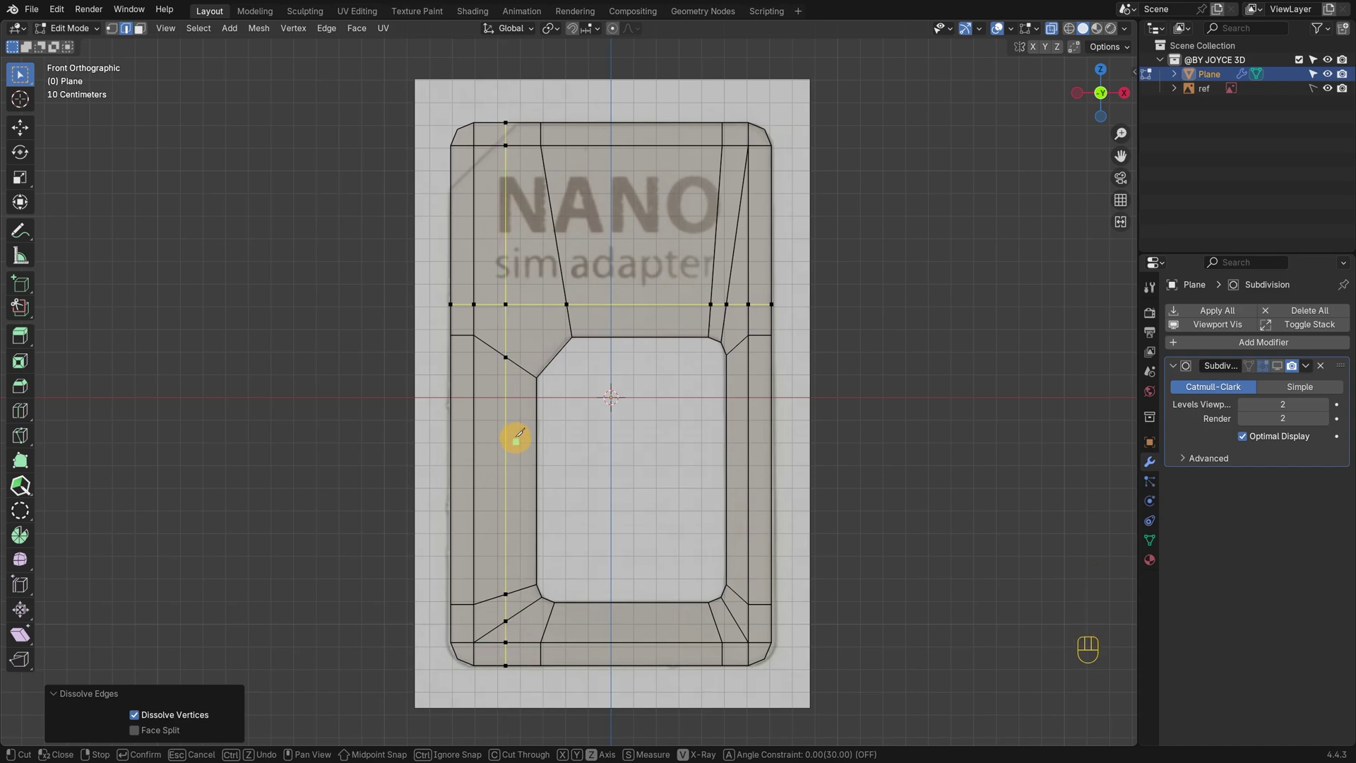
pyautogui.press('space')
pyautogui.press('k')
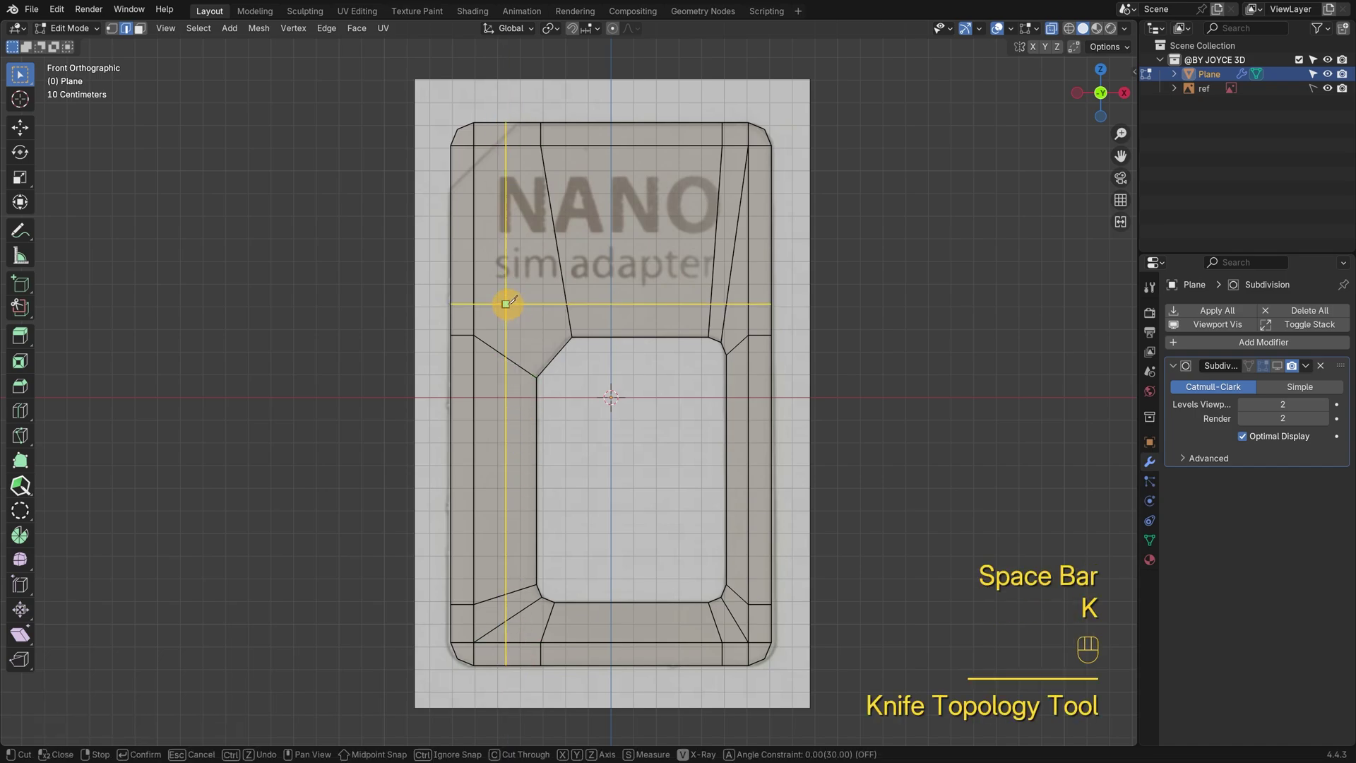
pyautogui.press('space')
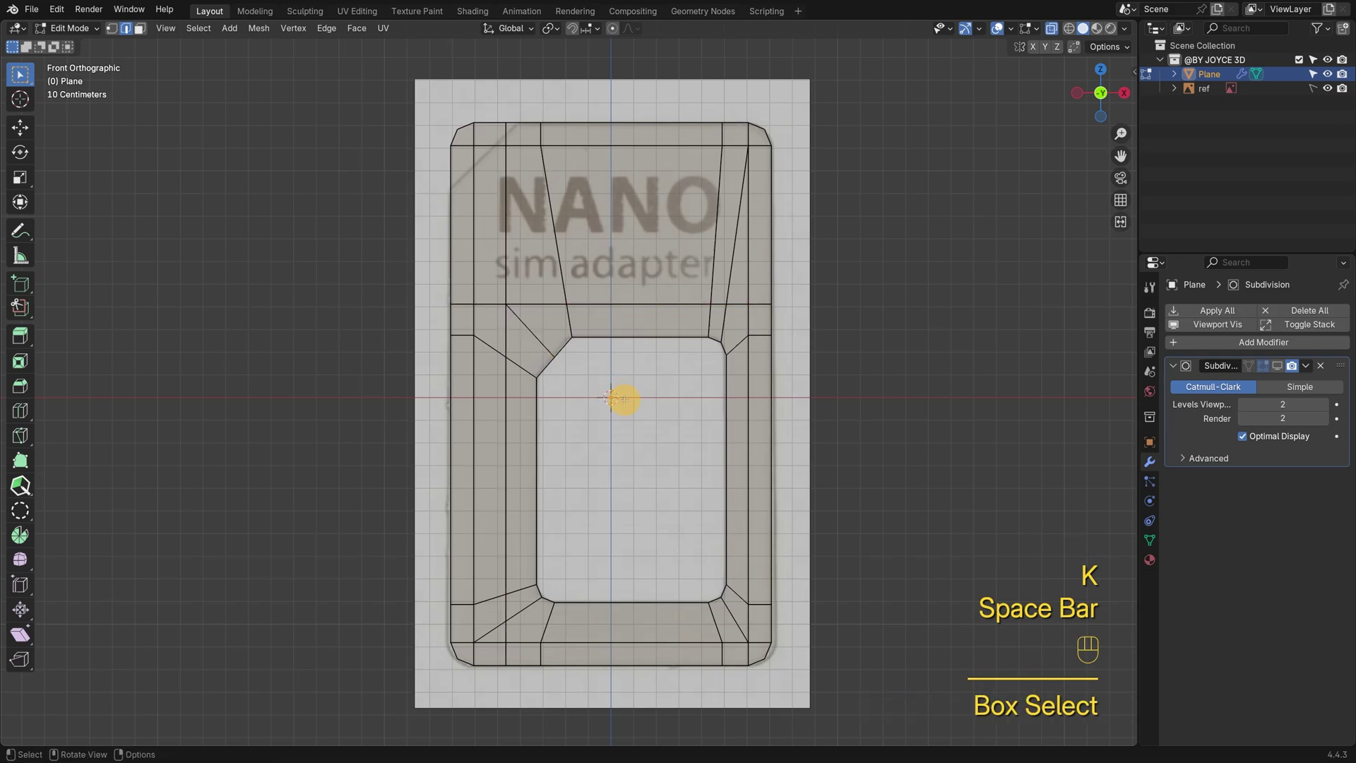
# - Enable Auto Merge and slide the new-cut vertex above the cutout's upper-right corner onto its right neighbour
pyautogui.press('1')
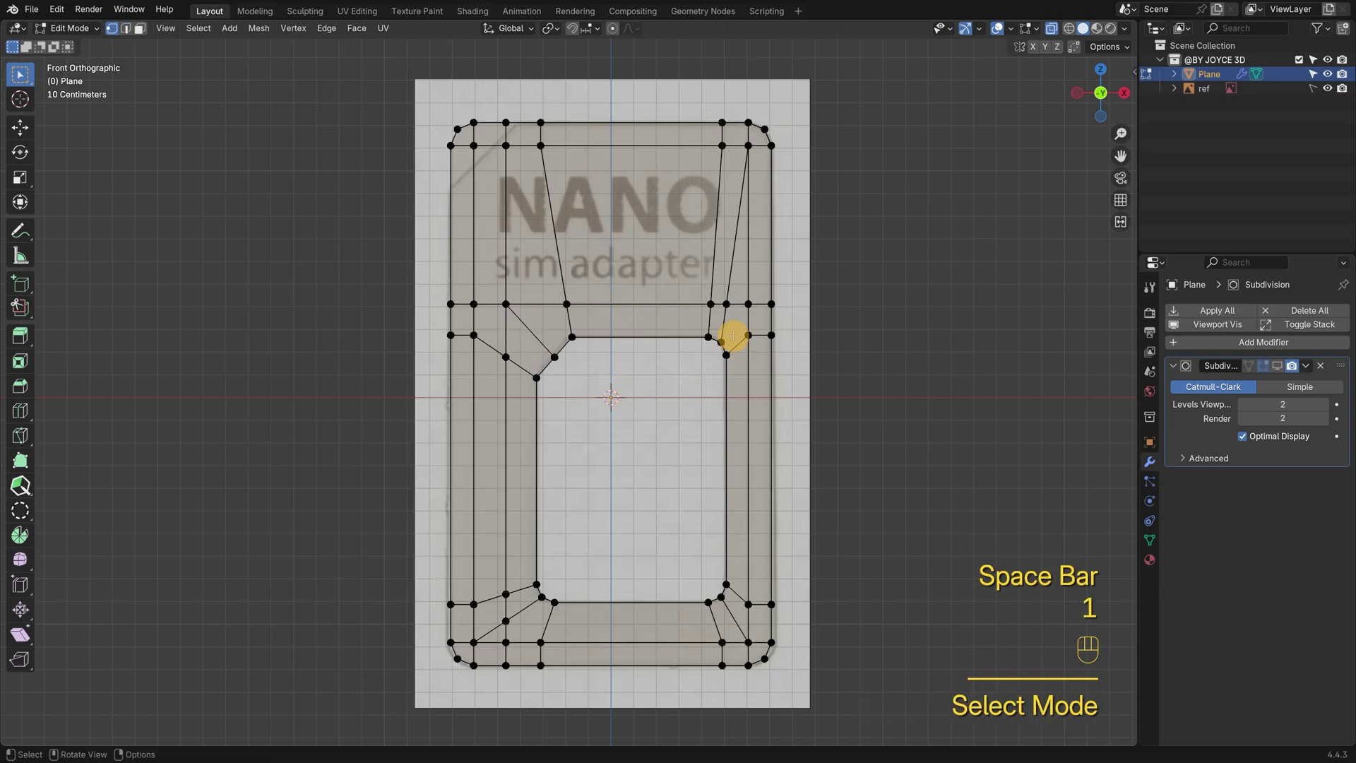
pyautogui.click(726, 304)
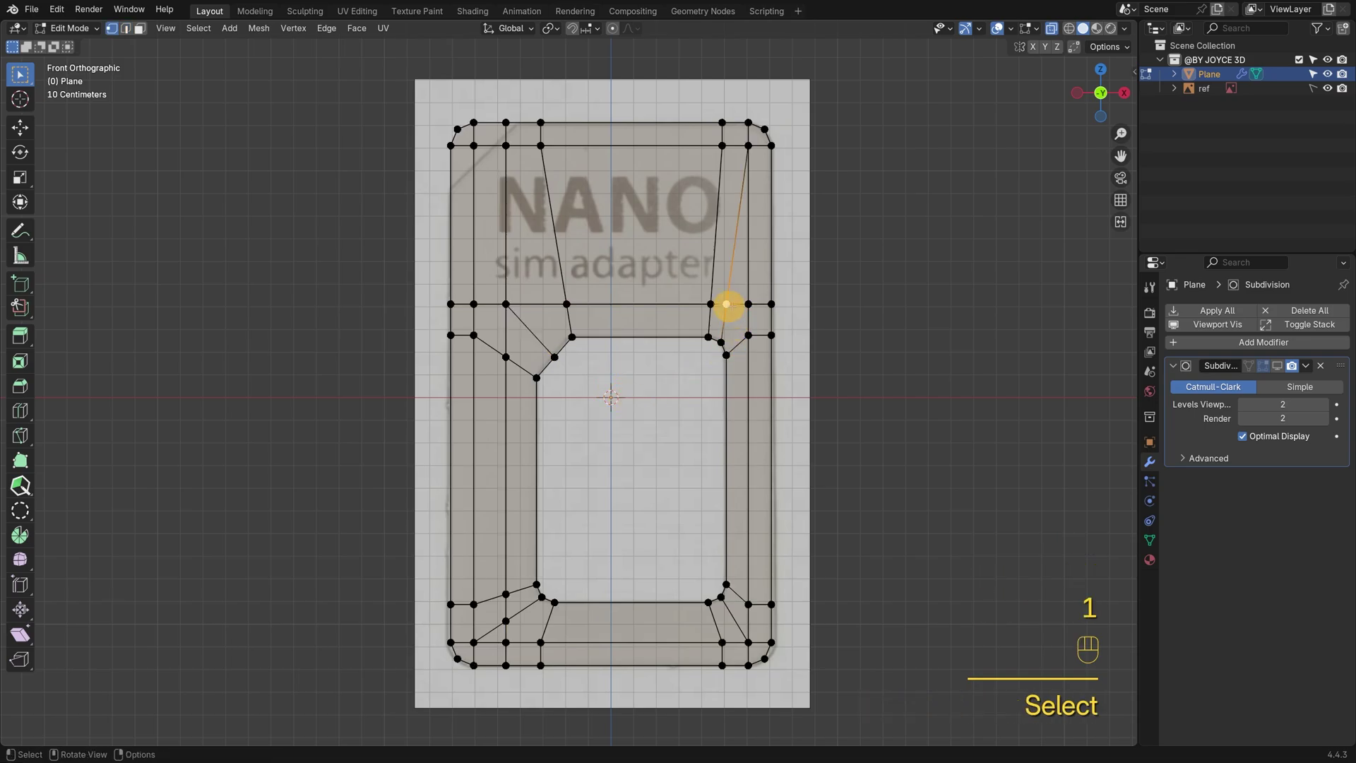
pyautogui.click(1074, 46)
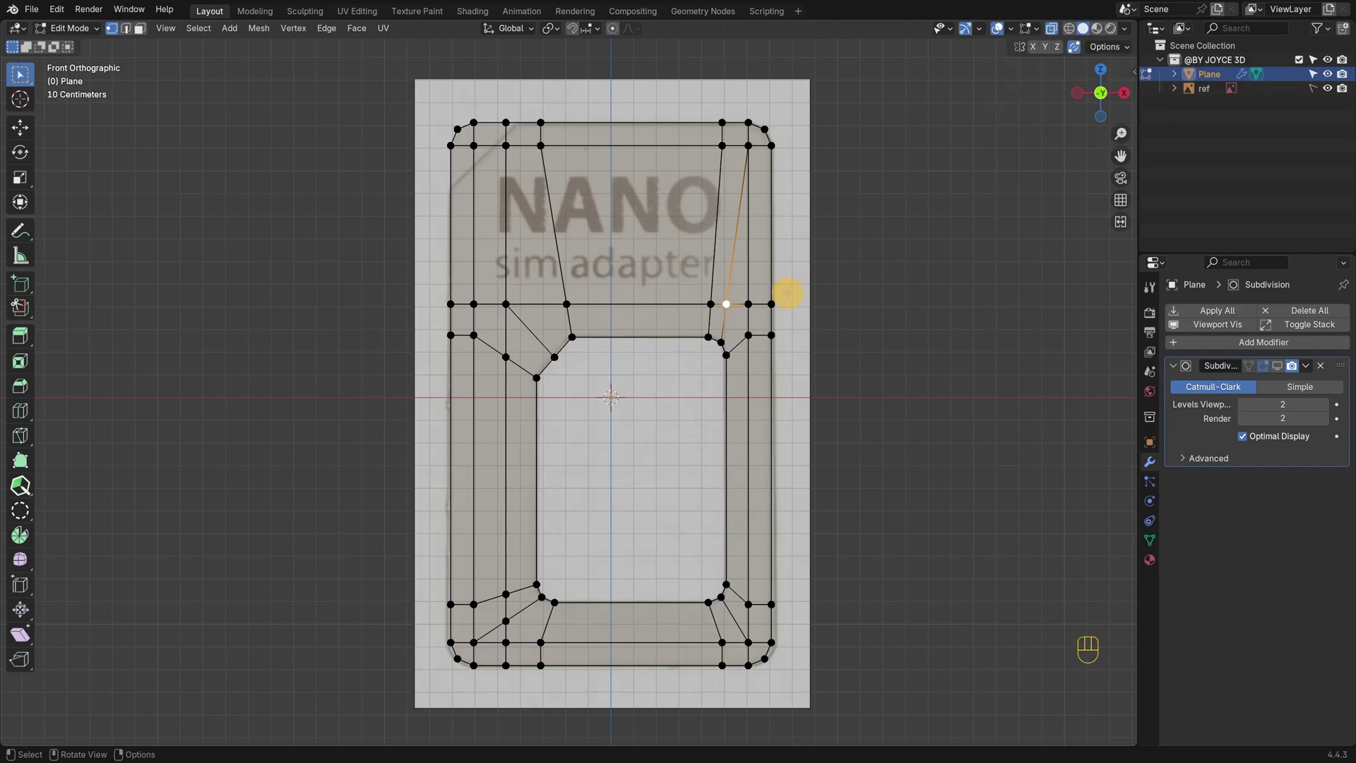
pyautogui.press('g')
pyautogui.press('g')
pyautogui.click(834, 301)
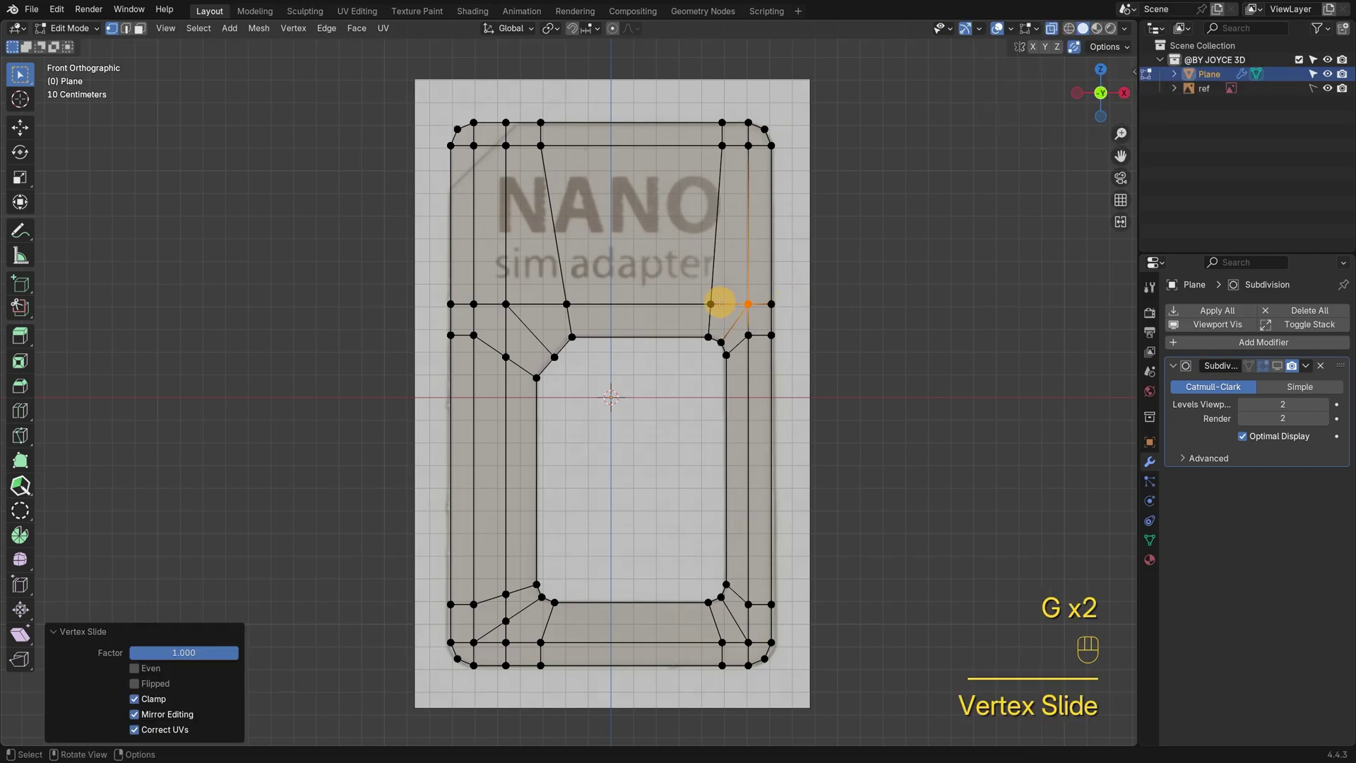
# - Slide the two remaining inner vertices on the horizontal cut into line with the vertical edges above, by factors of about 0.239 and 0.409
pyautogui.press('g')
pyautogui.press('g')
pyautogui.click(659, 333)
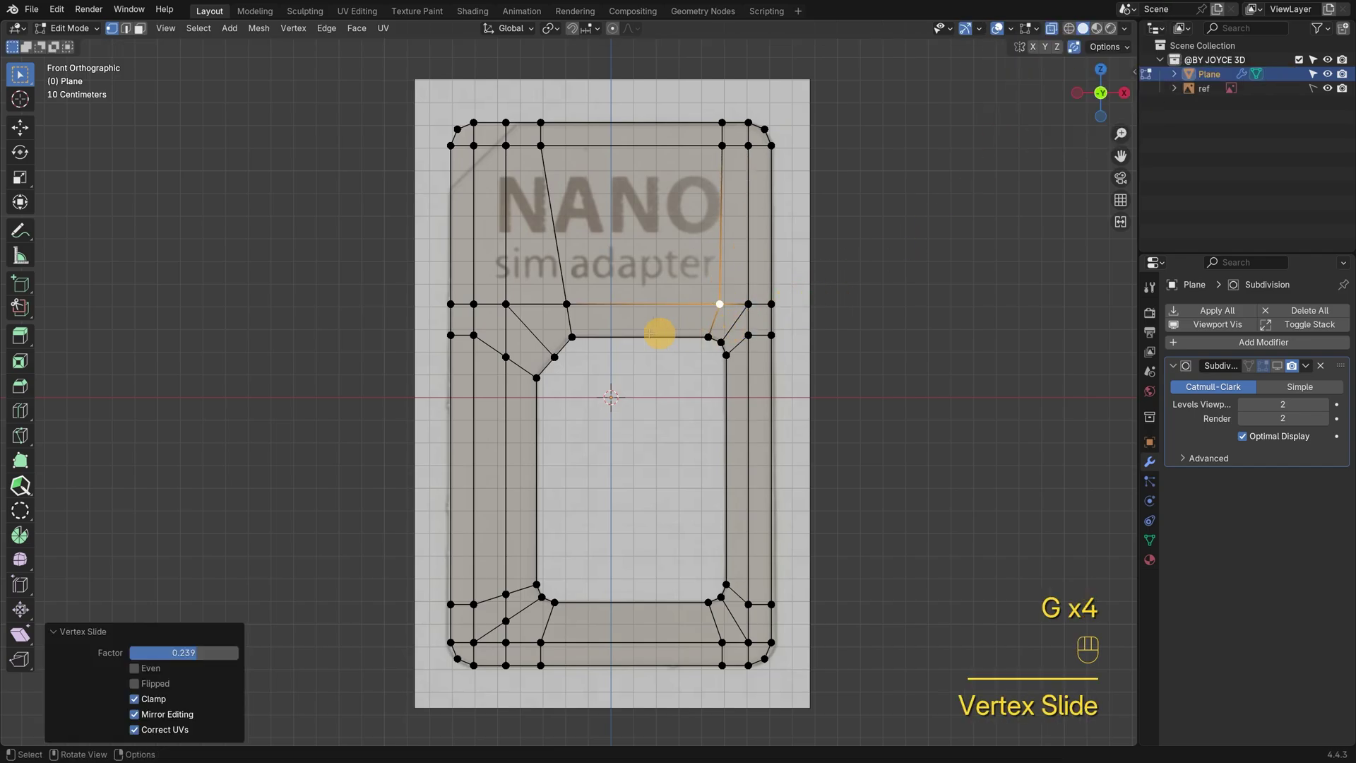
pyautogui.click(561, 305)
pyautogui.press('g')
pyautogui.press('g')
pyautogui.click(616, 337)
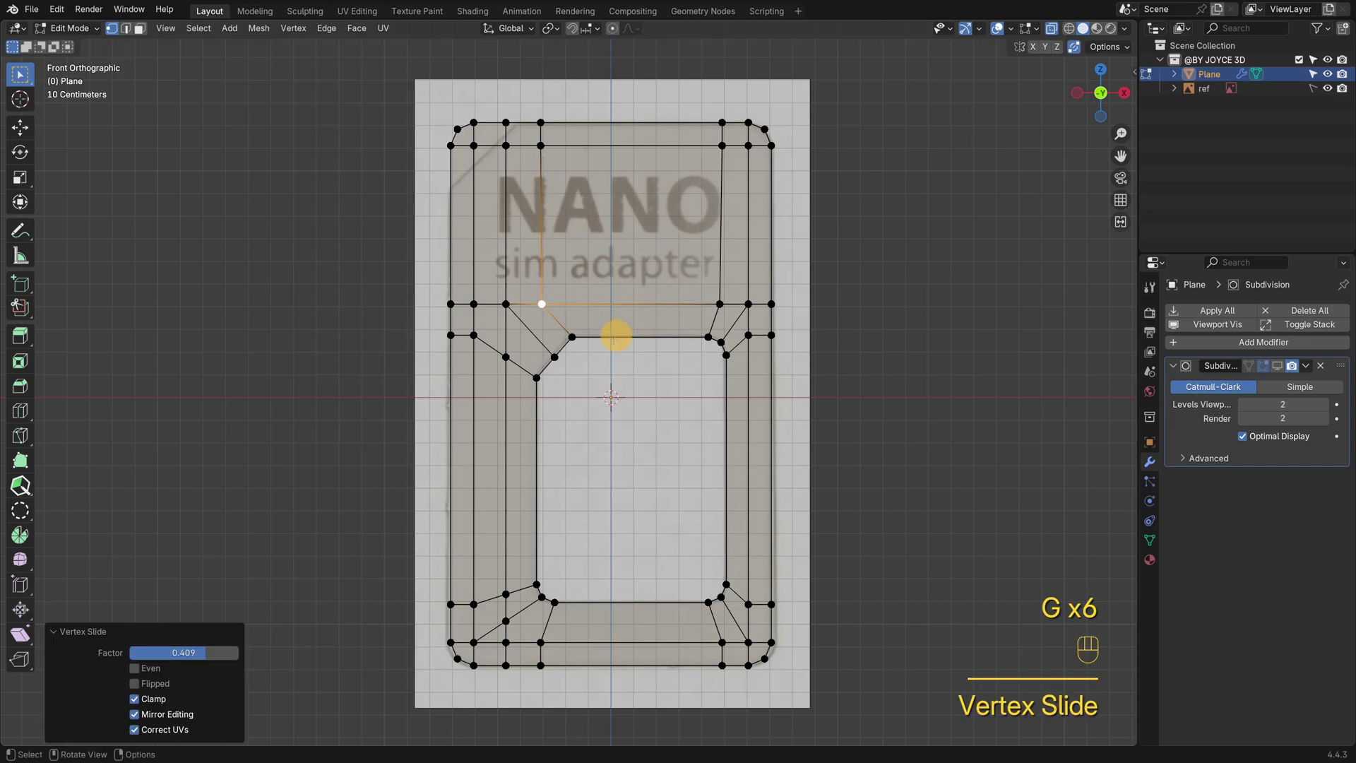
# - Slide the knife-cut vertex near the lower-left corner down onto the vertex below it so they merge
pyautogui.click(507, 622)
pyautogui.press('g')
pyautogui.press('g')
pyautogui.click(632, 538)
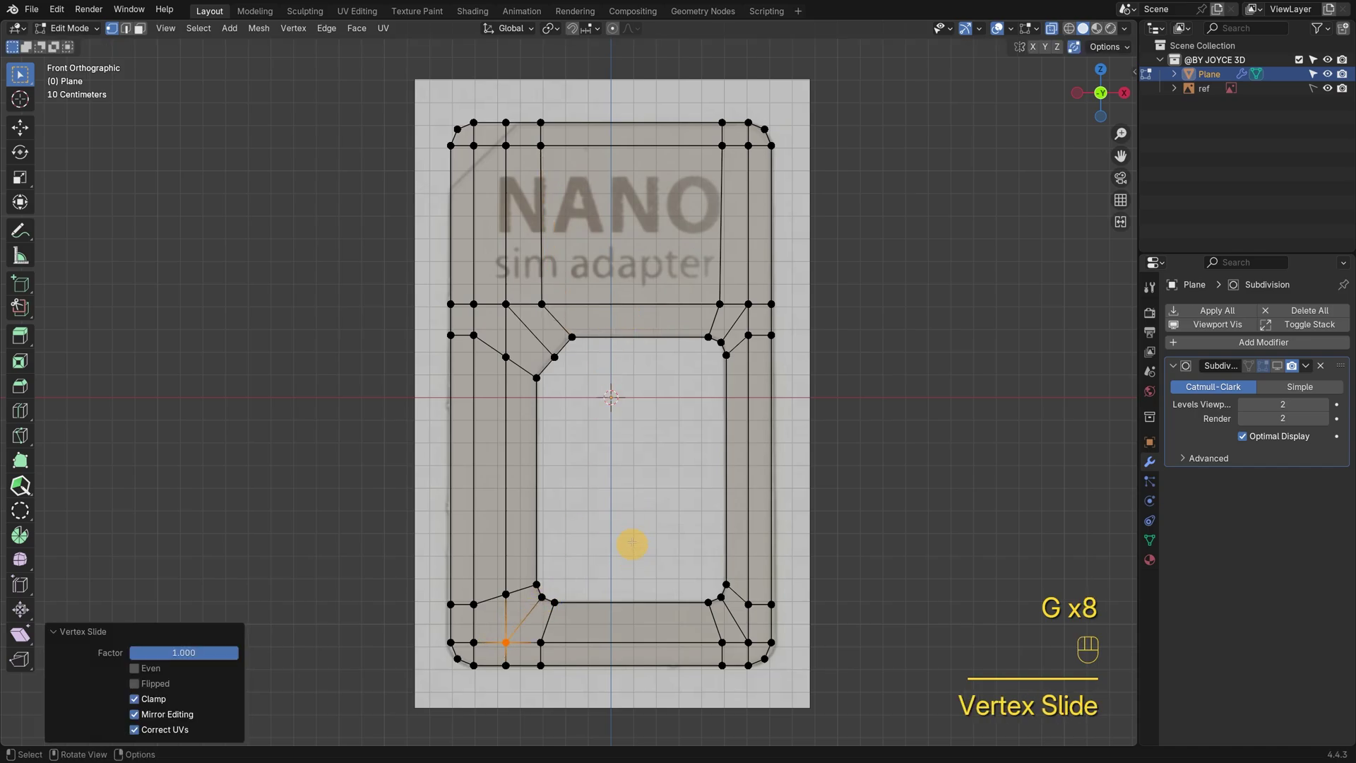
pyautogui.click(619, 493)
# - Add five loop cuts across the left strip and six across the right strip
pyautogui.hotkey('ctrl', 'r')
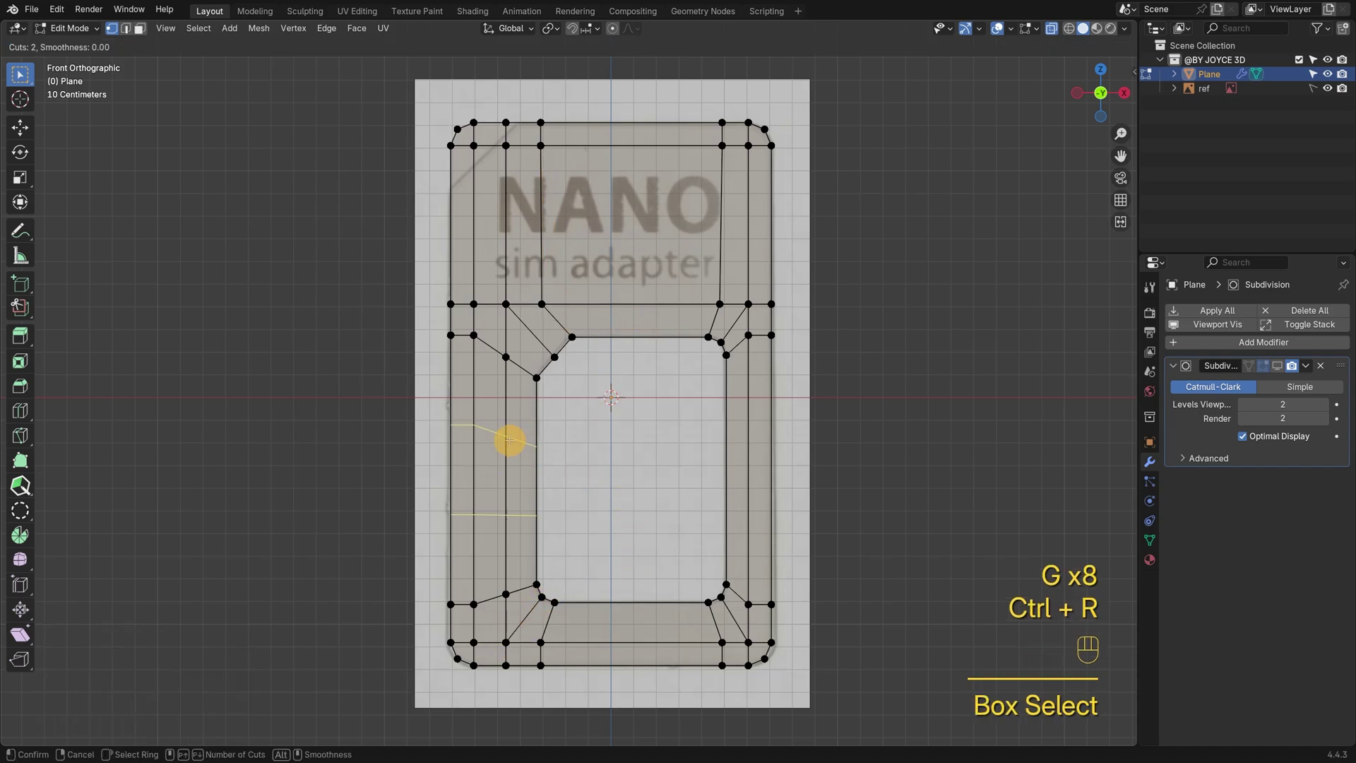
pyautogui.scroll(4, 510, 440)
pyautogui.click(510, 440)
pyautogui.click(509, 440)
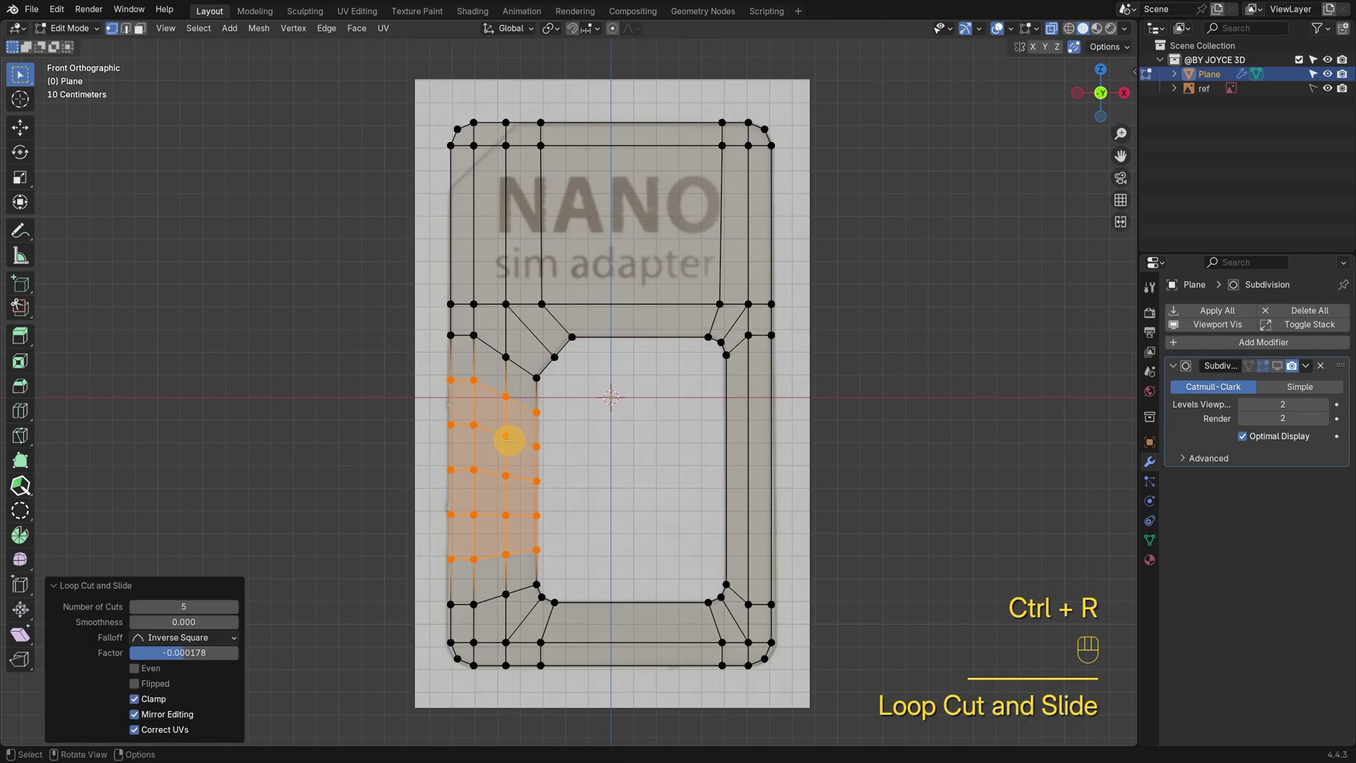
pyautogui.hotkey('ctrl', 'r')
pyautogui.click(722, 399)
pyautogui.click(722, 399)
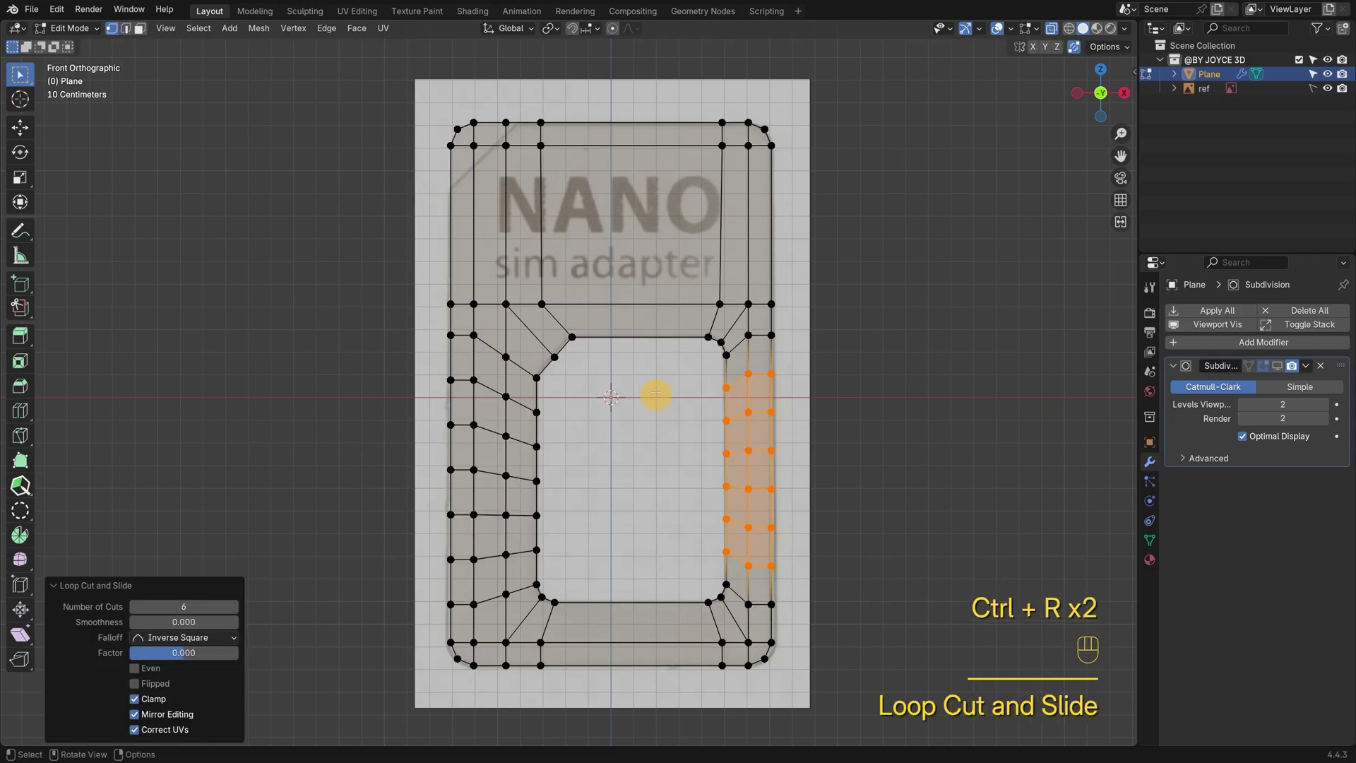
# - Add four vertical loop cuts through the upper section and four through the bottom strip
pyautogui.hotkey('ctrl', 'r')
pyautogui.scroll(3, 616, 311)
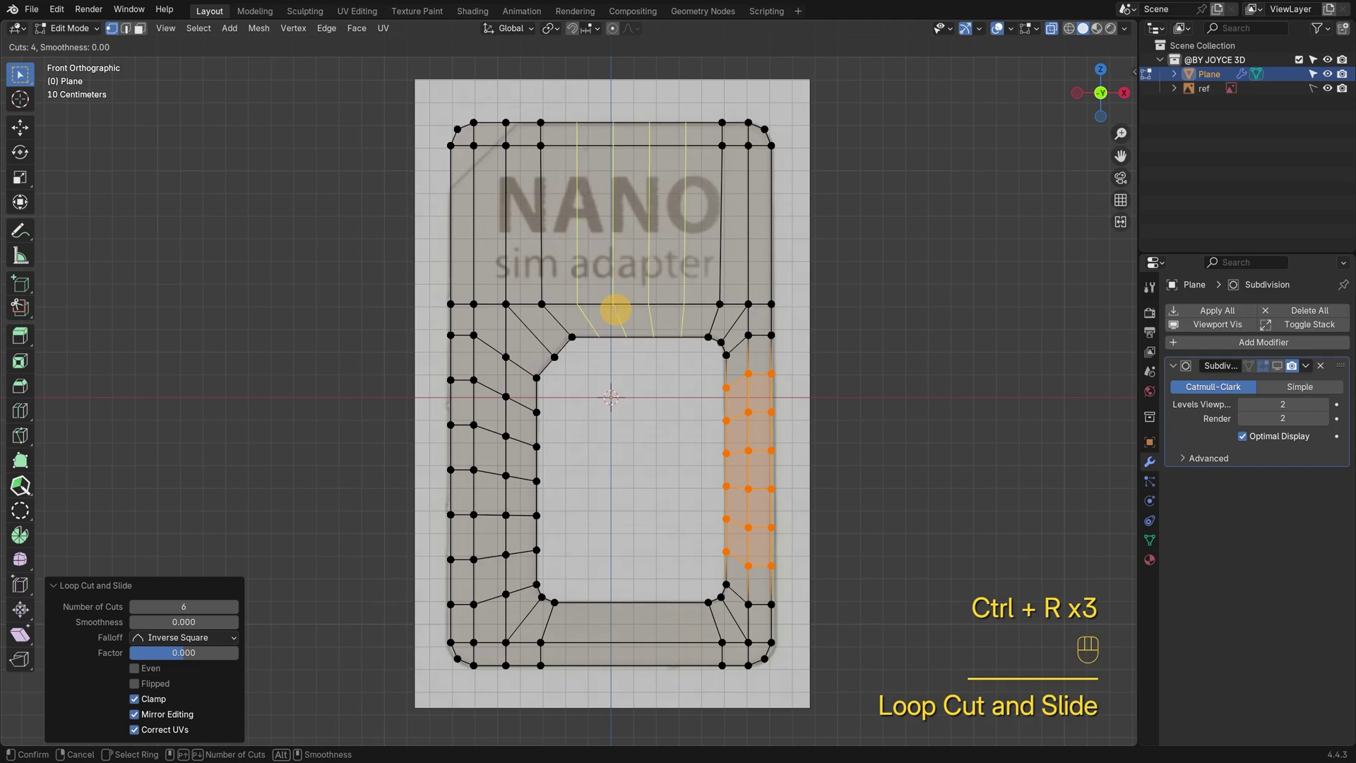
pyautogui.click(615, 311)
pyautogui.click(615, 310)
pyautogui.hotkey('ctrl', 'r')
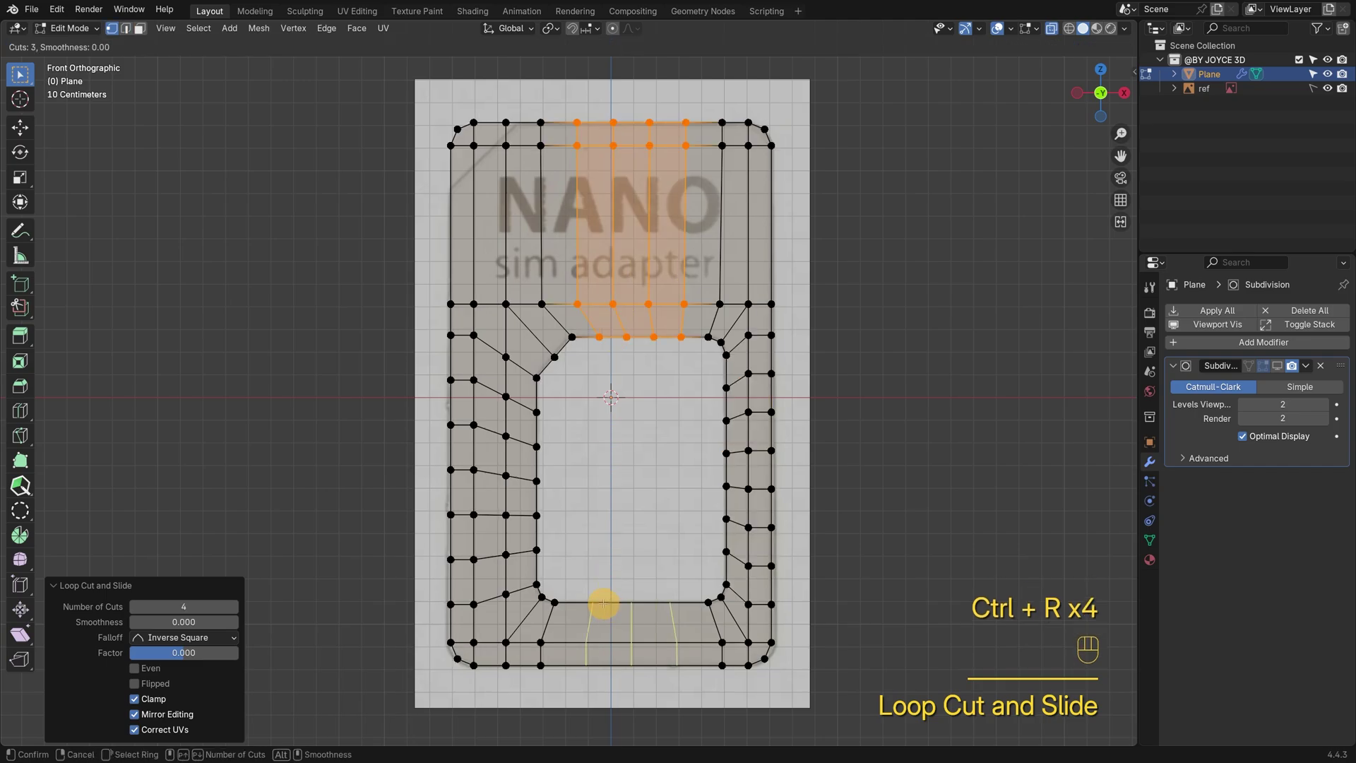
pyautogui.click(605, 601)
pyautogui.click(604, 600)
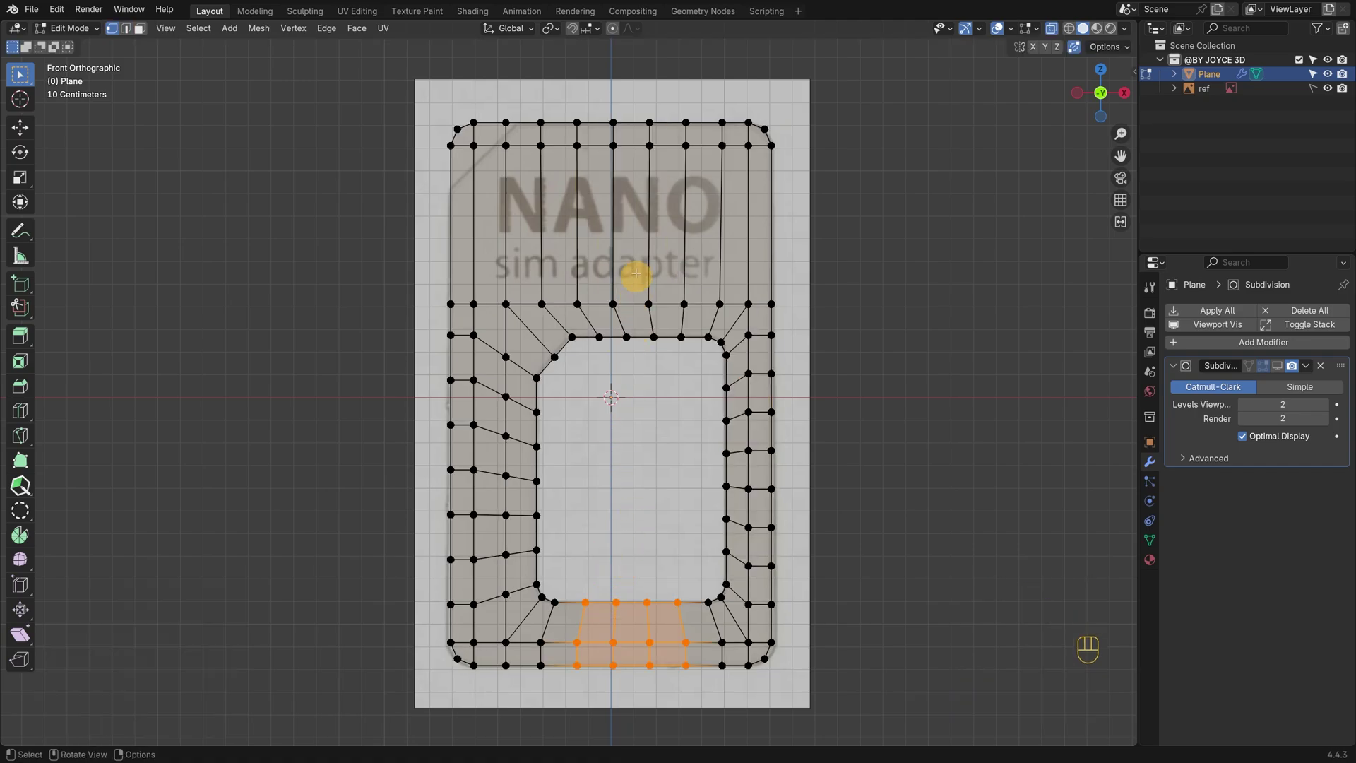
# - Add three horizontal loop cuts across the upper section behind the NANO lettering
pyautogui.hotkey('ctrl', 'r')
pyautogui.scroll(1, 650, 237)
pyautogui.click(650, 236)
pyautogui.click(651, 237)
pyautogui.click(575, 176)
# - Move the outer top-edge vertex nearest the chamfer along X by about 0.044 m to the chamfer's upper end
pyautogui.keyDown('shift'); pyautogui.moveTo(575, 176); pyautogui.dragTo(567, 411, button='middle'); pyautogui.keyUp('shift')
pyautogui.scroll(4, 568, 412)
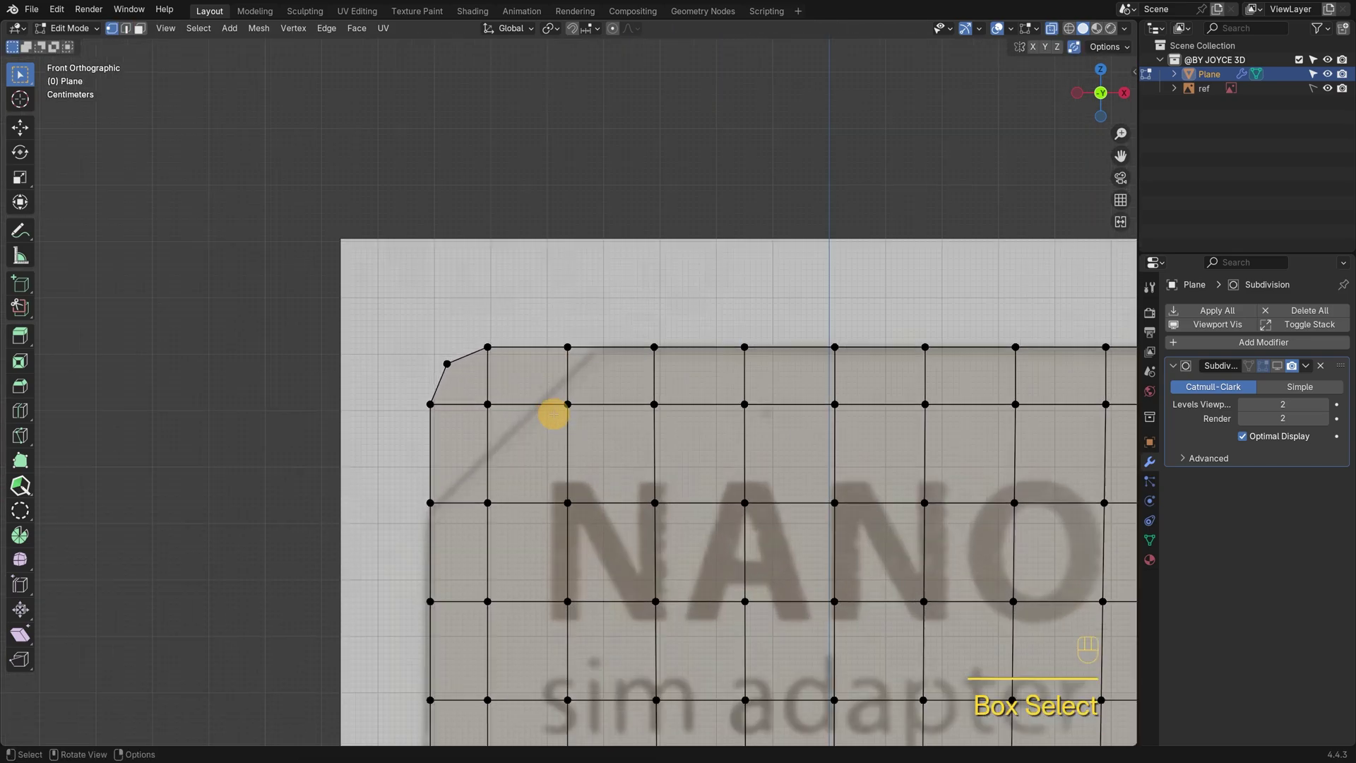
pyautogui.press('g')
pyautogui.middleClick(602, 371)
pyautogui.click(621, 378)
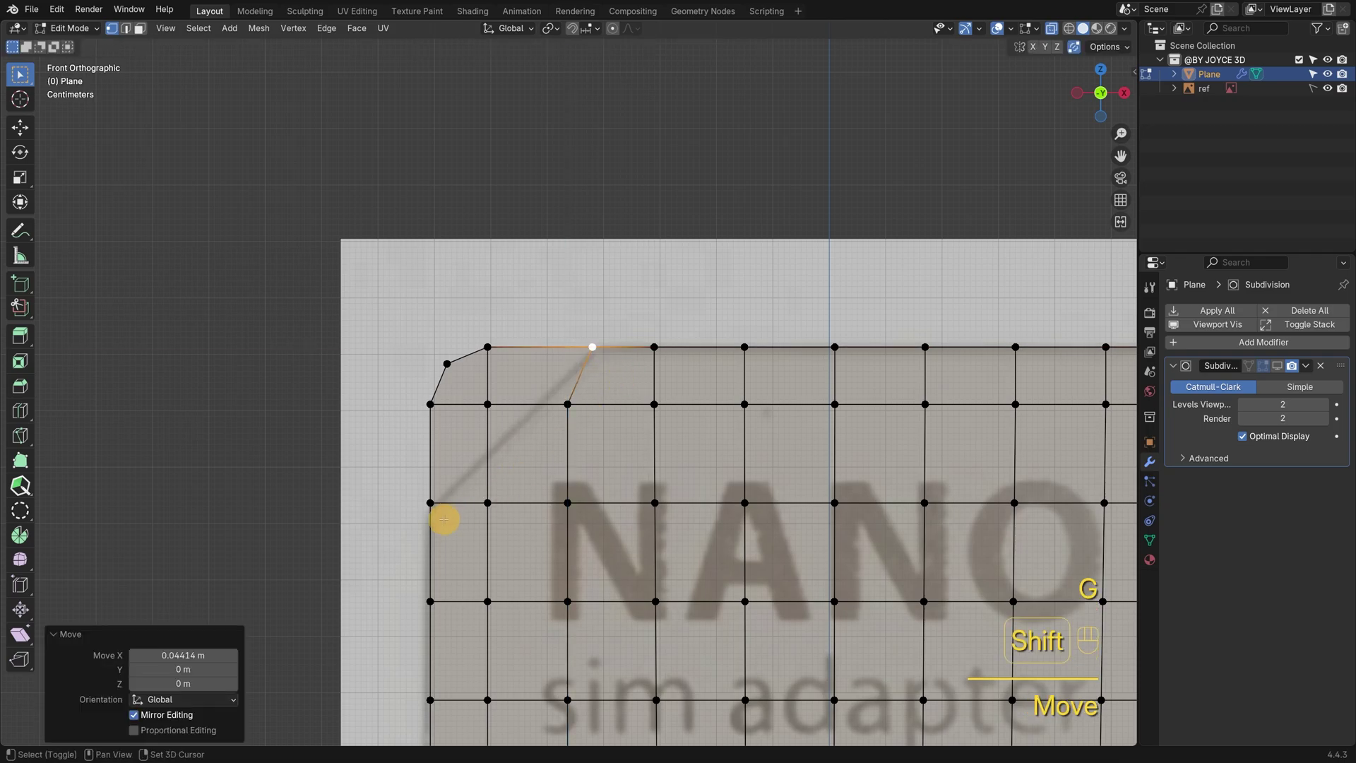
# - Connect the two chamfer end vertices with a straight edge and delete the outer corner vertices beyond it
pyautogui.keyDown('shift'); pyautogui.click(435, 504); pyautogui.keyUp('shift')
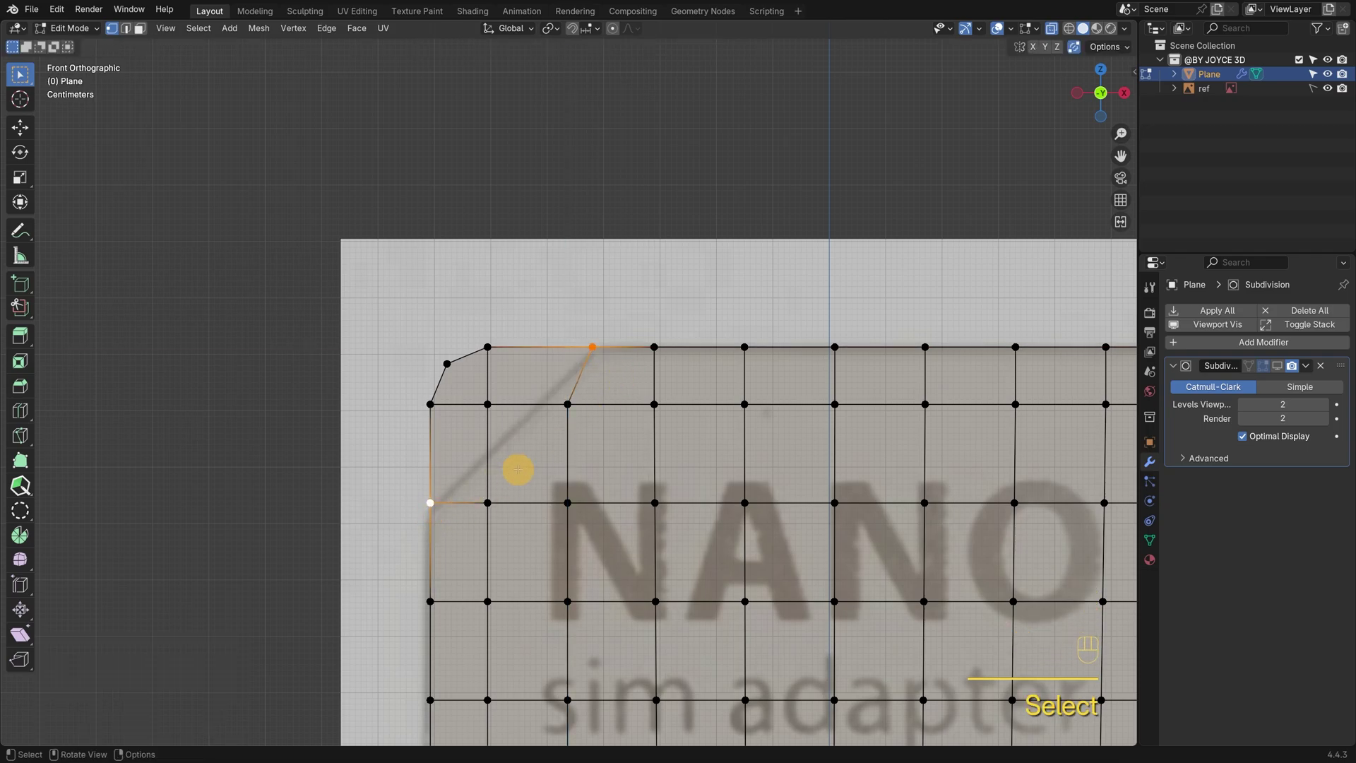
pyautogui.press('j')
pyautogui.moveTo(416, 311); pyautogui.dragTo(507, 422)
pyautogui.press('x')
pyautogui.click(598, 275)
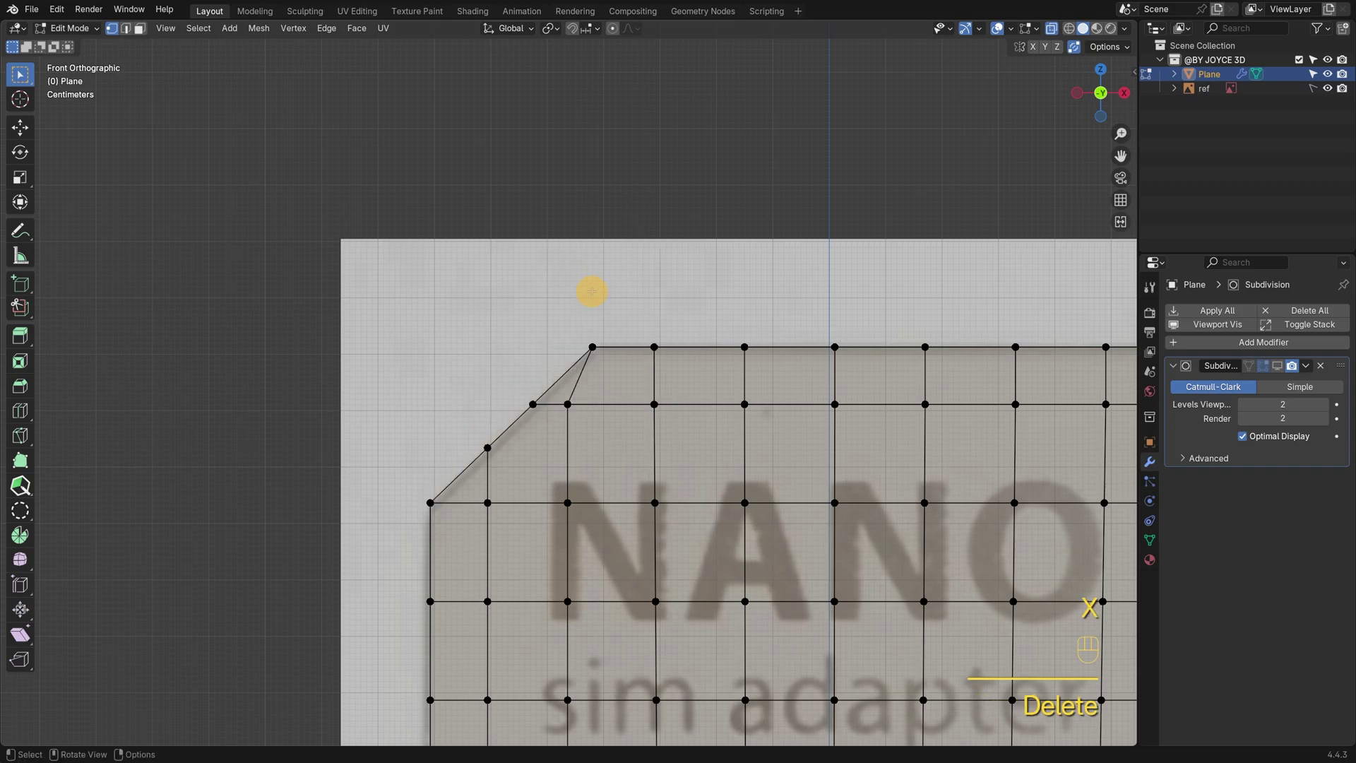
# - Slide the two extra vertices along the chamfer edge until each merges into the nearest chamfer end
pyautogui.click(502, 451)
pyautogui.press('g')
pyautogui.press('g')
pyautogui.click(459, 495)
pyautogui.click(521, 403)
pyautogui.press('g')
pyautogui.press('g')
pyautogui.click(643, 319)
# - Connect the two inner grid vertices beside the chamfer, and knife-cut from the chamfer's middle to the middle of that new edge
pyautogui.click(572, 410)
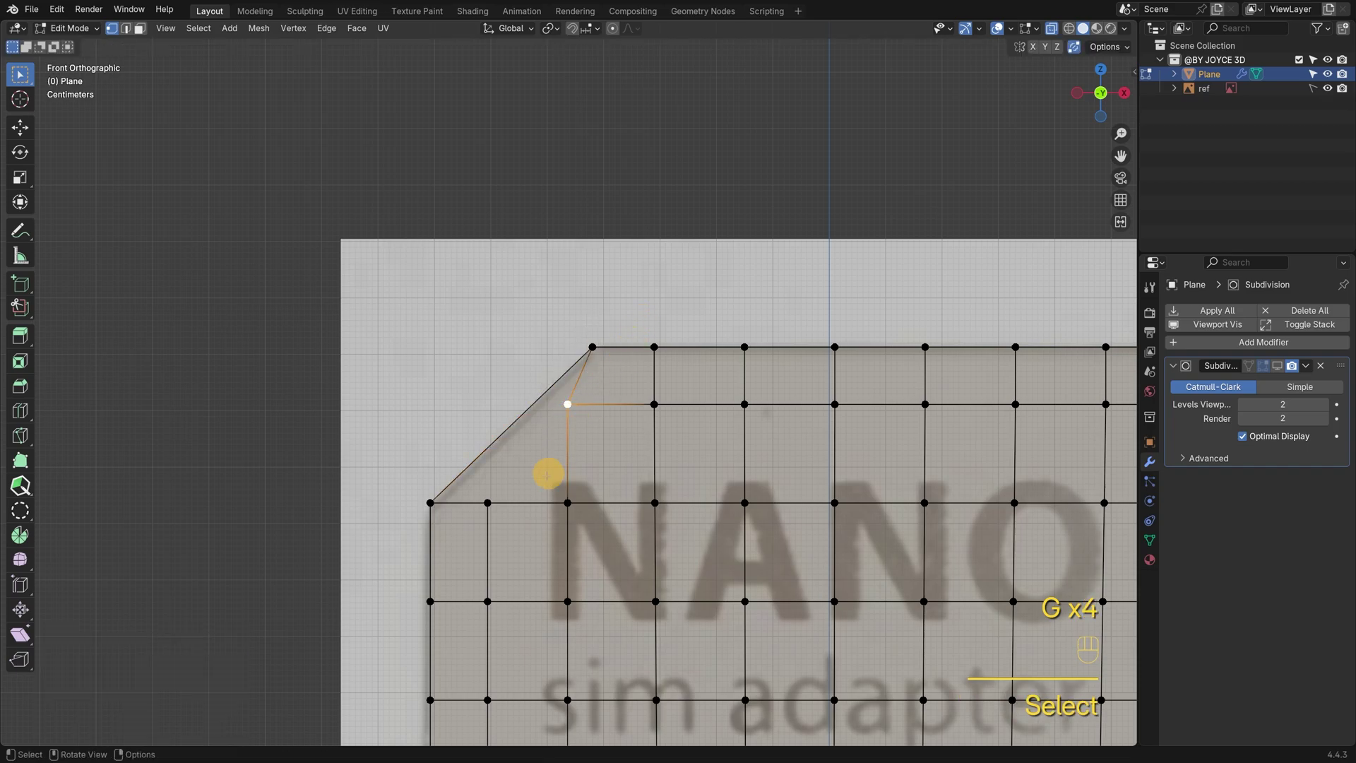
pyautogui.keyDown('shift'); pyautogui.click(491, 498); pyautogui.keyUp('shift')
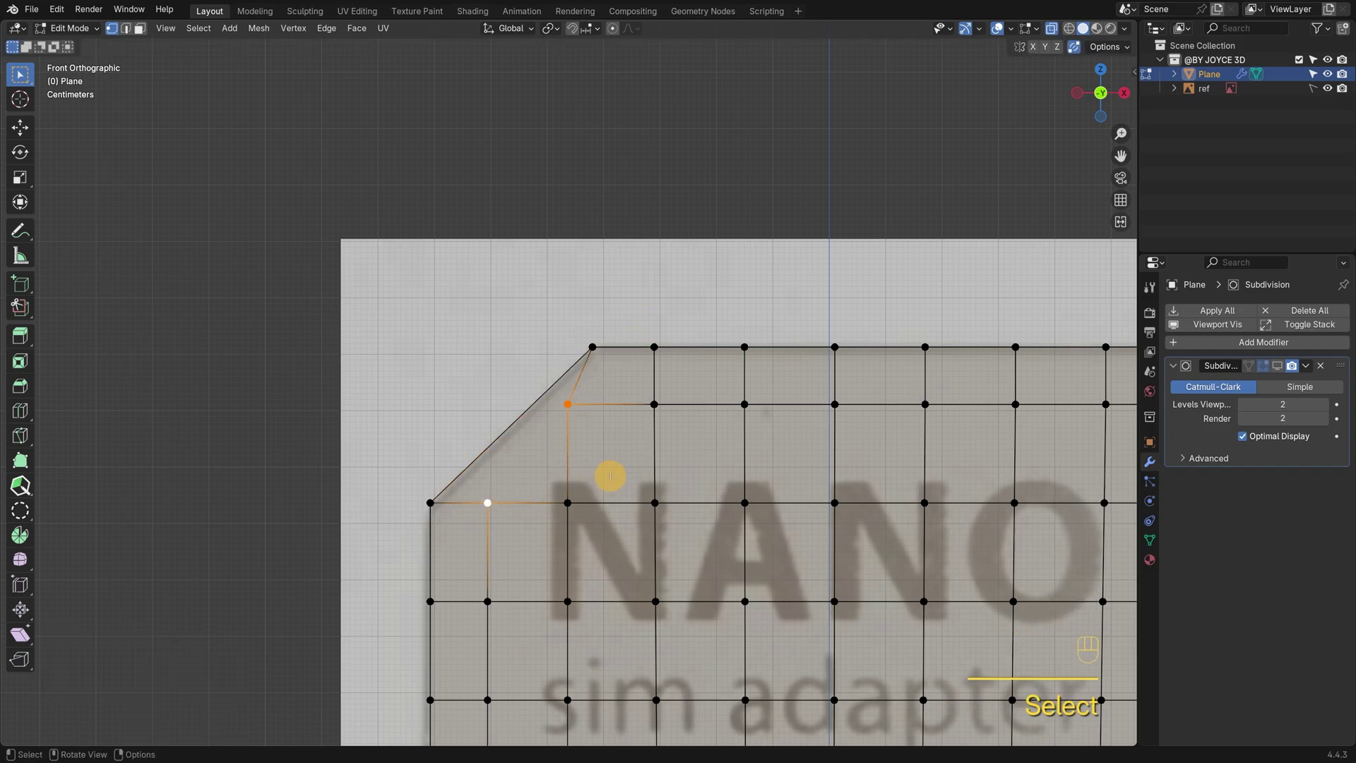
pyautogui.press('j')
pyautogui.press('k')
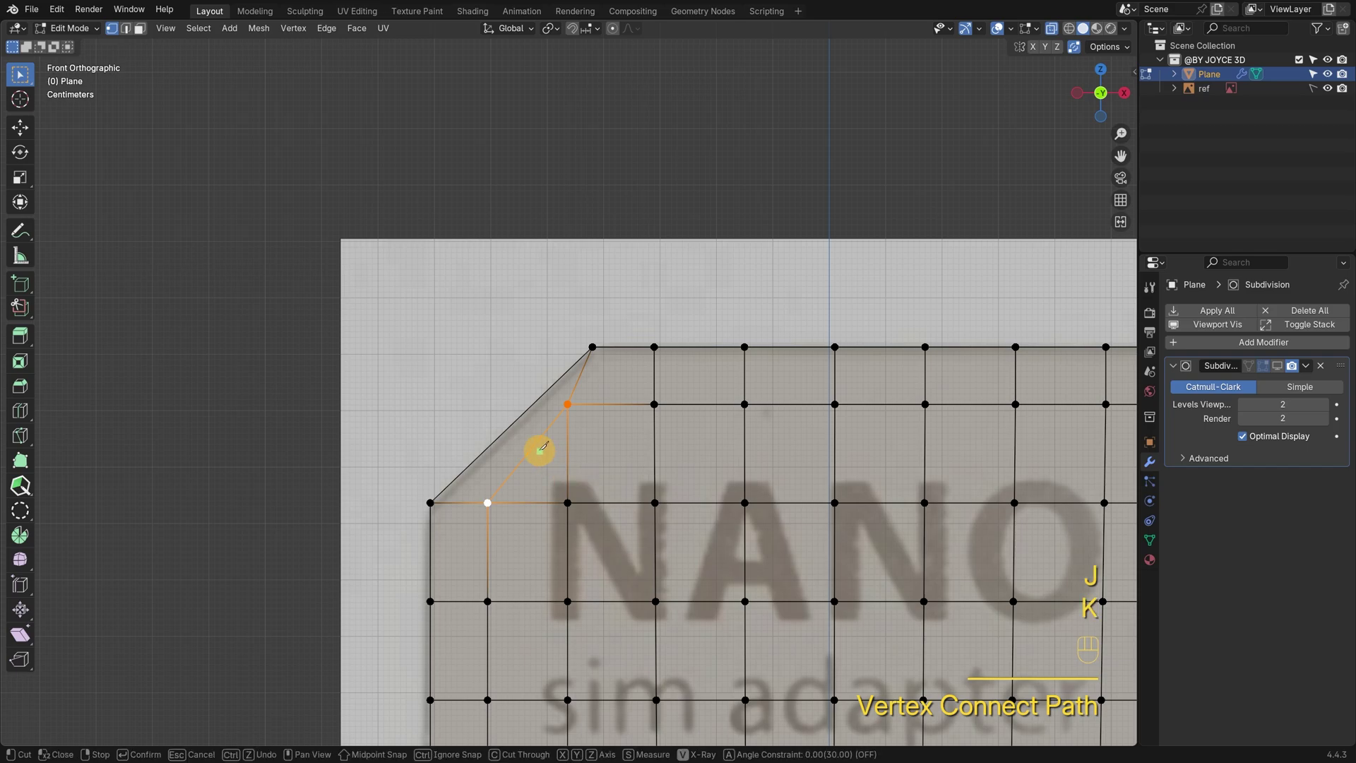
pyautogui.click(506, 426)
pyautogui.press('space')
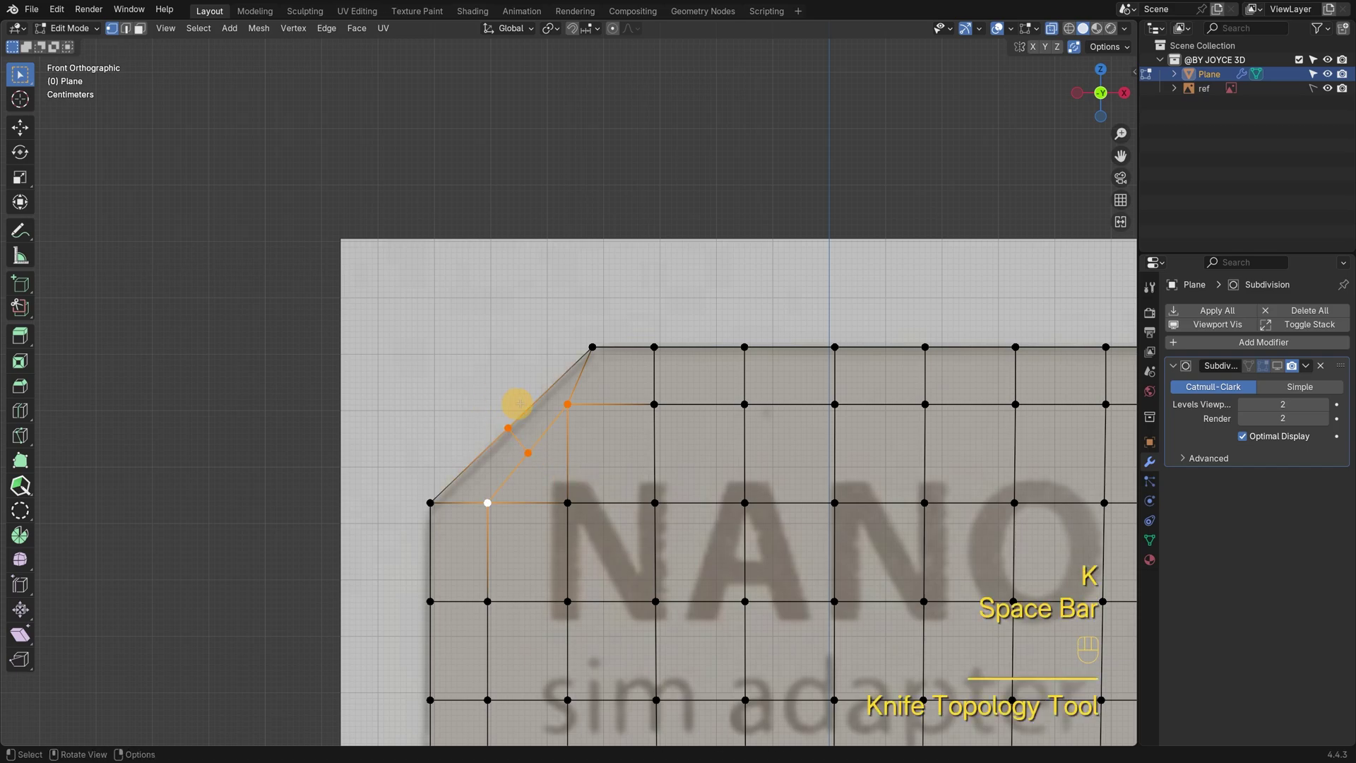
# - Slide the inner vertex below the chamfer's upper end downward and toward the right to even out the surrounding quads
pyautogui.click(572, 411)
pyautogui.press('g')
pyautogui.press('g')
pyautogui.click(621, 441)
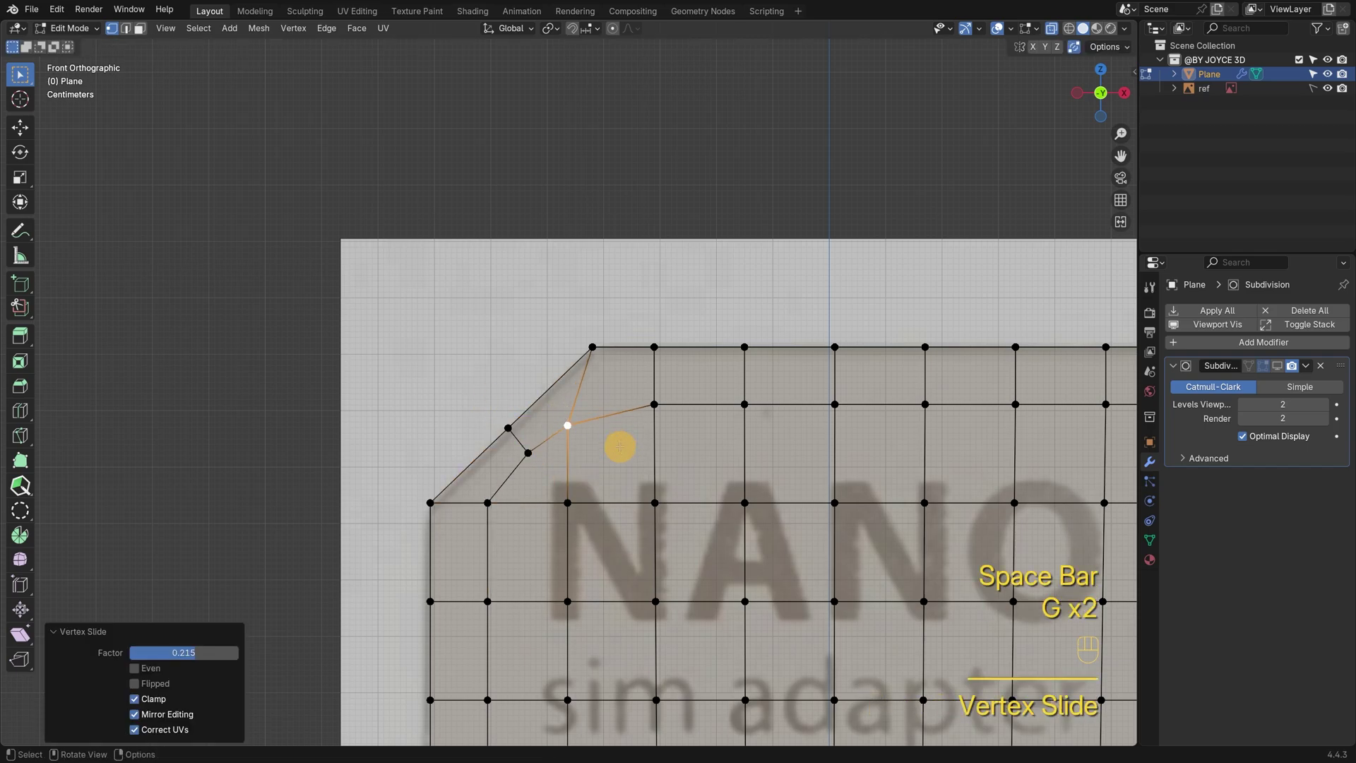
pyautogui.press('g')
pyautogui.press('g')
pyautogui.click(653, 430)
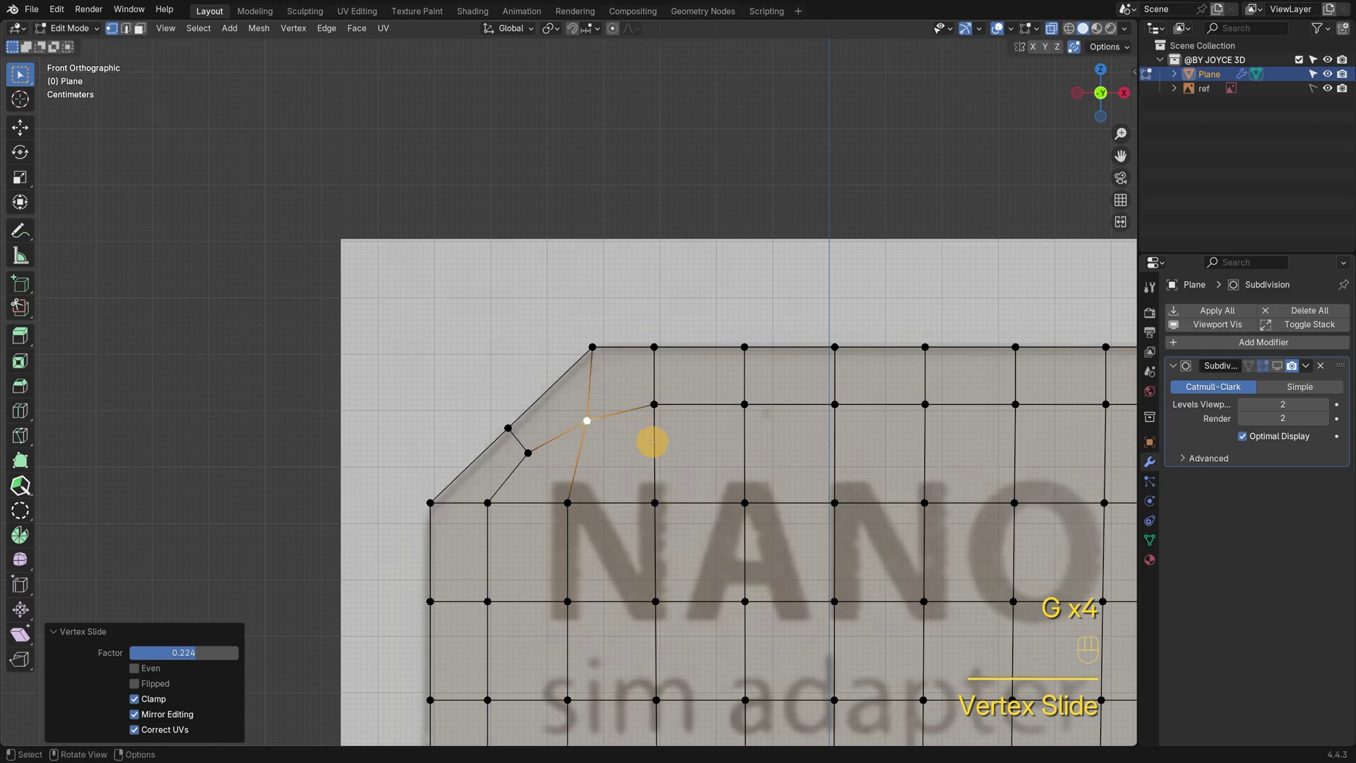
pyautogui.scroll(-4, 652, 442)
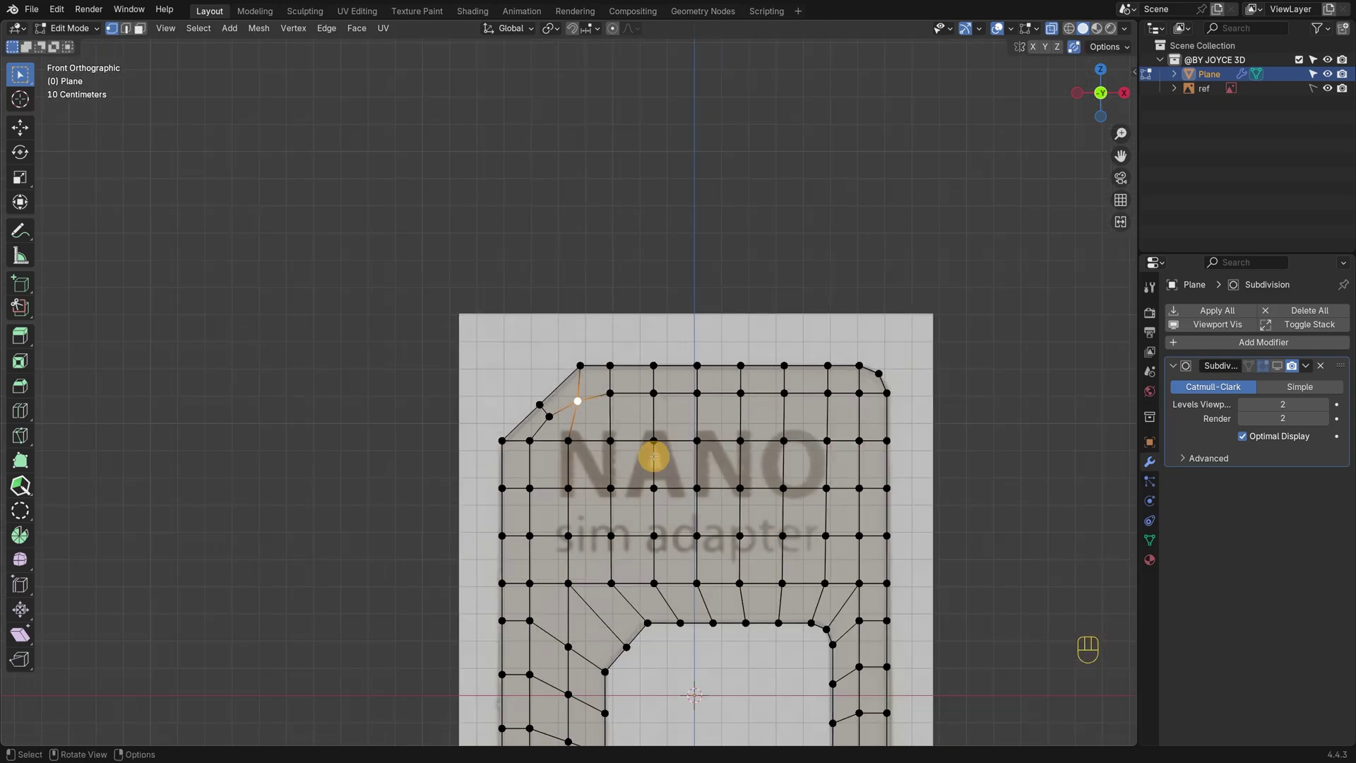
# - Extrude the whole mesh about 0.017 m along Y and turn off X-ray display
pyautogui.press('a')
pyautogui.keyDown('shift'); pyautogui.moveTo(775, 614); pyautogui.dragTo(592, 423, button='middle'); pyautogui.keyUp('shift')
pyautogui.press('e')
pyautogui.click(599, 421)
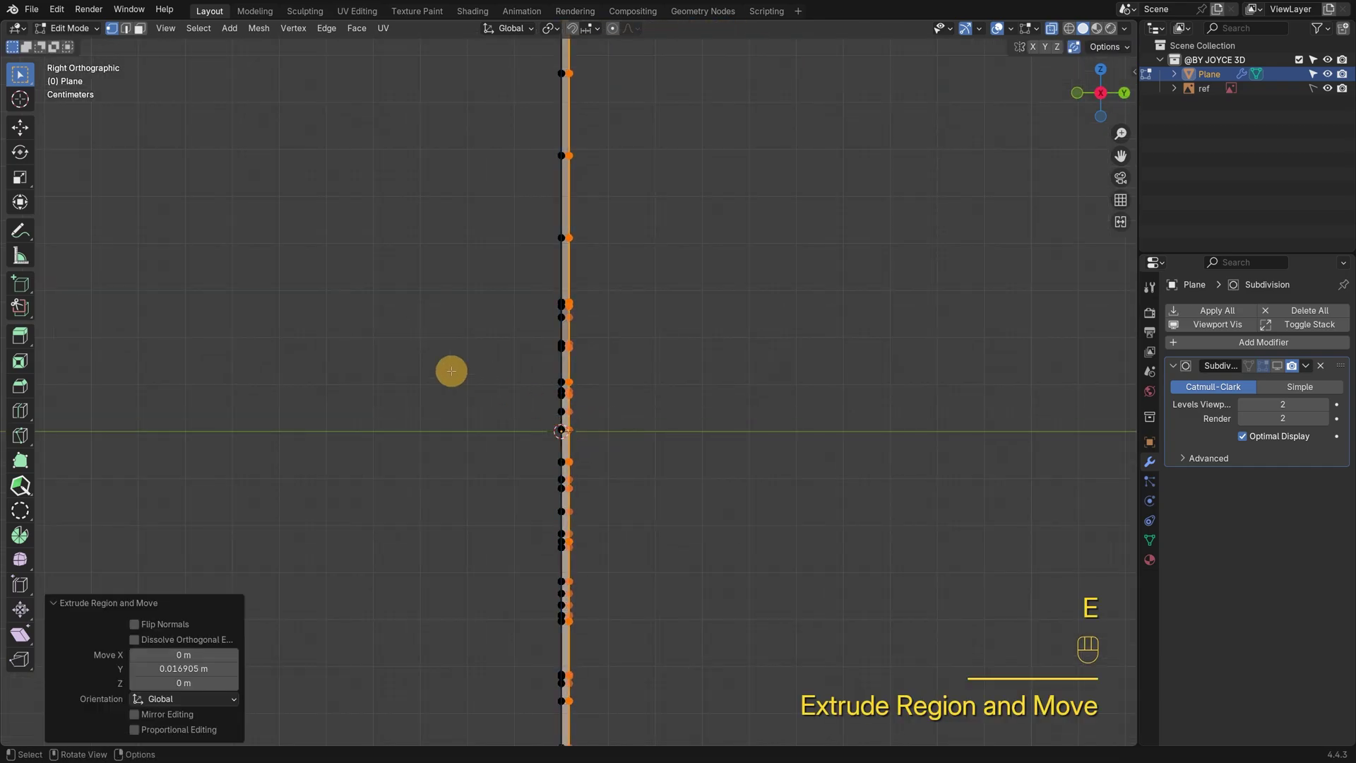
pyautogui.moveTo(451, 371); pyautogui.dragTo(642, 375, button='middle')
pyautogui.hotkey('alt', 'z')
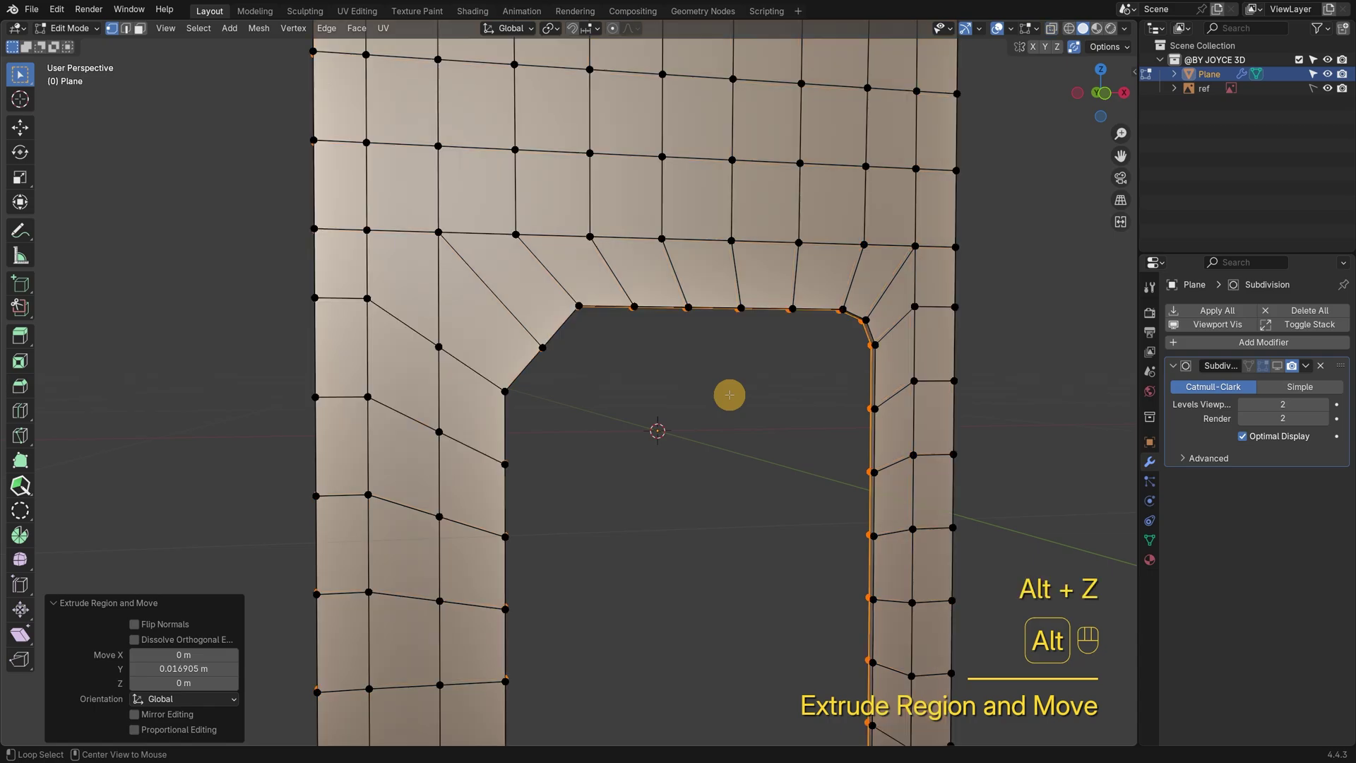
pyautogui.hotkey('alt', 'z')
pyautogui.moveTo(727, 390); pyautogui.dragTo(720, 321, button='middle')
# - Clear the selection in edge mode and select all sharp edges with a sharpness of 60°
pyautogui.press('2')
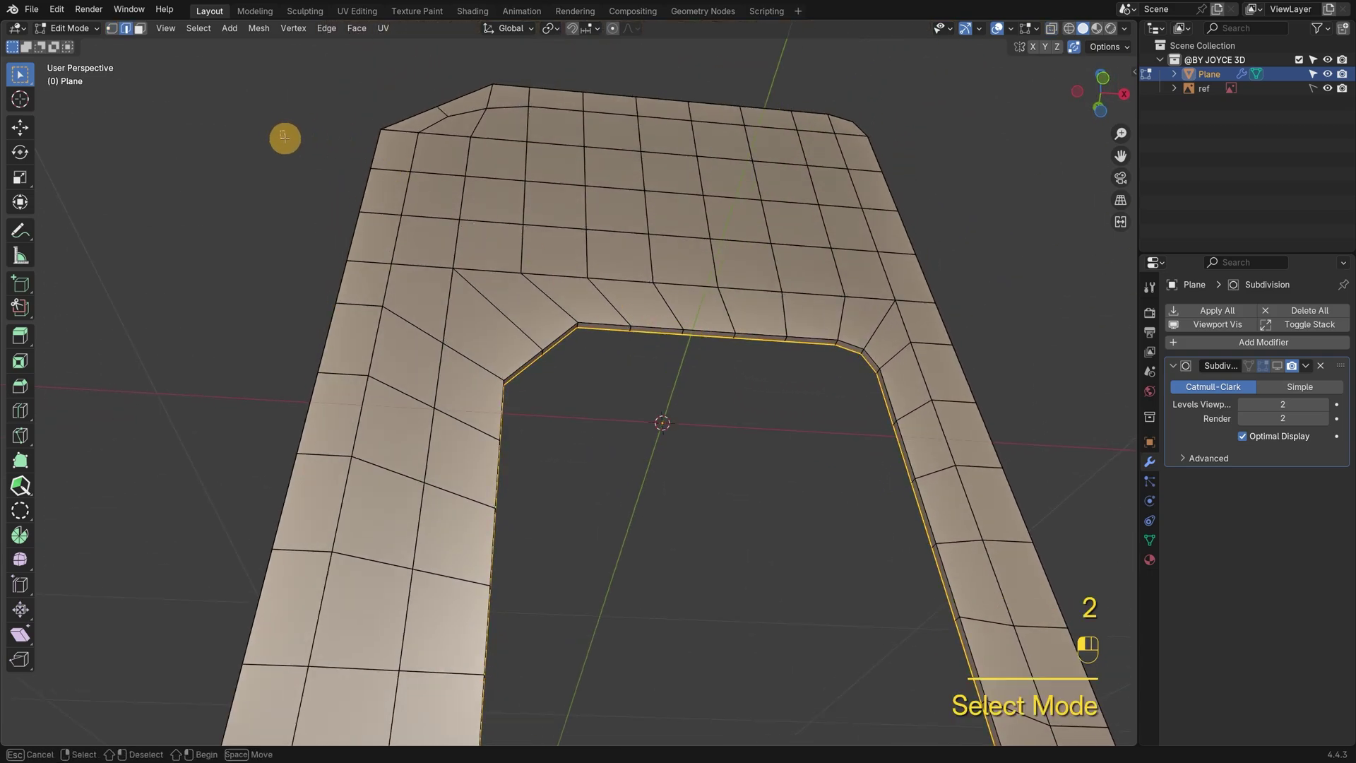
pyautogui.click(285, 136)
pyautogui.click(198, 29)
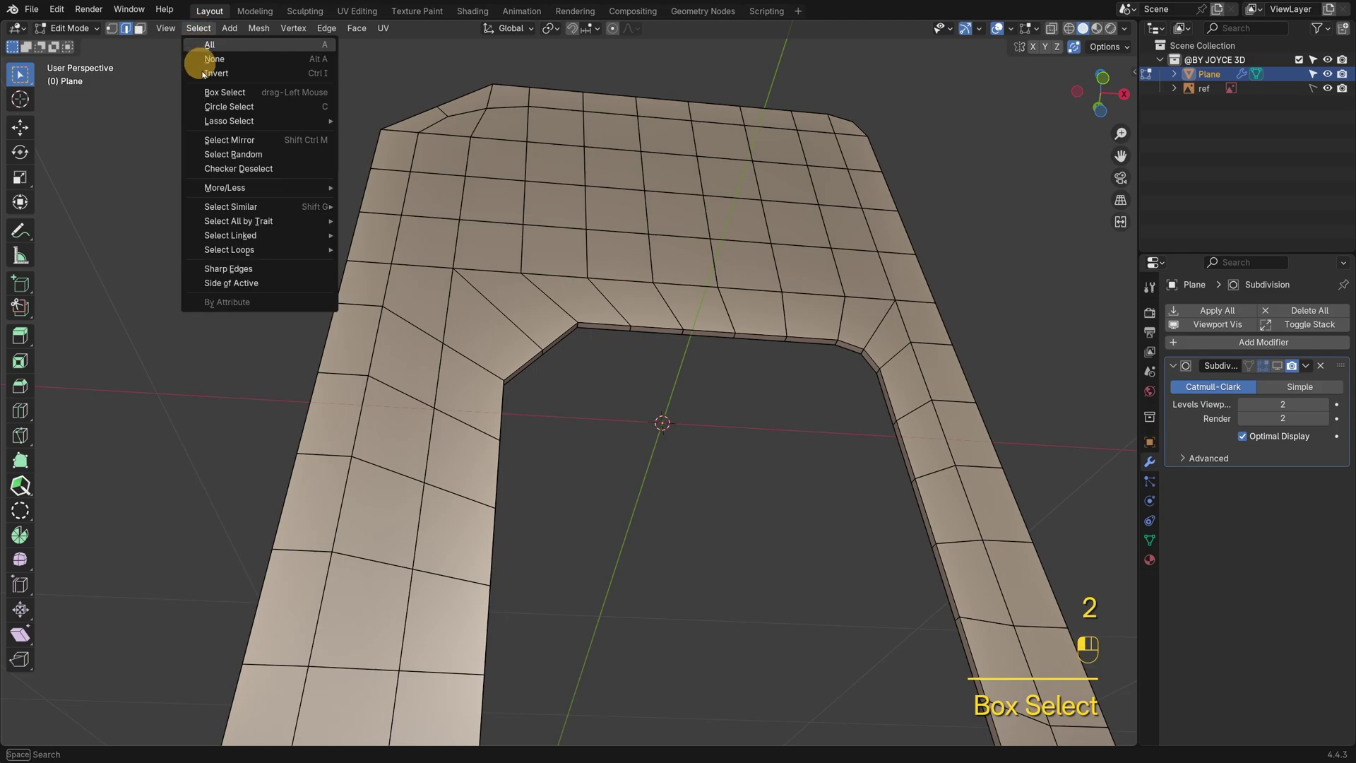
pyautogui.click(254, 272)
pyautogui.moveTo(435, 351); pyautogui.dragTo(594, 334, button='middle')
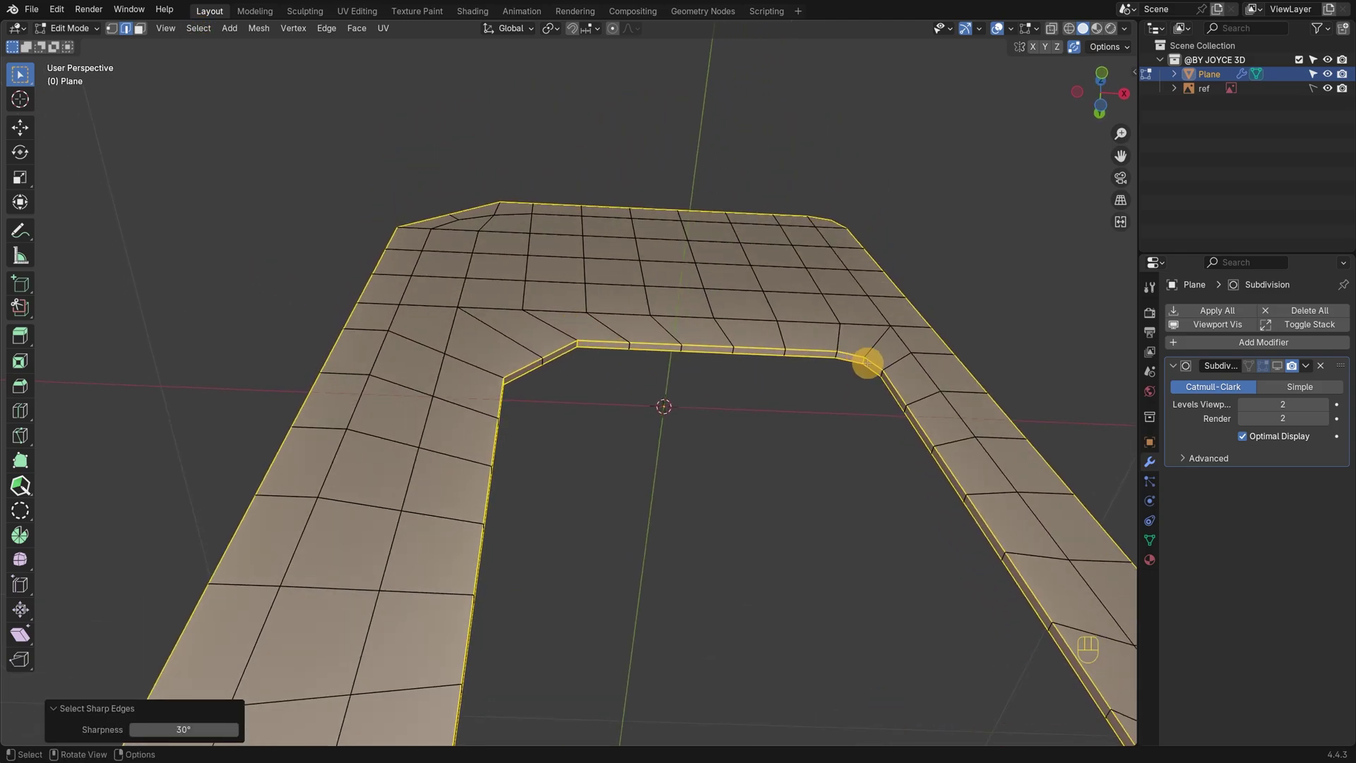
pyautogui.click(195, 728)
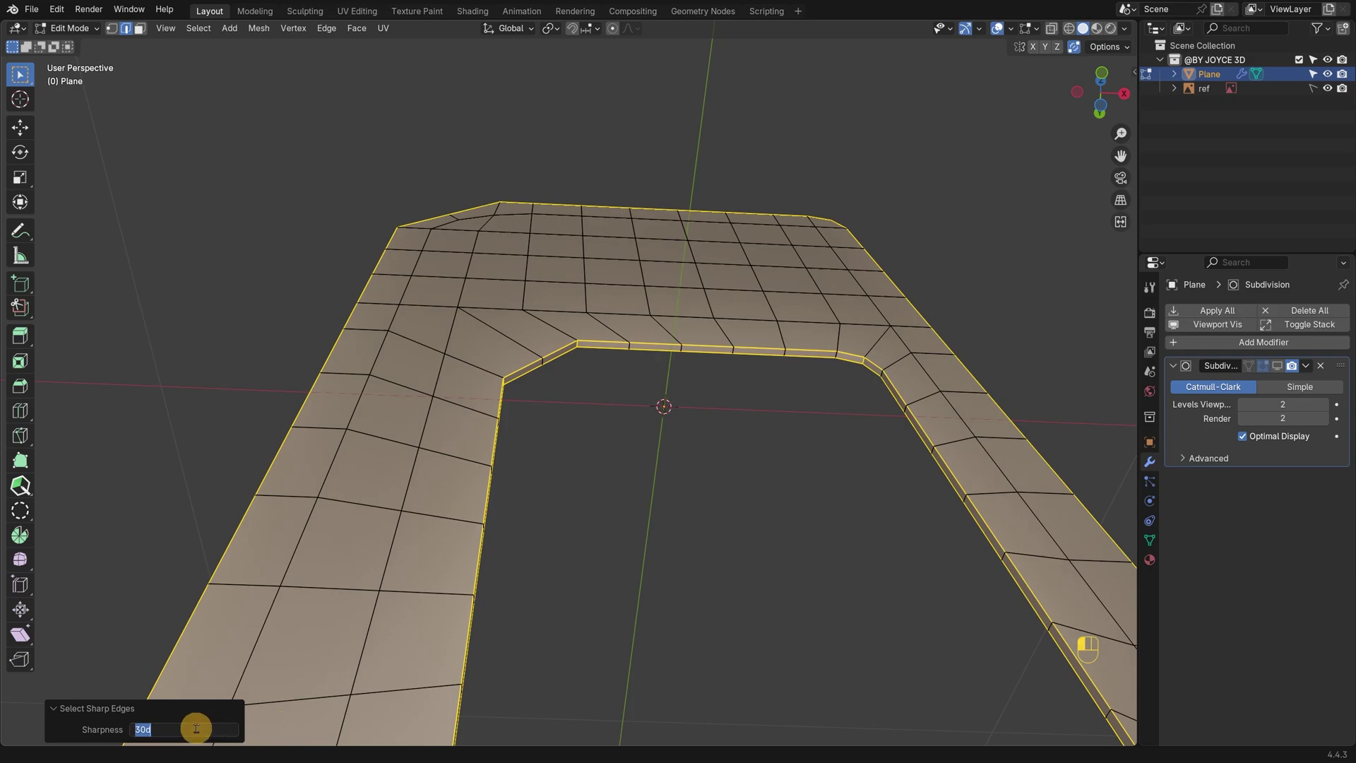
pyautogui.press('Return')
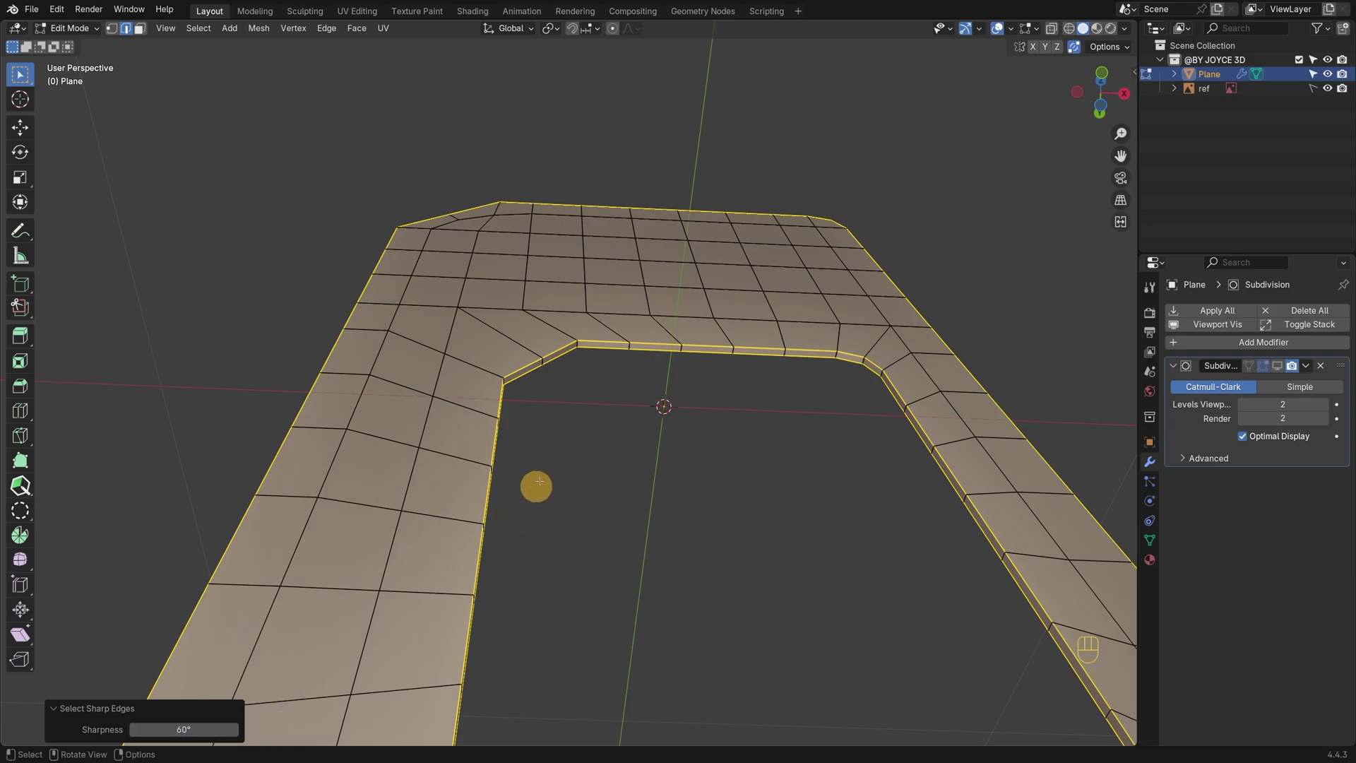
# - Add the short thickness edges at the cutout and outer chamfer corners to the selection, and set the edges' mean bevel weight to 1.00
pyautogui.scroll(5, 563, 388)
pyautogui.keyDown('shift'); pyautogui.click(586, 297); pyautogui.keyUp('shift')
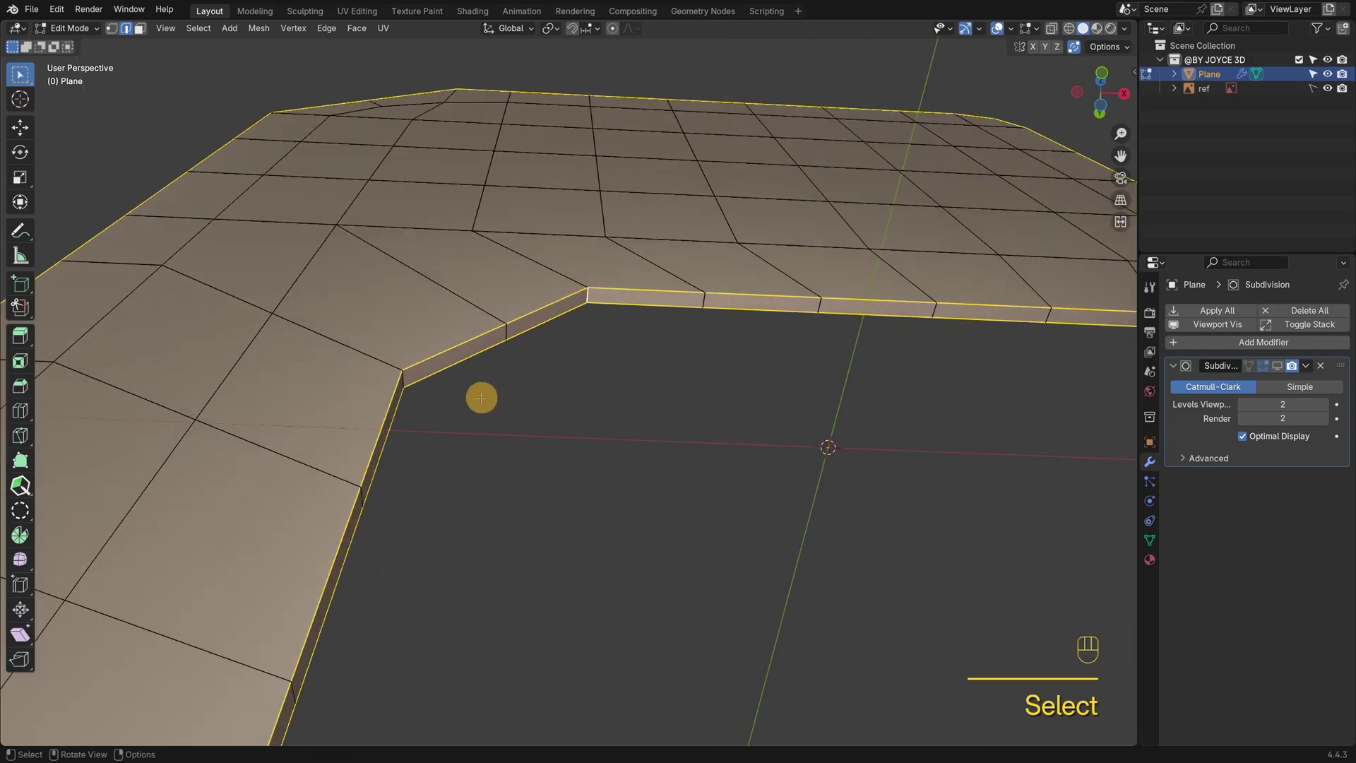
pyautogui.moveTo(478, 397); pyautogui.dragTo(409, 424, button='middle')
pyautogui.keyDown('shift'); pyautogui.click(433, 454); pyautogui.keyUp('shift')
pyautogui.scroll(-4, 427, 368)
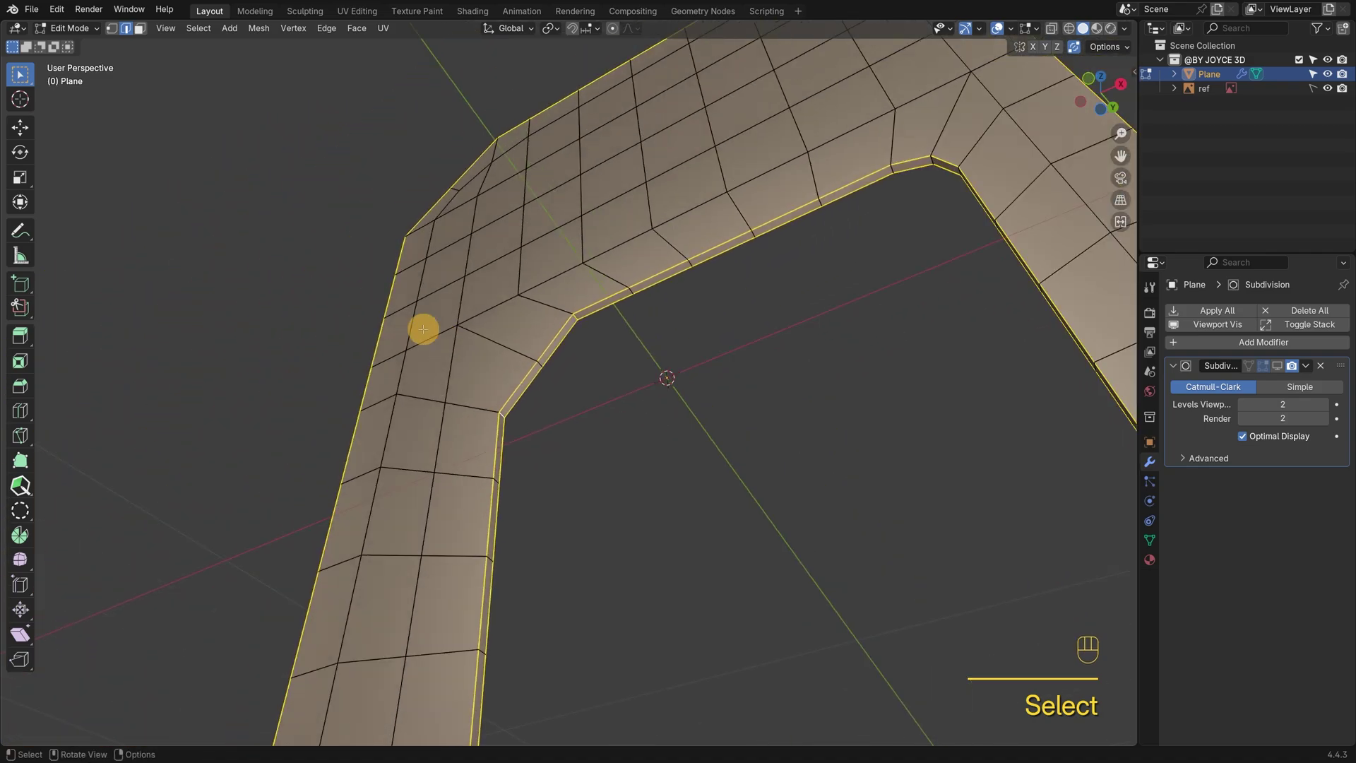
pyautogui.moveTo(424, 327); pyautogui.dragTo(563, 251, button='middle')
pyautogui.scroll(-2, 568, 313)
pyautogui.keyDown('shift'); pyautogui.click(517, 229); pyautogui.keyUp('shift')
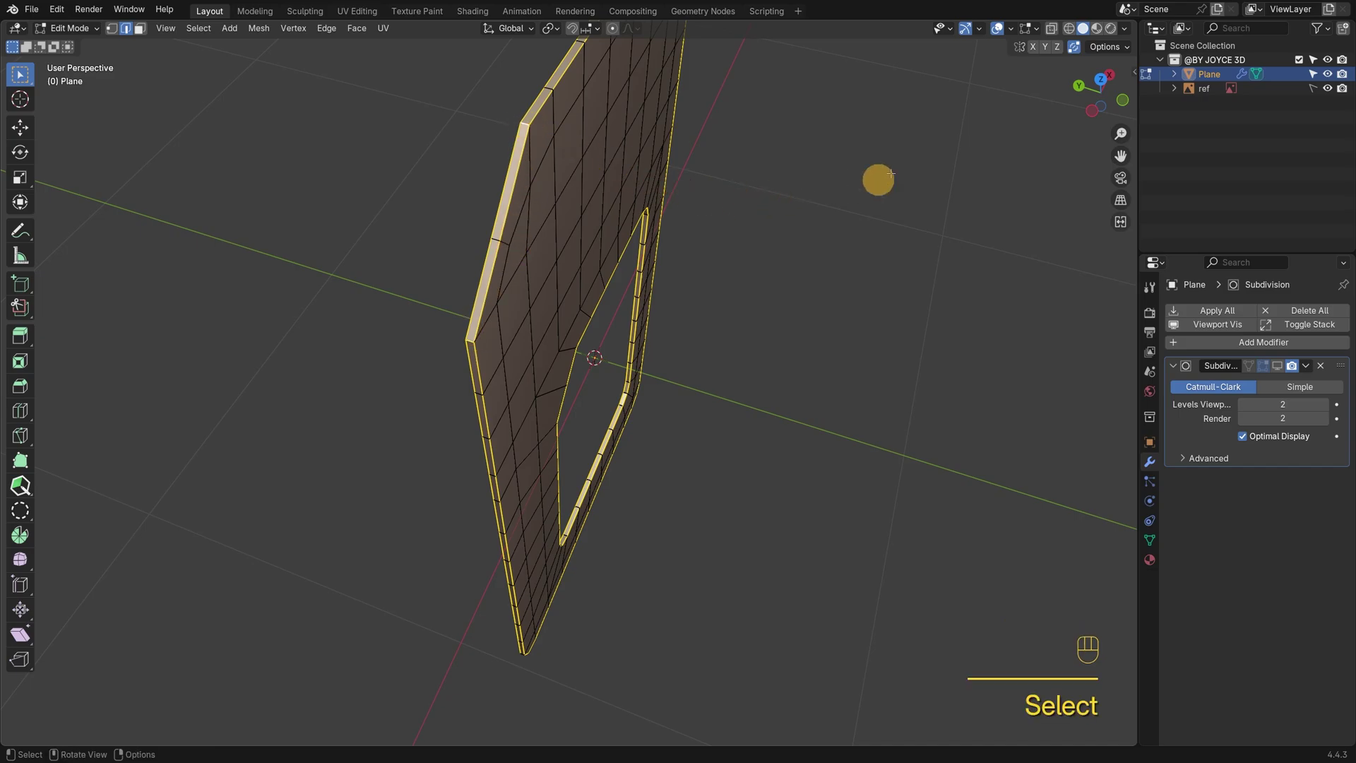
pyautogui.click(1135, 72)
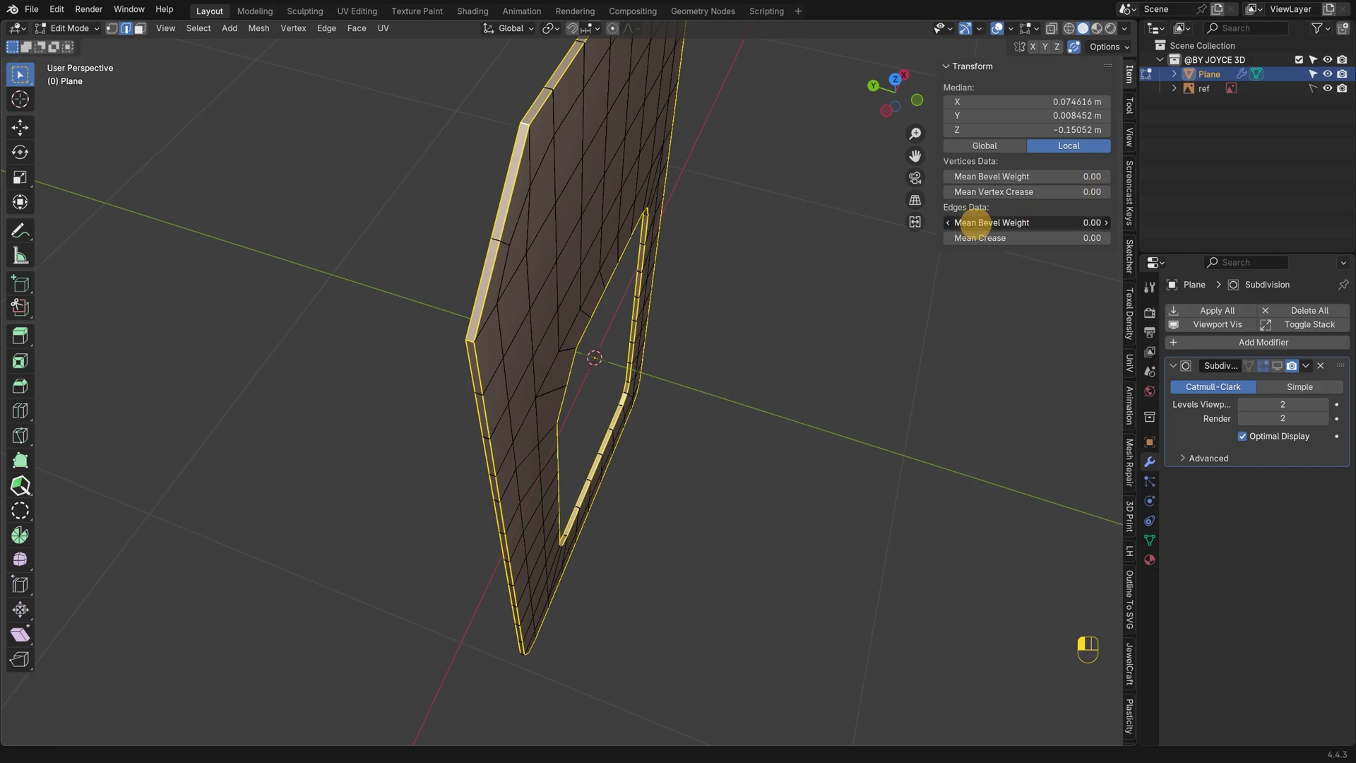
pyautogui.moveTo(978, 221); pyautogui.dragTo(1023, 224)
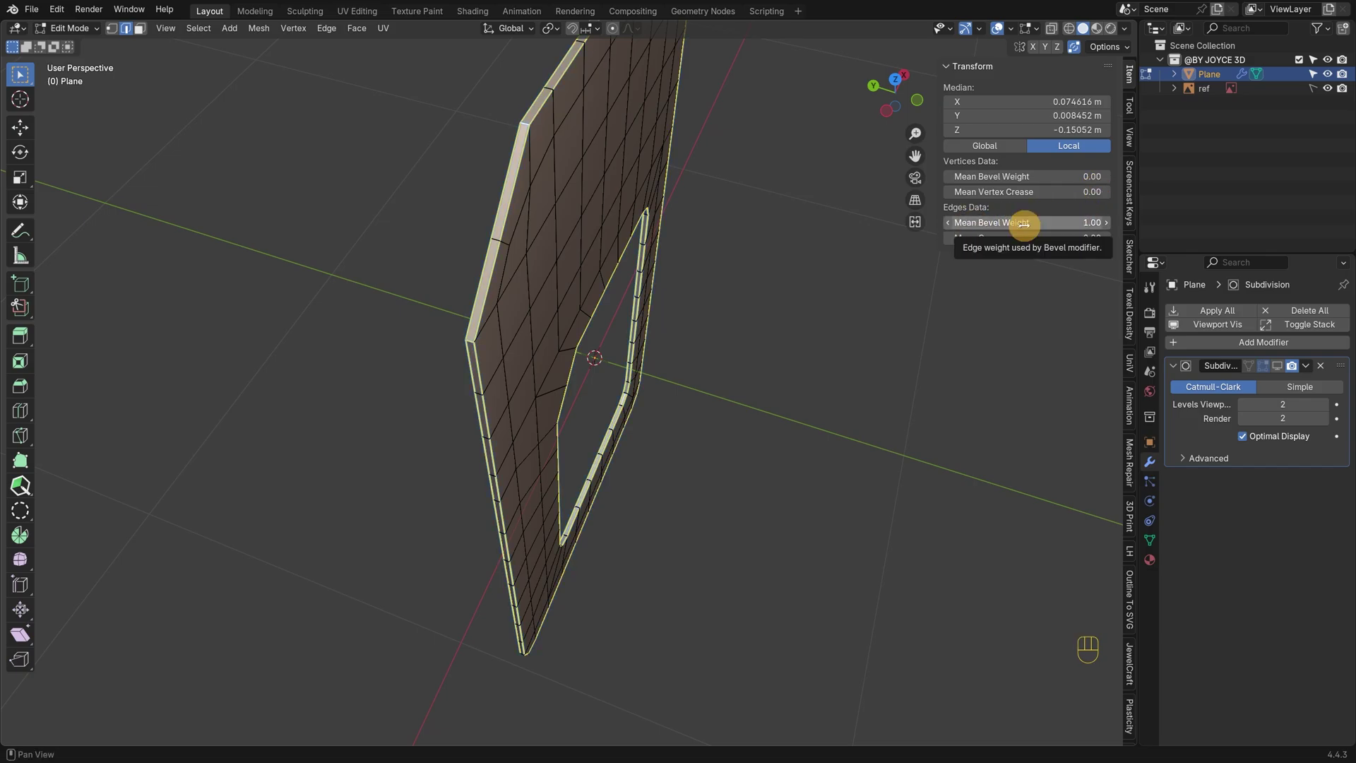
# - Add a Bevel modifier above Subdivision with 2 segments and its limit method set to Weight
pyautogui.click(1250, 342)
pyautogui.moveTo(1235, 347)
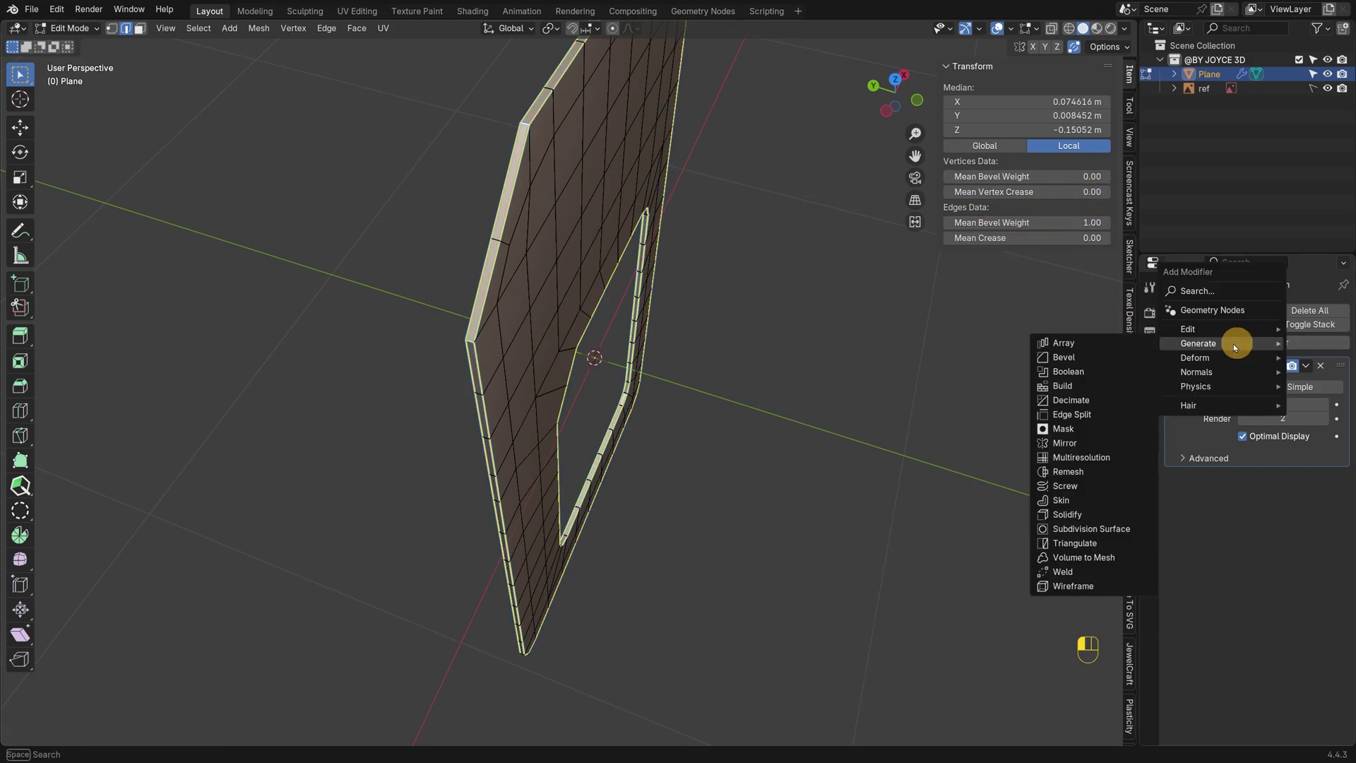
pyautogui.click(1121, 358)
pyautogui.moveTo(1341, 482); pyautogui.dragTo(1341, 365)
pyautogui.click(1325, 438)
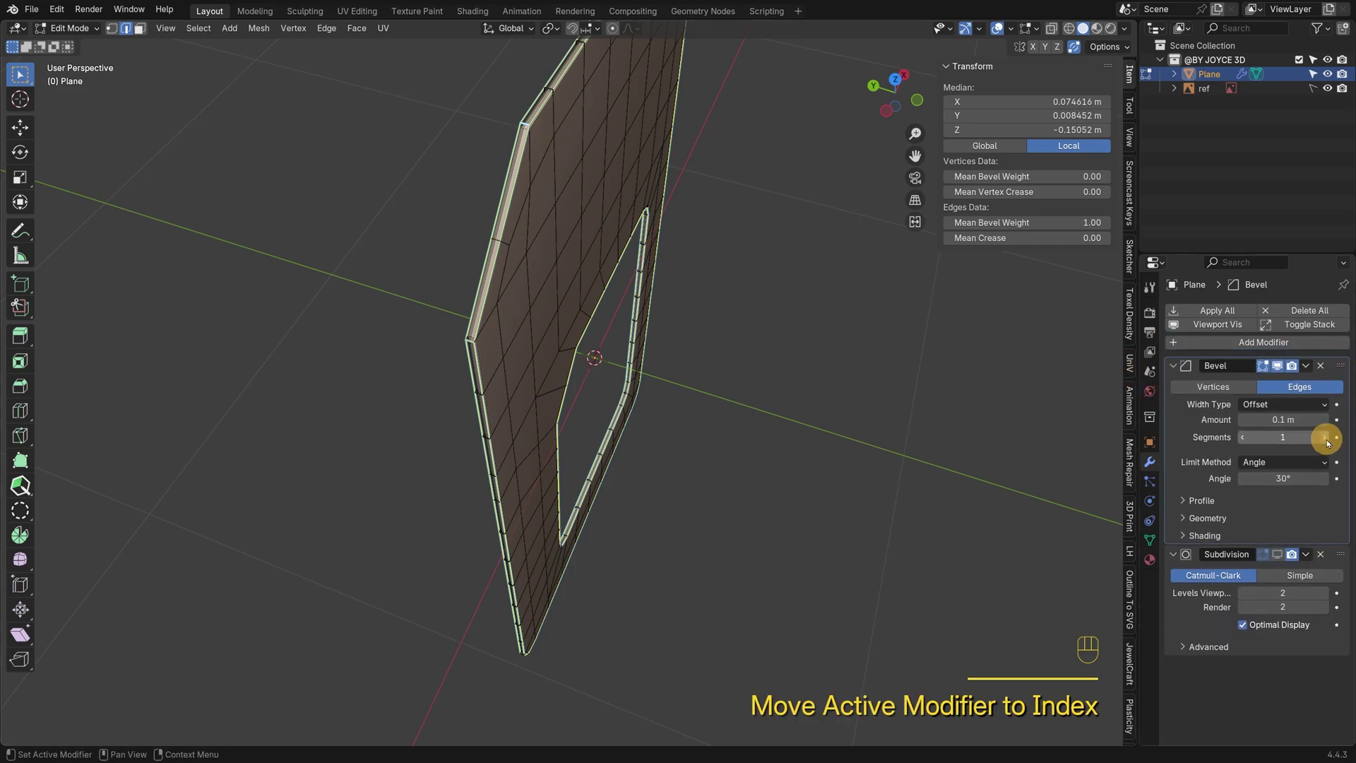
pyautogui.click(1295, 461)
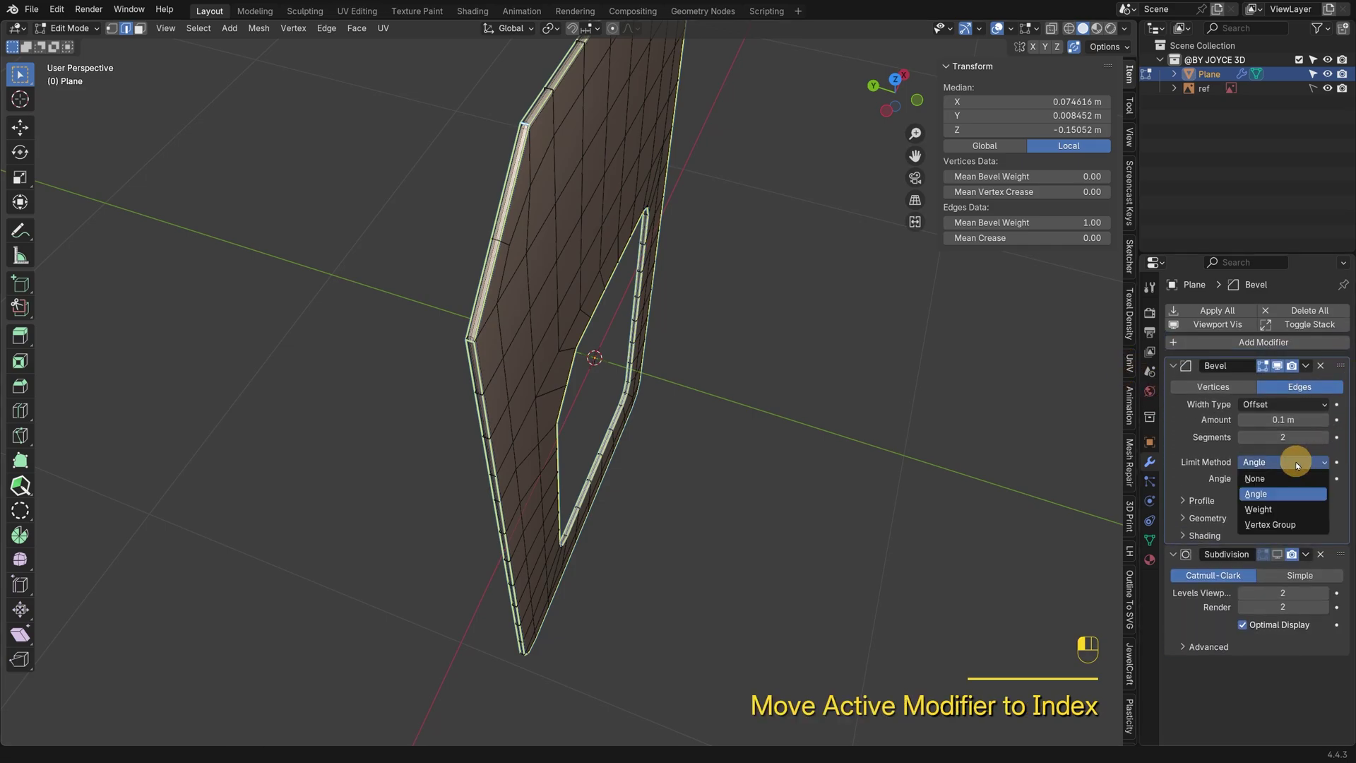
pyautogui.click(1287, 509)
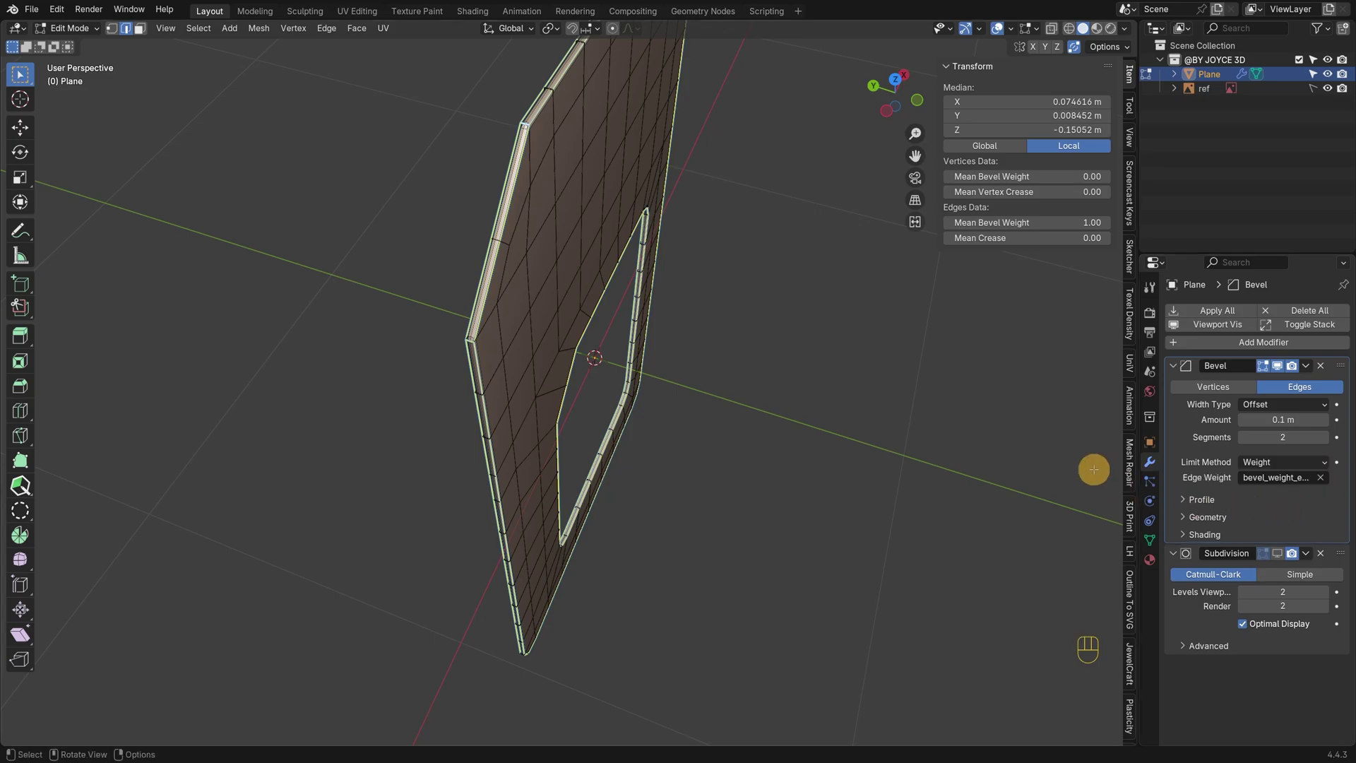
# - Return to Object Mode and enable viewport display of the modifiers
pyautogui.press('Tab')
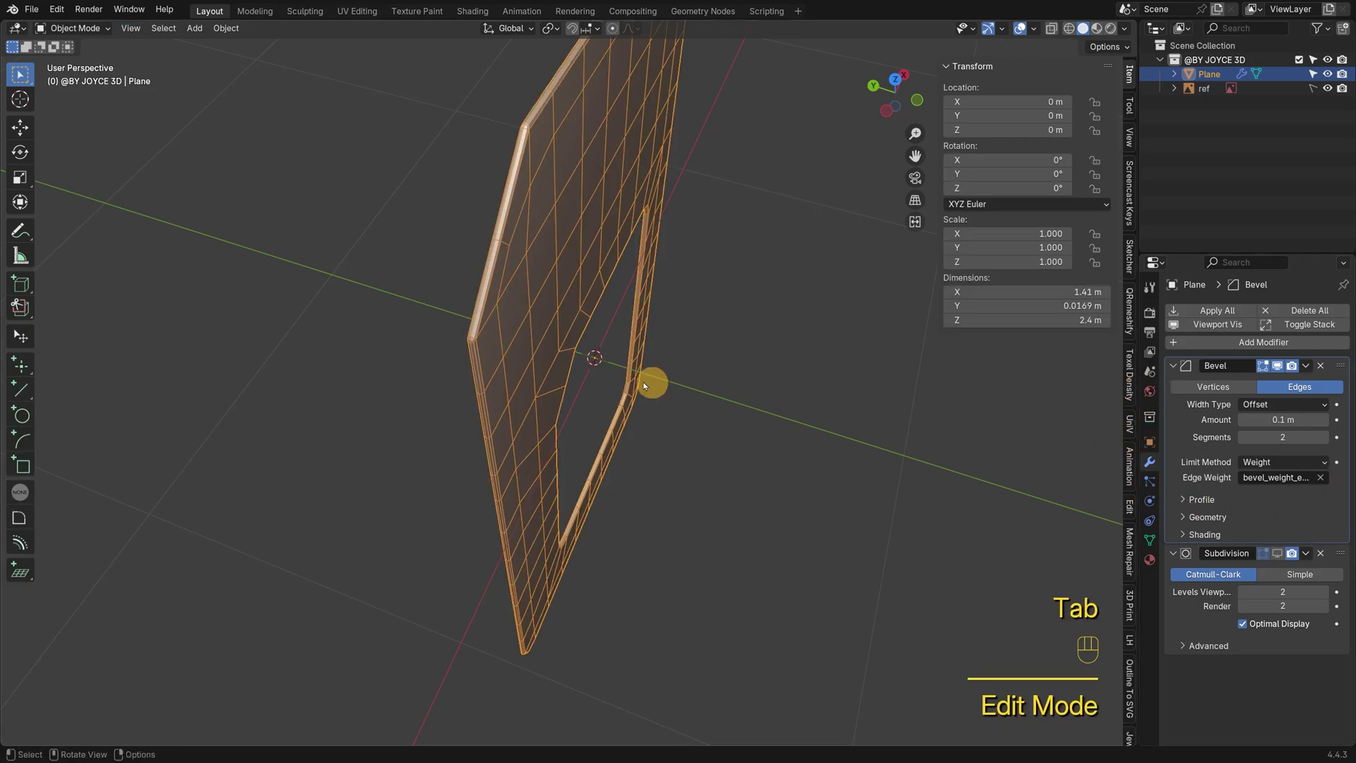
pyautogui.scroll(2, 549, 366)
pyautogui.keyDown('shift'); pyautogui.moveTo(549, 366); pyautogui.dragTo(675, 366, button='middle'); pyautogui.keyUp('shift')
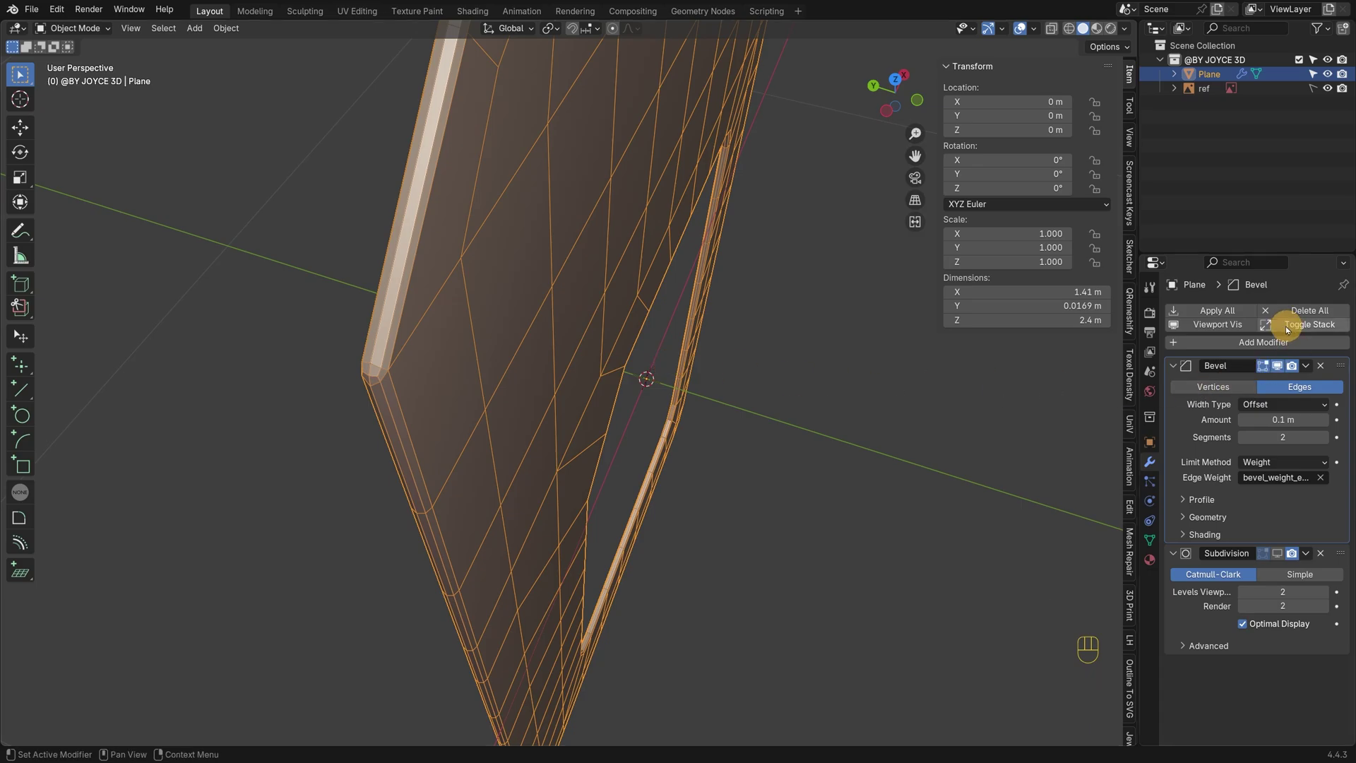
pyautogui.click(1243, 326)
pyautogui.click(1244, 326)
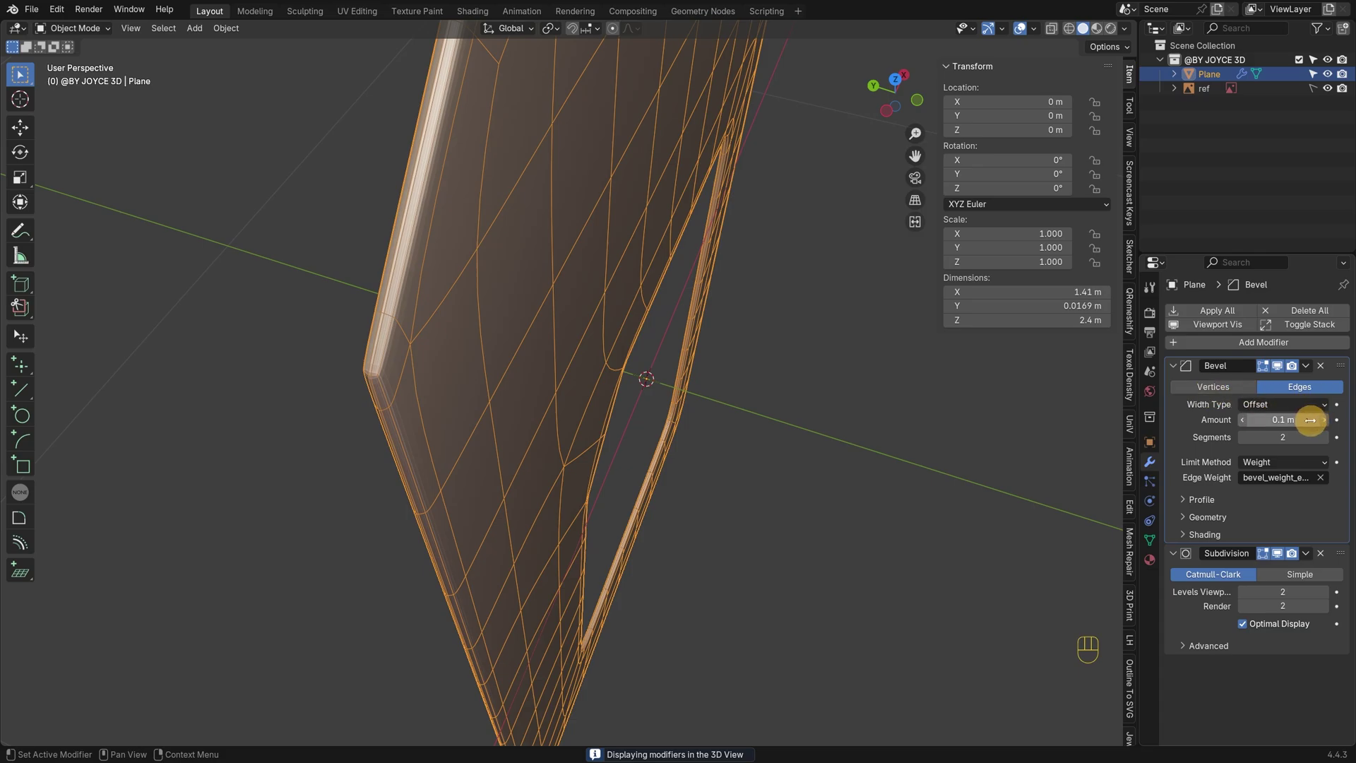
# - Set the Bevel amount to 0.001 m and inspect the cutout's chamfered corner
pyautogui.keyDown('shift'); pyautogui.moveTo(1310, 420); pyautogui.dragTo(142, 417); pyautogui.keyUp('shift')
pyautogui.click(917, 409)
pyautogui.moveTo(917, 408); pyautogui.dragTo(554, 309, button='middle')
pyautogui.scroll(5, 554, 309)
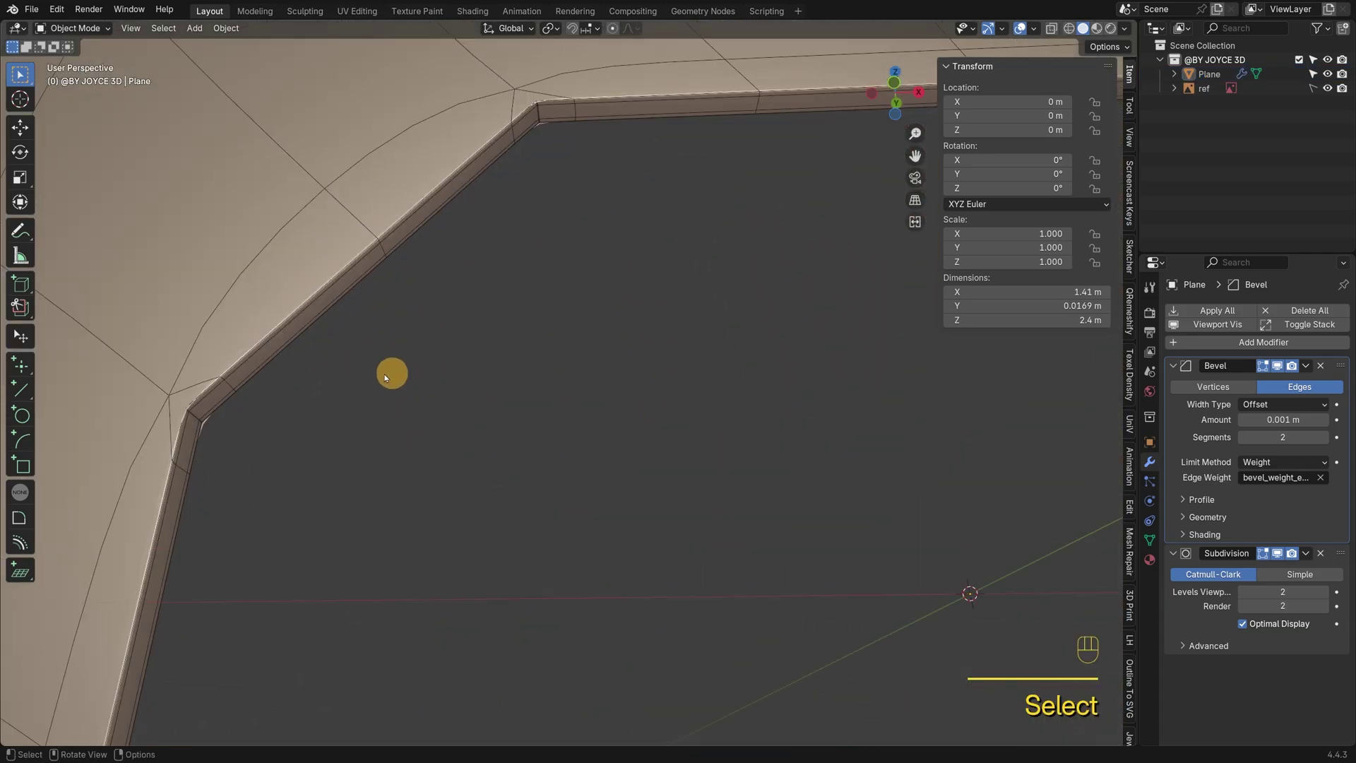
pyautogui.keyDown('shift'); pyautogui.moveTo(233, 391); pyautogui.dragTo(503, 401, button='middle'); pyautogui.keyUp('shift')
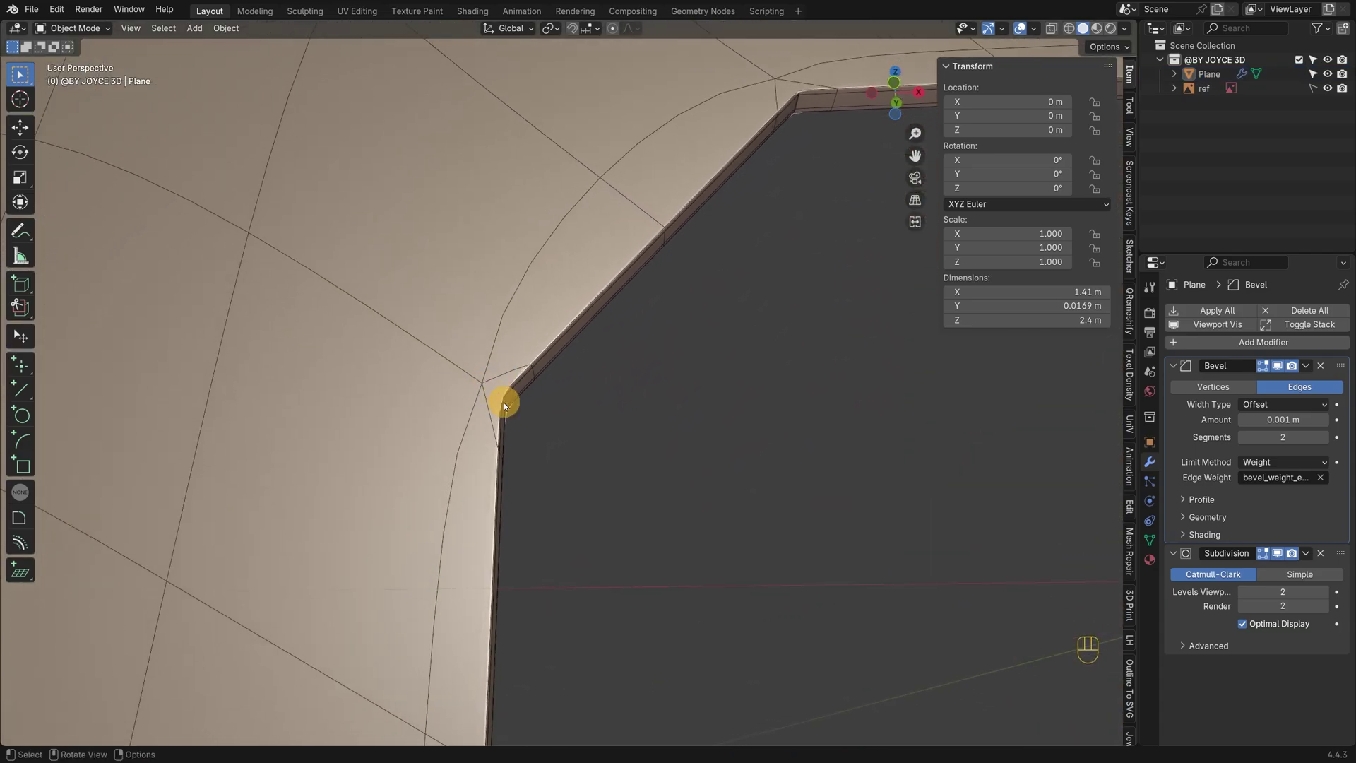
# - Set the Bevel modifier's outer miter to Arc
pyautogui.click(1209, 519)
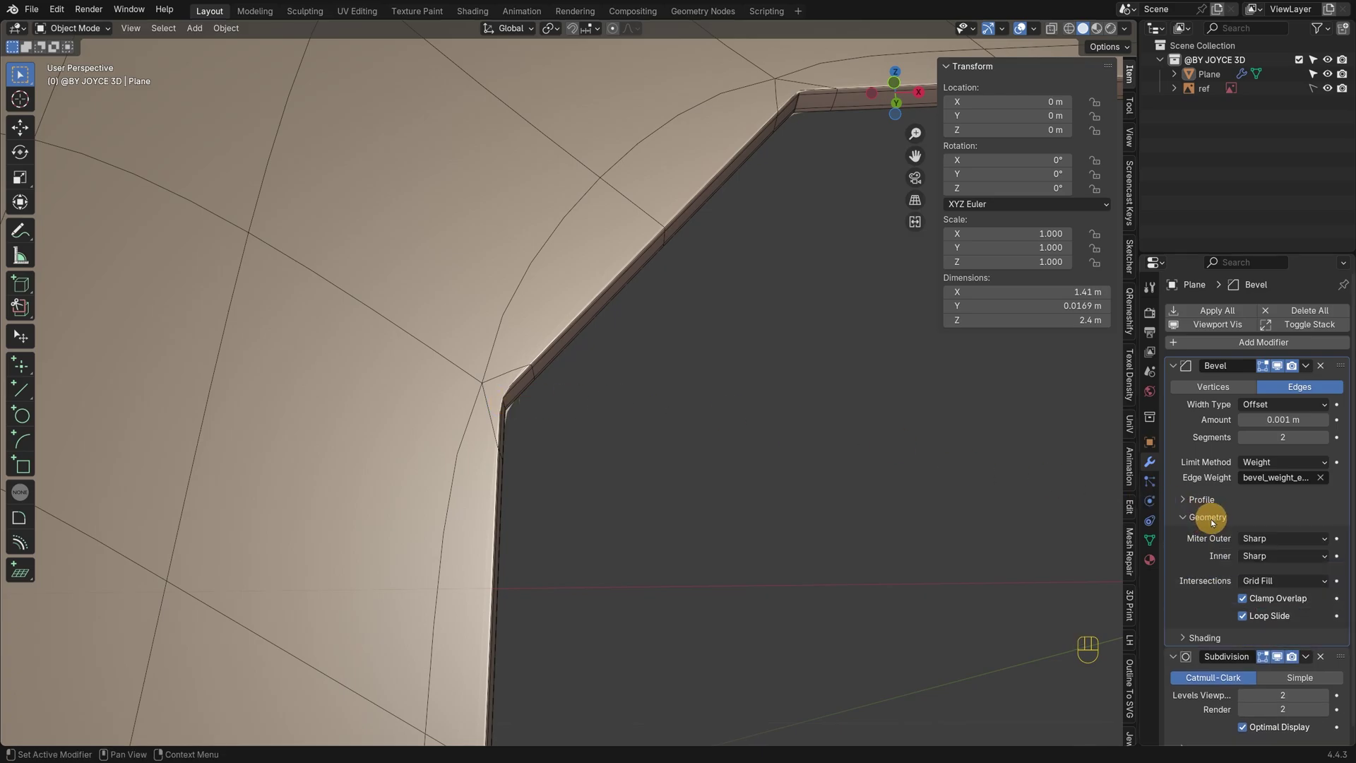
pyautogui.click(1287, 540)
pyautogui.click(1284, 586)
# - Shade the SIM adapter smooth and hide the viewport overlays
pyautogui.scroll(-6, 775, 521)
pyautogui.click(782, 295)
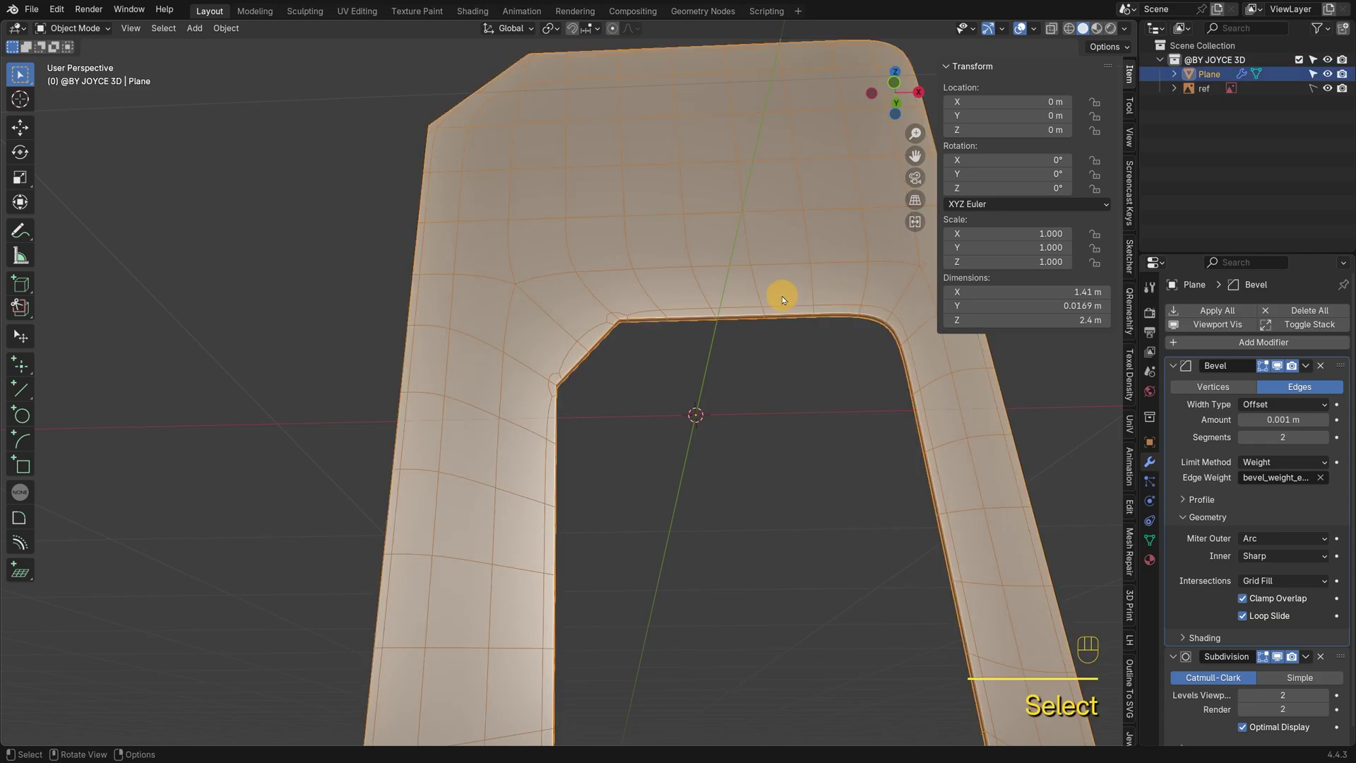
pyautogui.rightClick(782, 295)
pyautogui.click(733, 233)
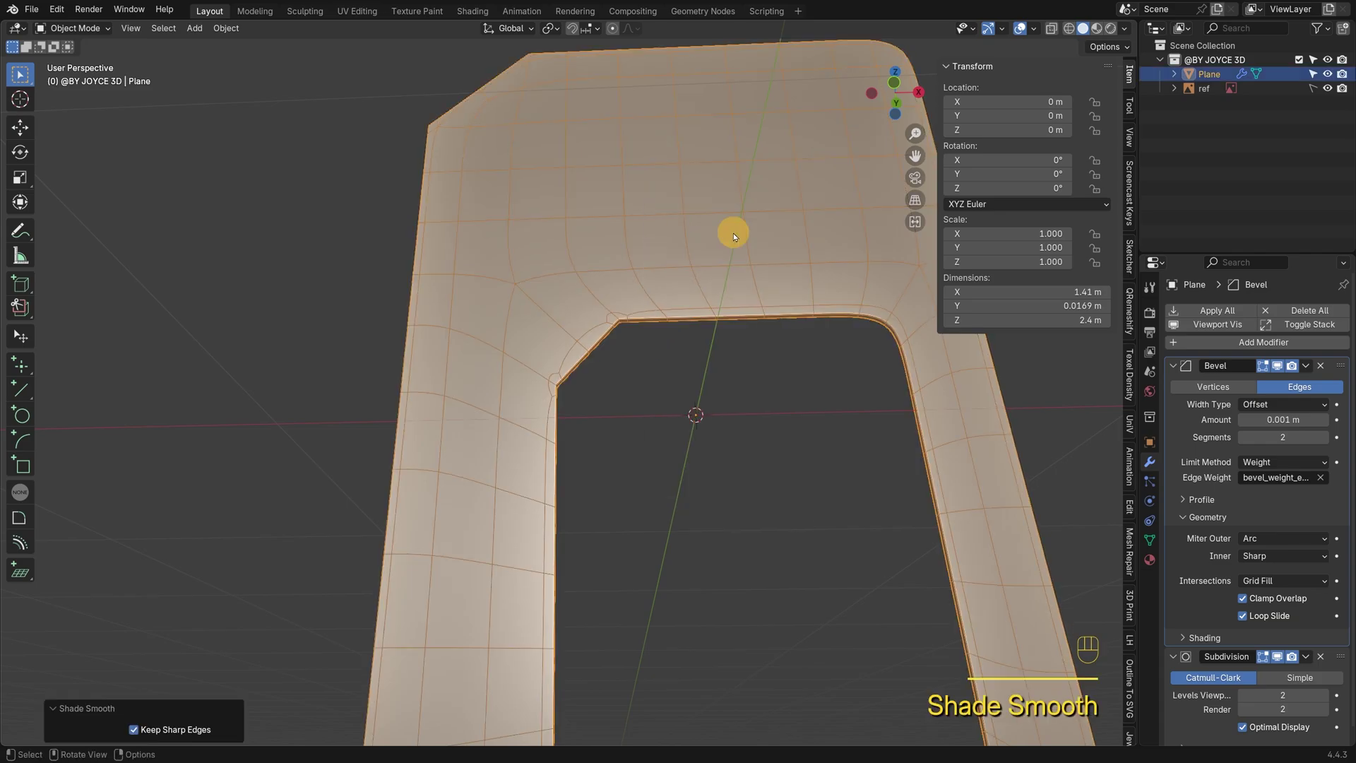
pyautogui.moveTo(733, 233); pyautogui.dragTo(832, 291, button='middle')
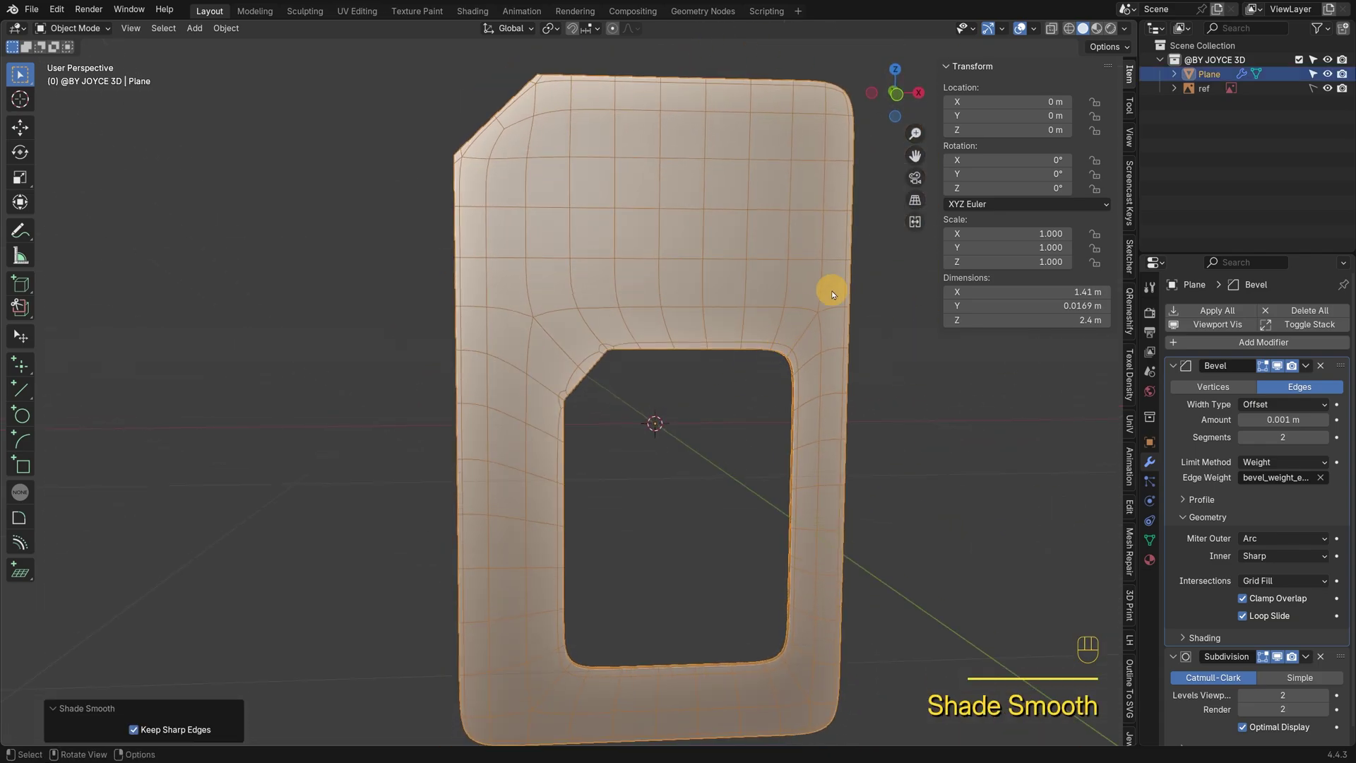
pyautogui.click(1022, 30)
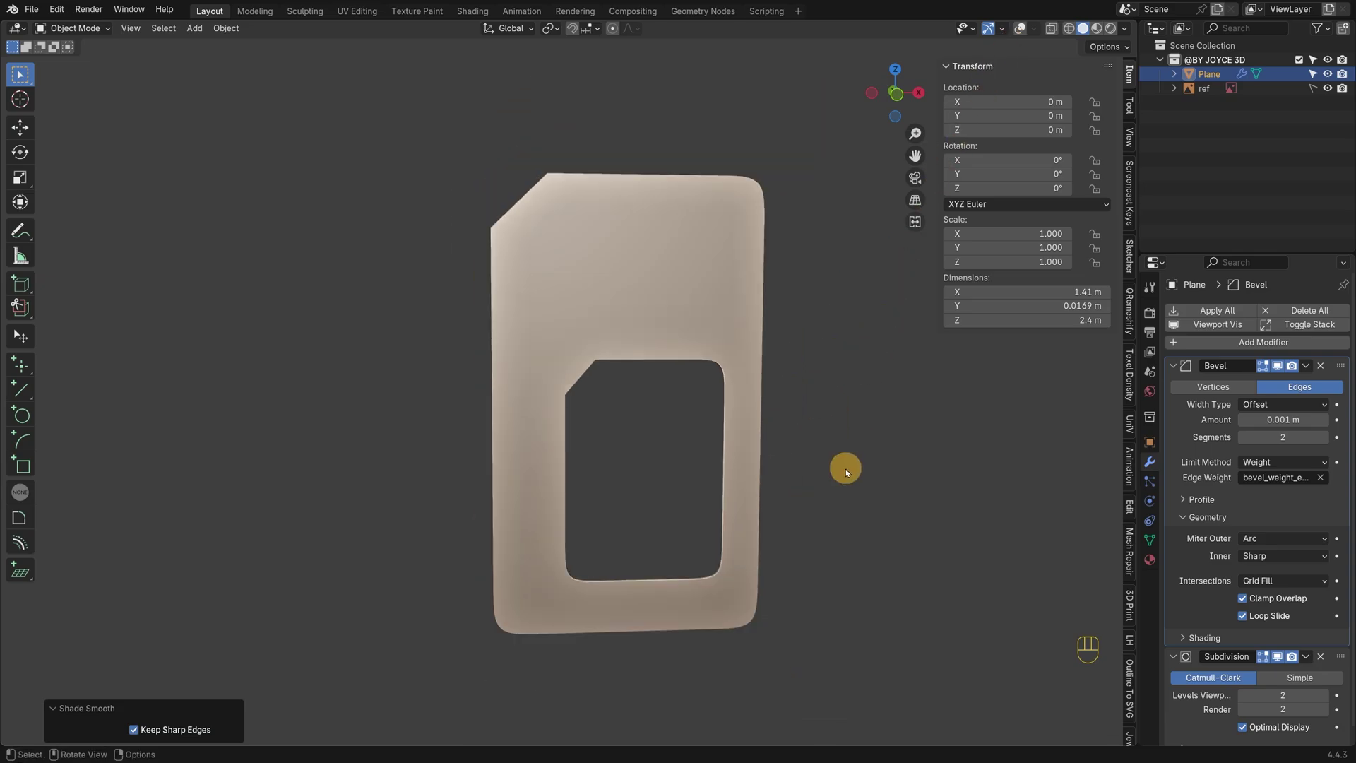